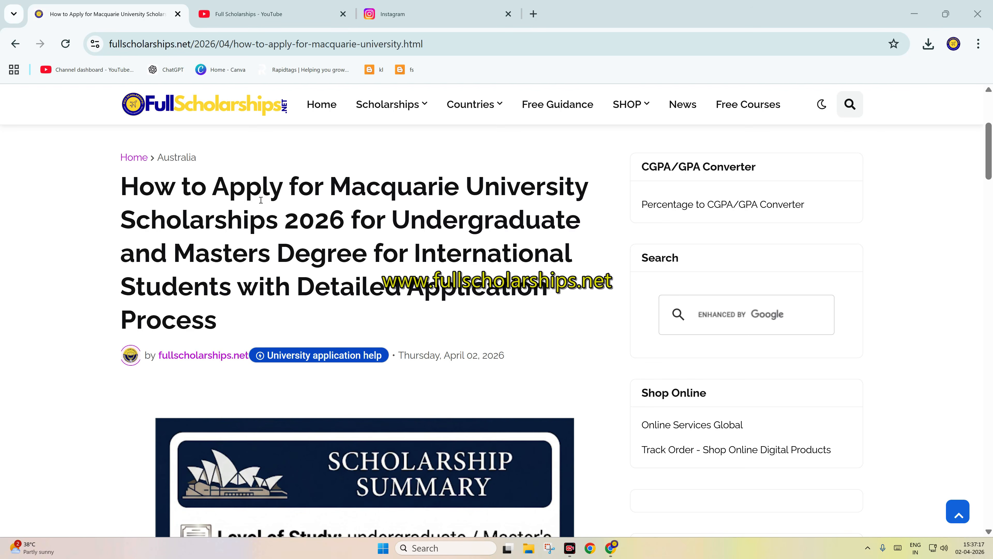
Step: Skim the Macquarie University scholarship article's summary image, introduction and first summary points
scroll(356, 214, down, 10)
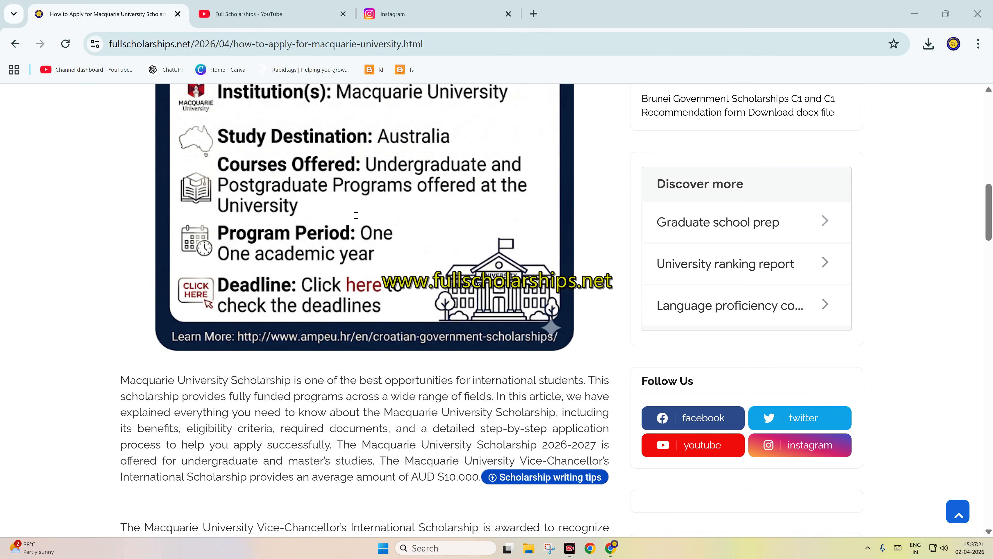
scroll(356, 215, up, 2)
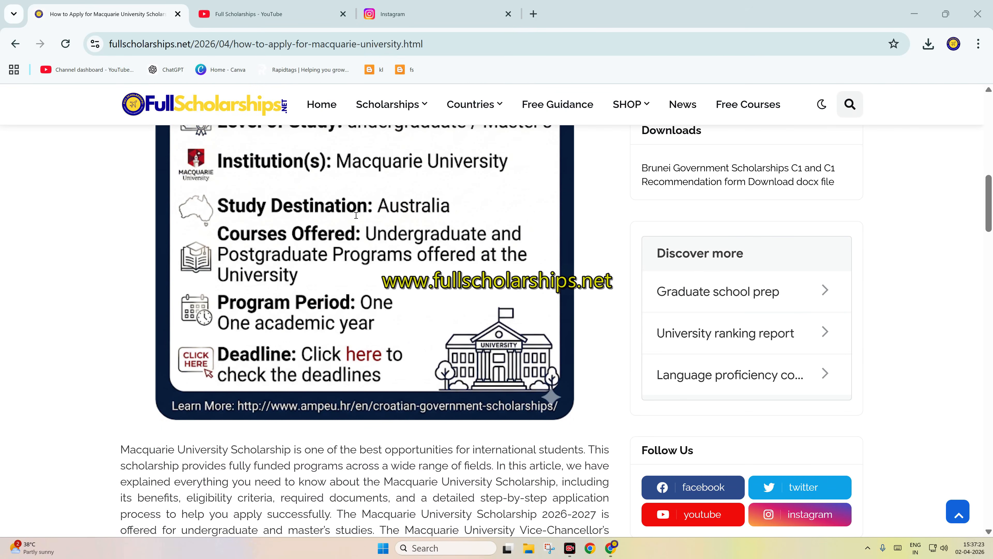
scroll(356, 214, down, 6)
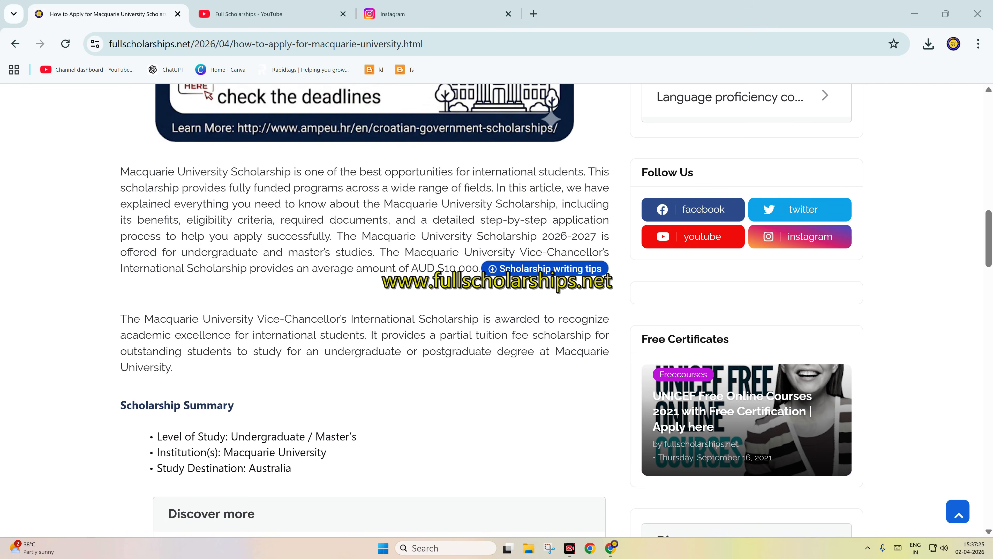
scroll(278, 194, down, 3)
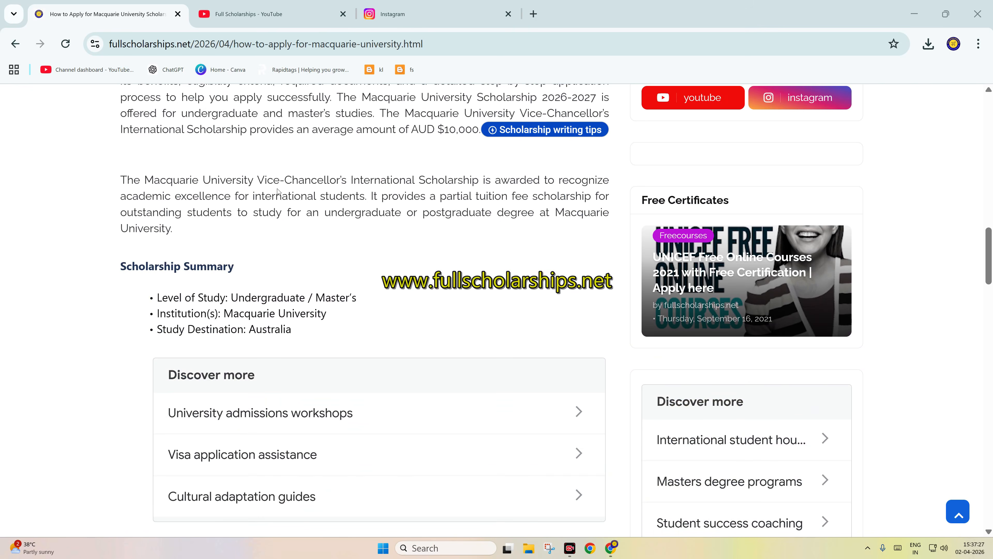
Step: View the Full Scholarships YouTube channel and its Croatia scholarship Instagram post, and return to the start of the Macquarie article
click(278, 8)
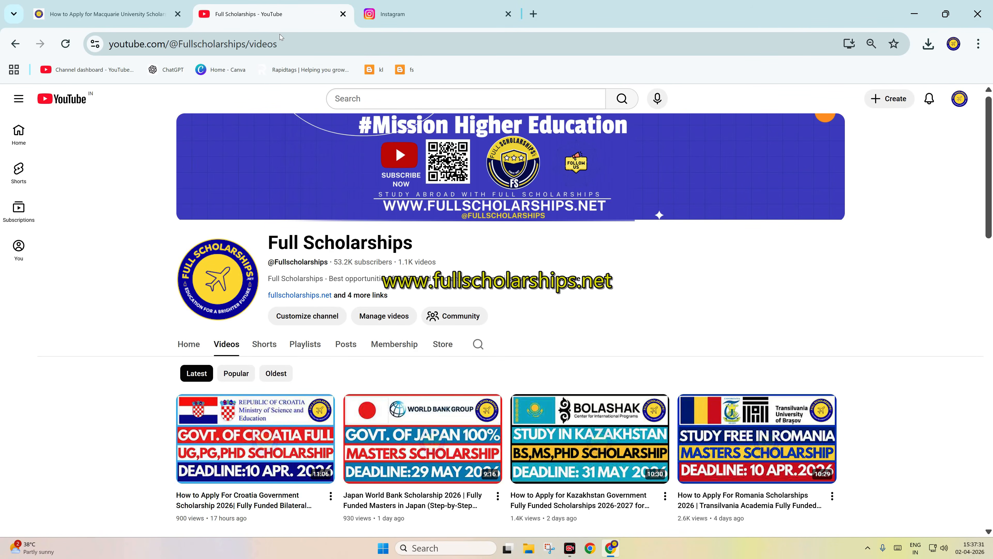
click(396, 10)
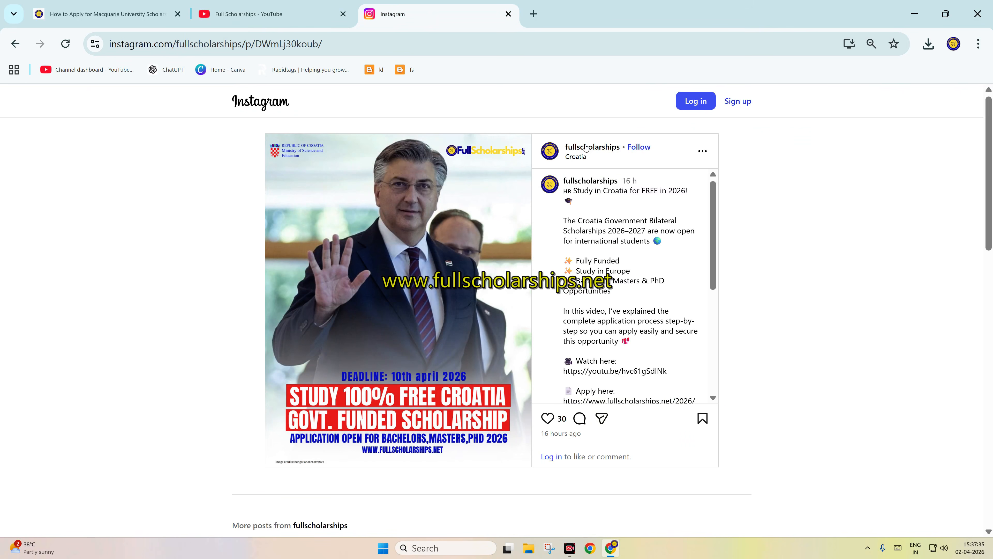
scroll(591, 256, down, 3)
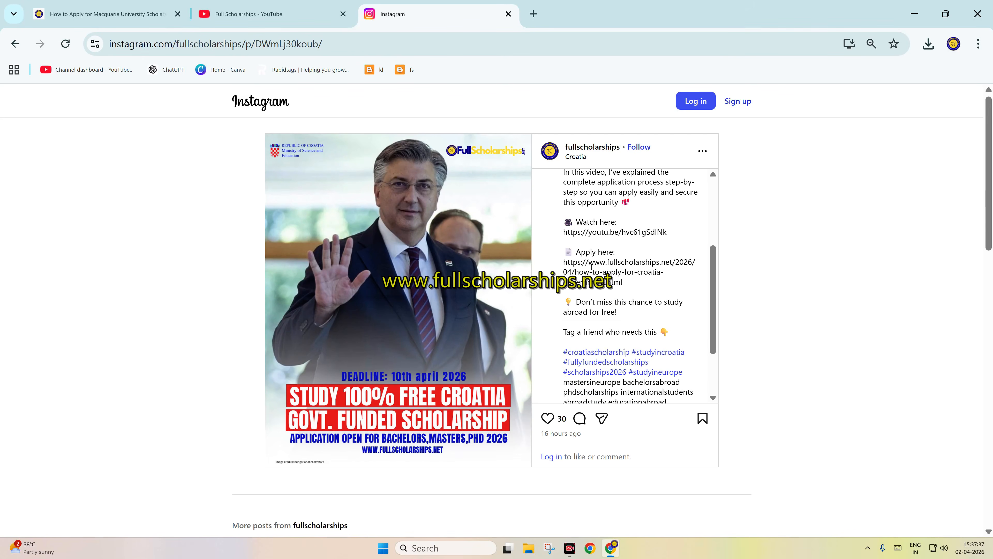
scroll(595, 264, up, 3)
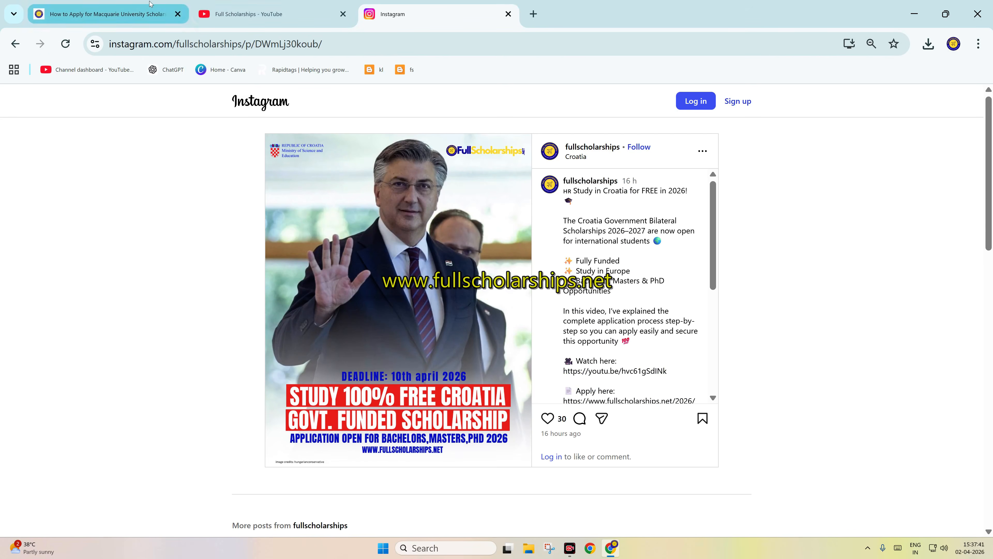
click(101, 14)
scroll(288, 182, up, 6)
scroll(288, 182, up, 9)
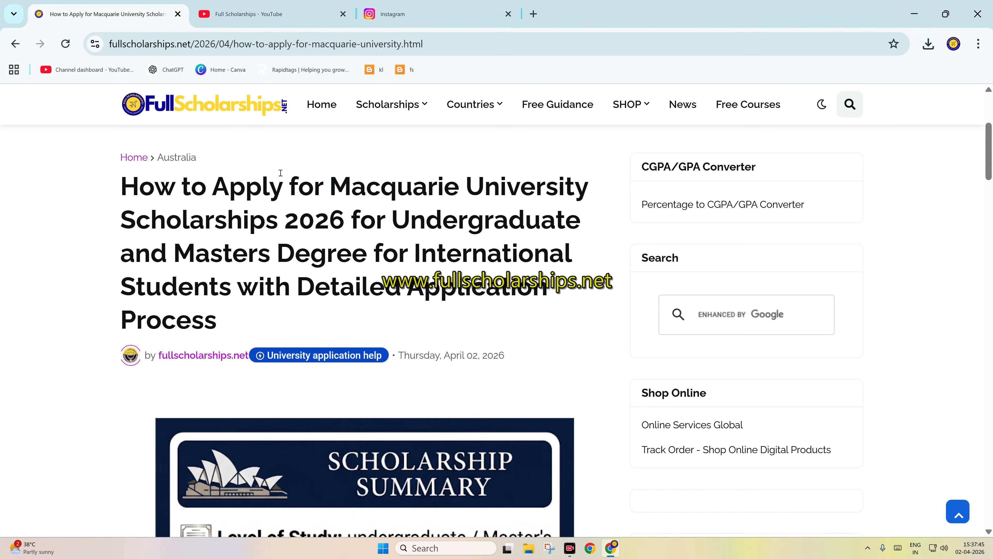
Step: Examine the description and external links of the Full Scholarships YouTube channel
click(254, 14)
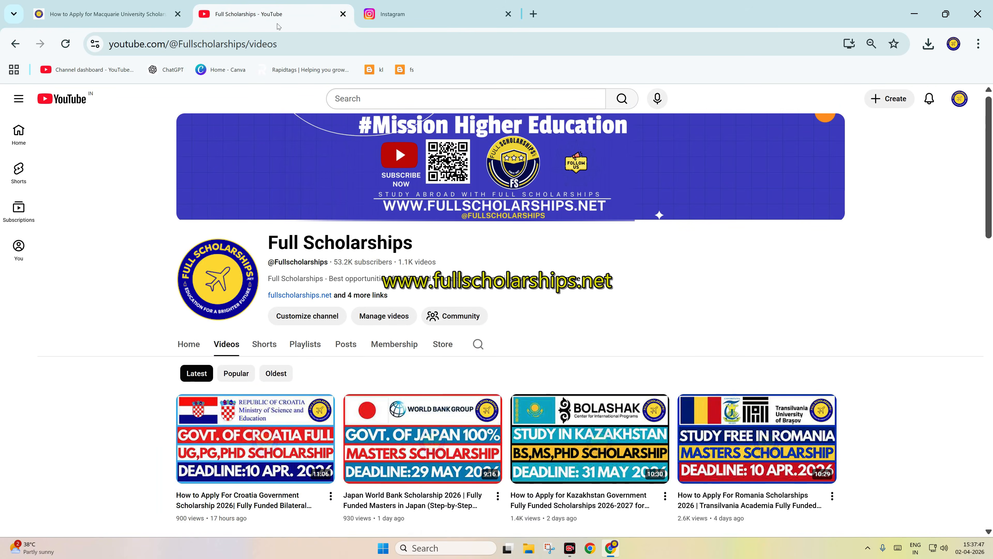
scroll(370, 255, down, 3)
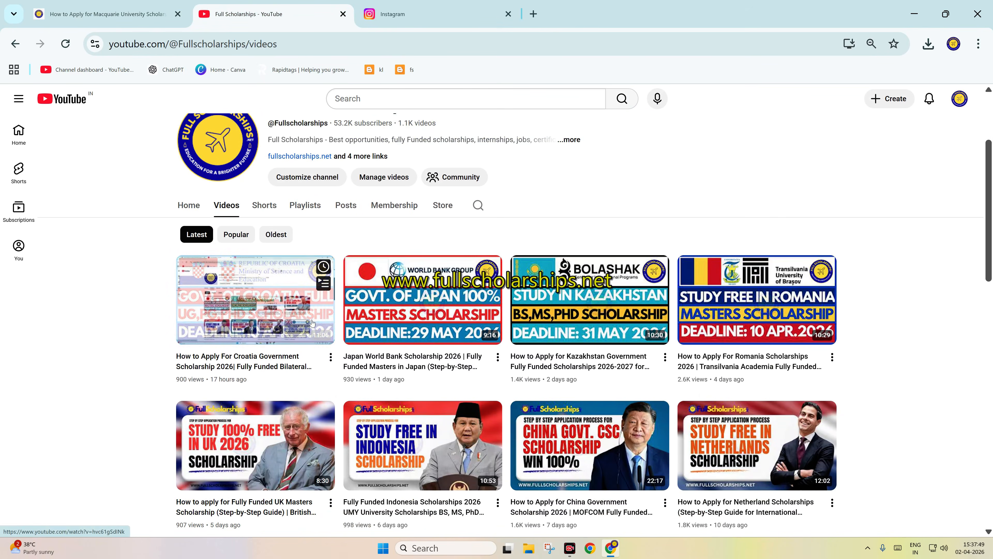
click(364, 156)
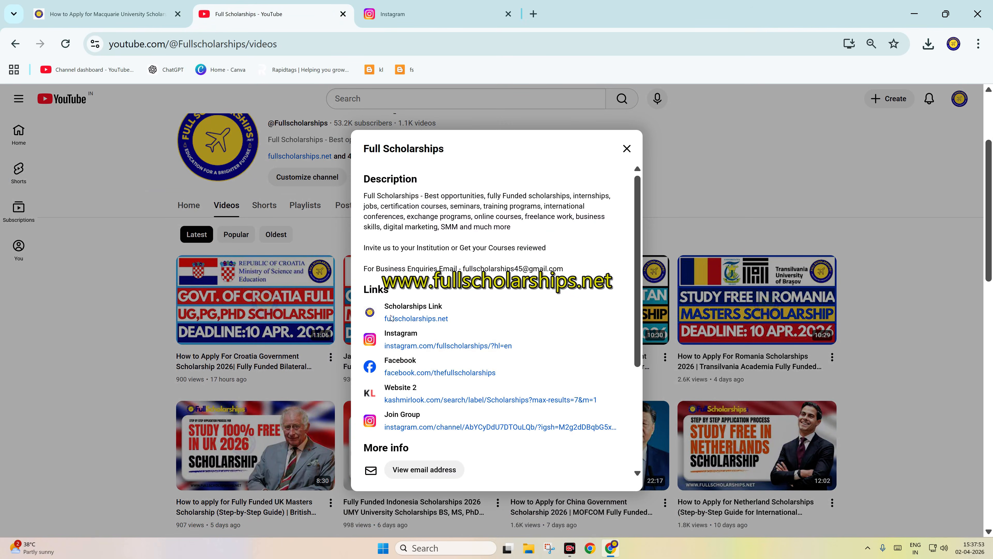
scroll(472, 327, down, 3)
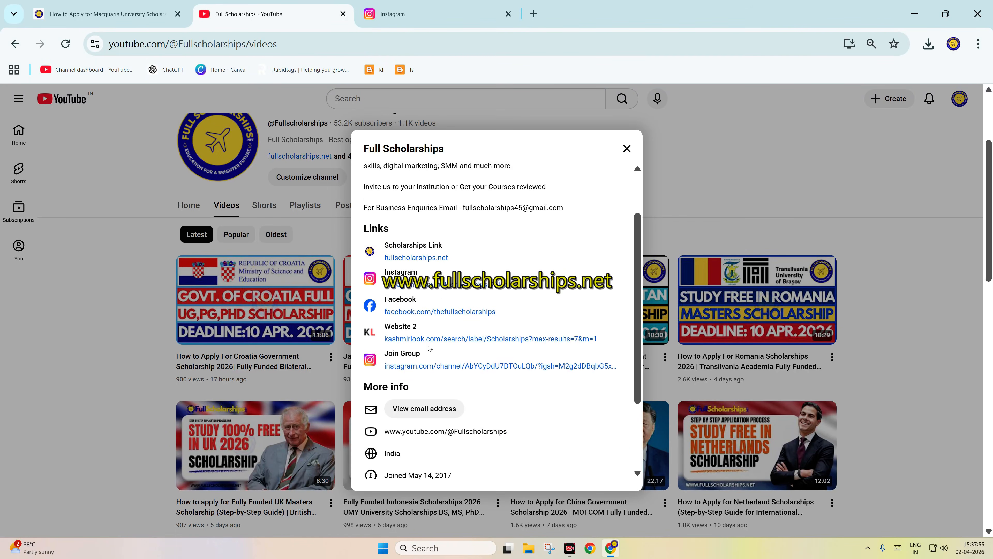
scroll(435, 306, up, 2)
scroll(436, 306, up, 2)
Step: Return to the Macquarie article and read its scholarship summary, deadline entry and coverage section
click(106, 14)
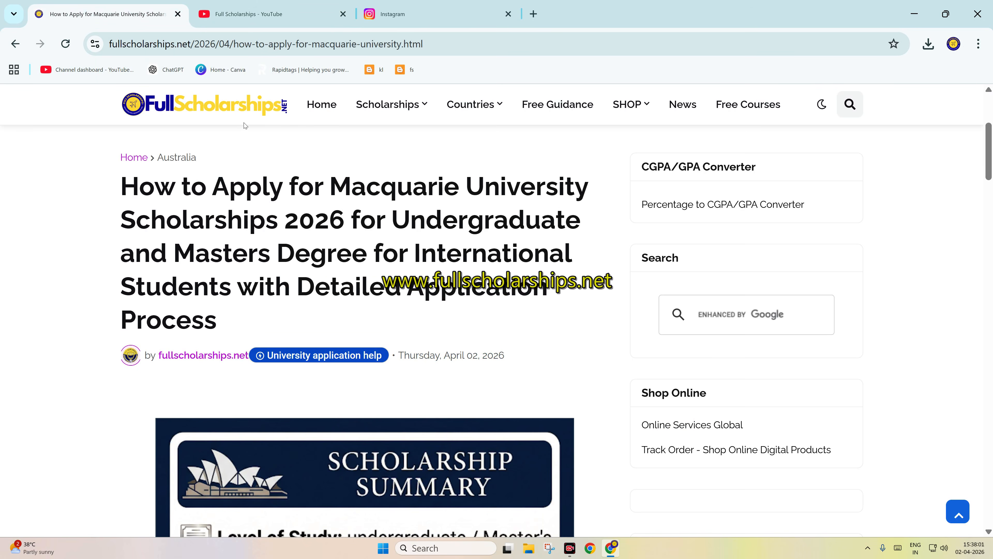
scroll(253, 136, down, 10)
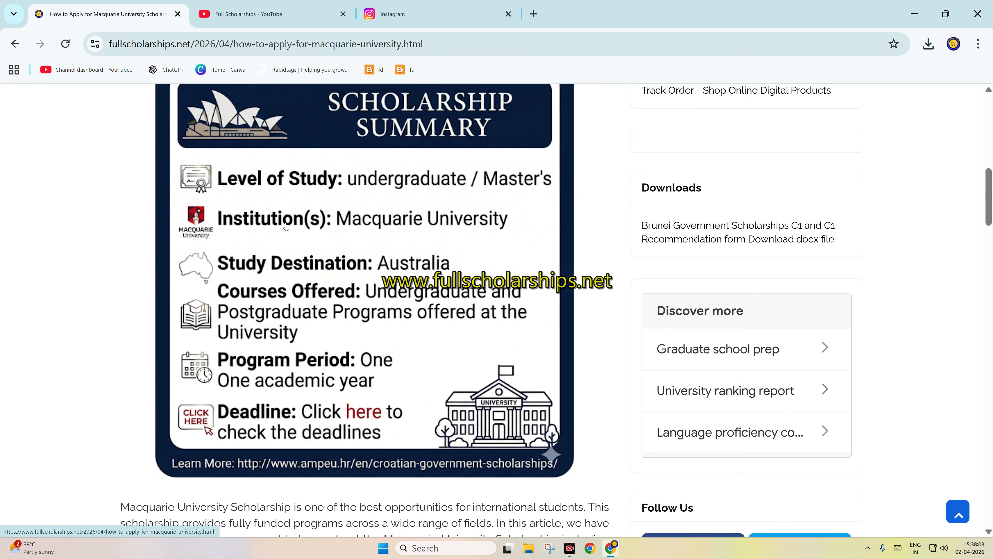
scroll(288, 231, down, 8)
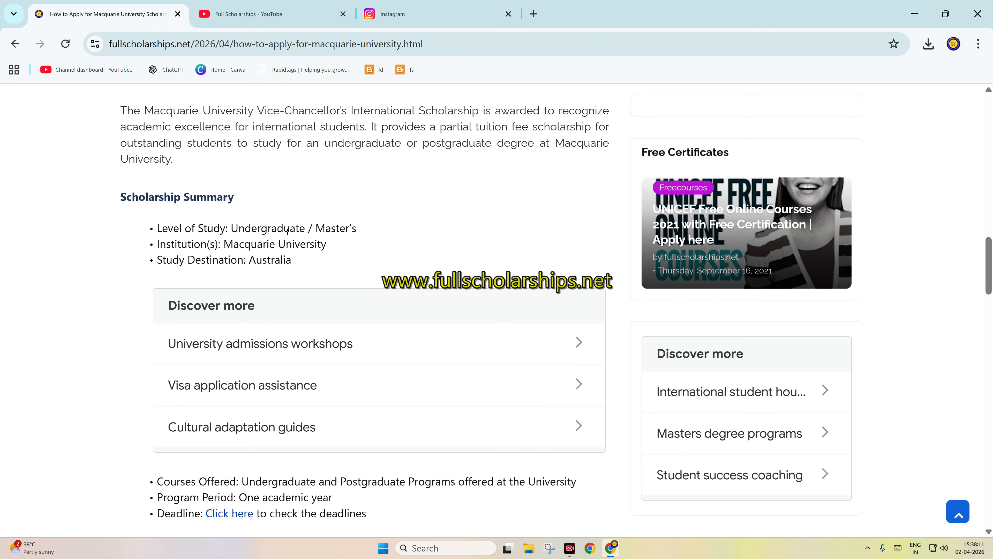
scroll(287, 230, down, 3)
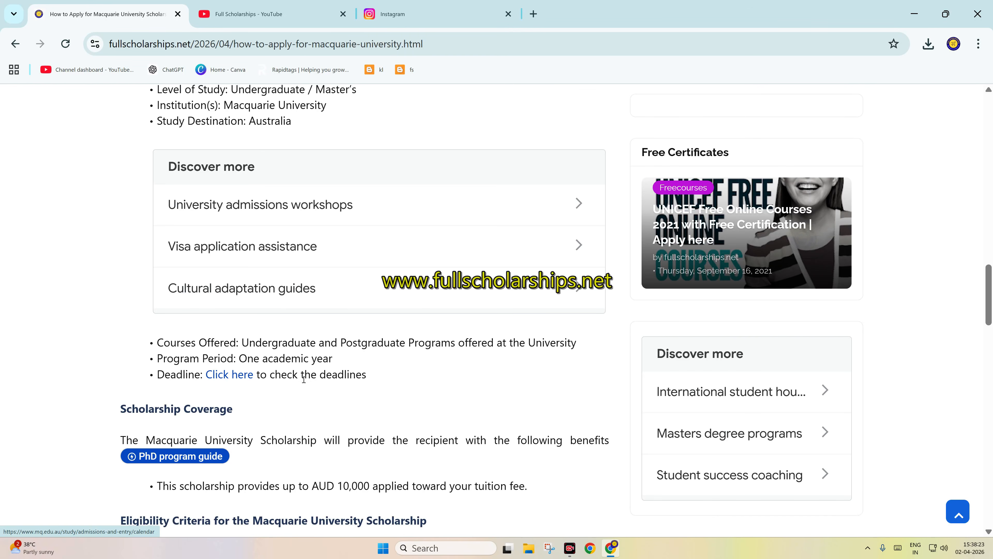
scroll(304, 379, down, 2)
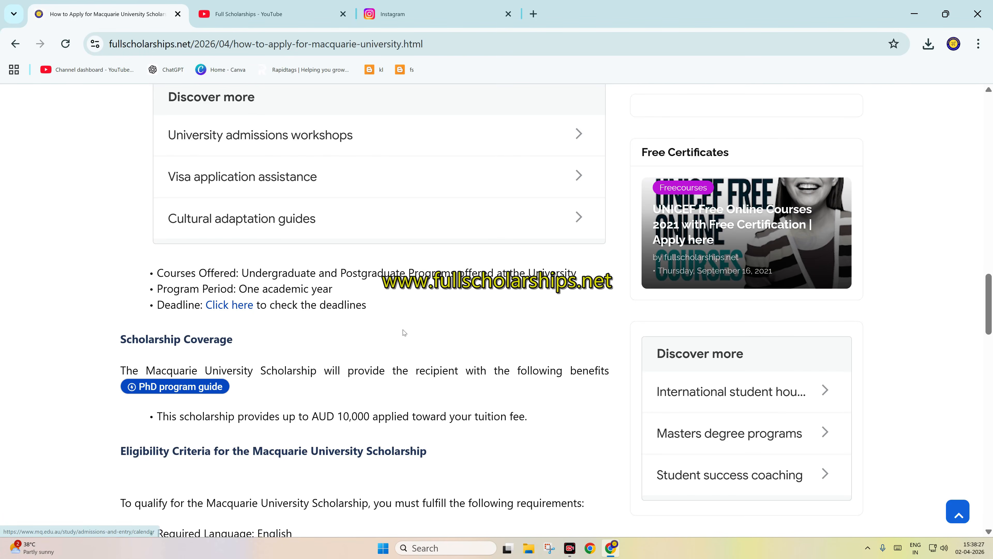
scroll(405, 333, down, 2)
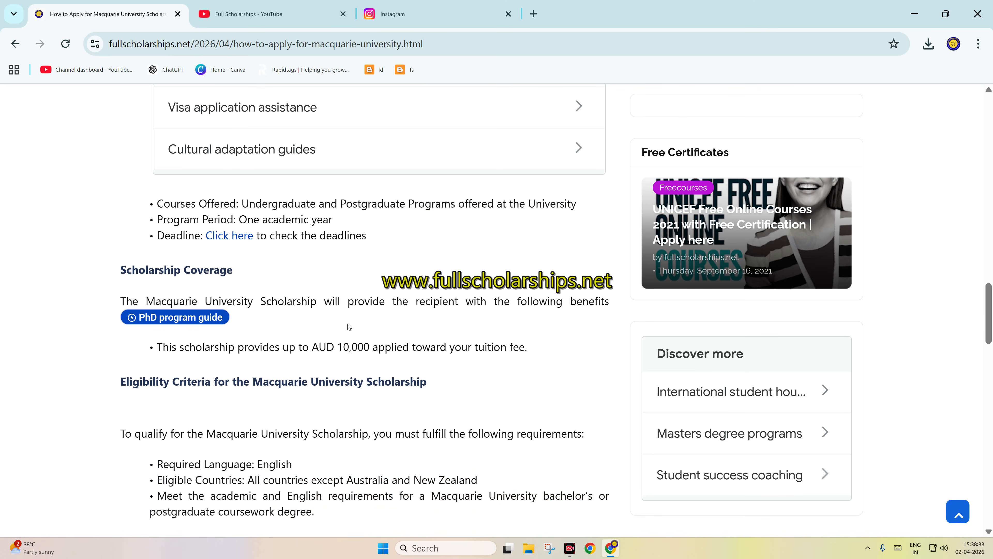
Step: Read the article's eligibility criteria and the two-step instructions for applying to the Macquarie University scholarship
scroll(346, 326, down, 4)
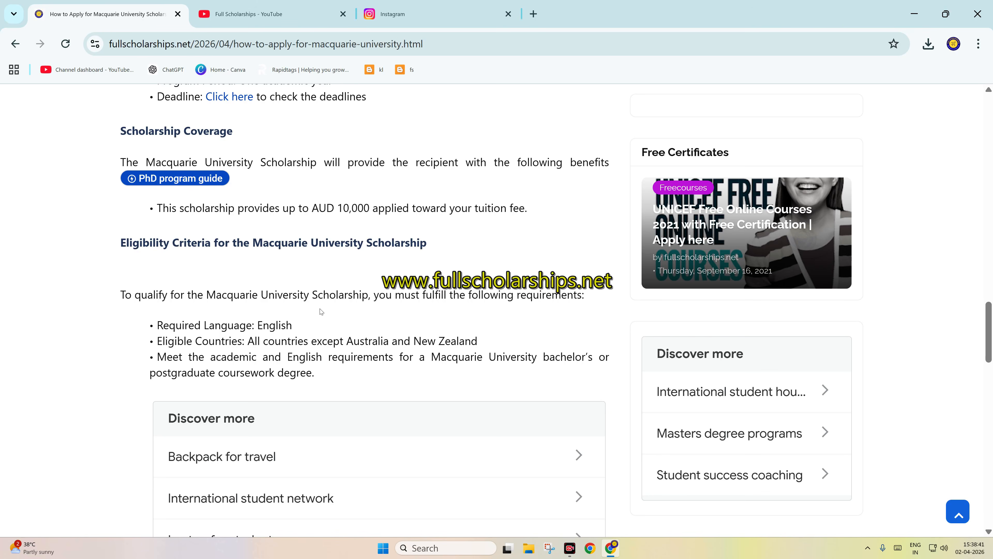
scroll(321, 312, down, 4)
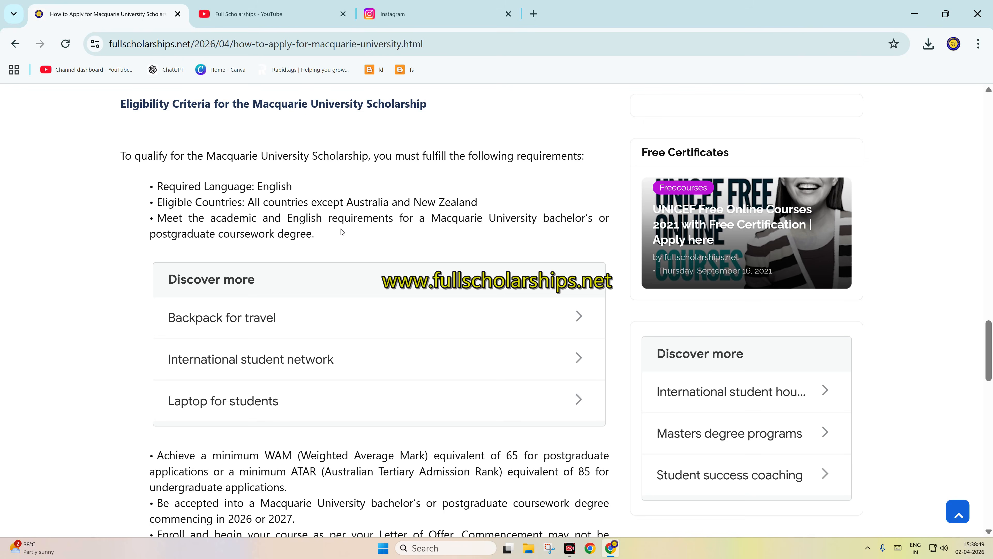
scroll(342, 231, down, 3)
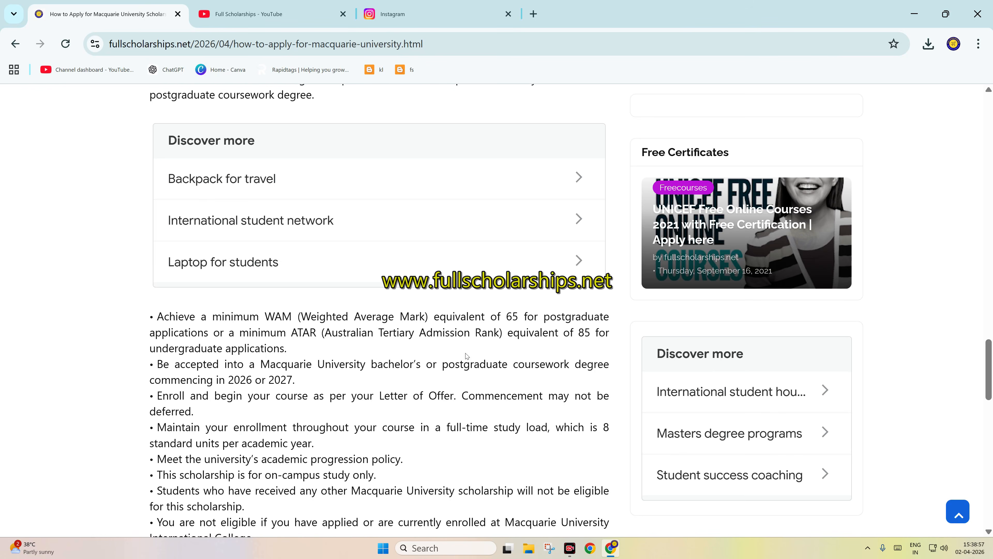
scroll(400, 351, down, 2)
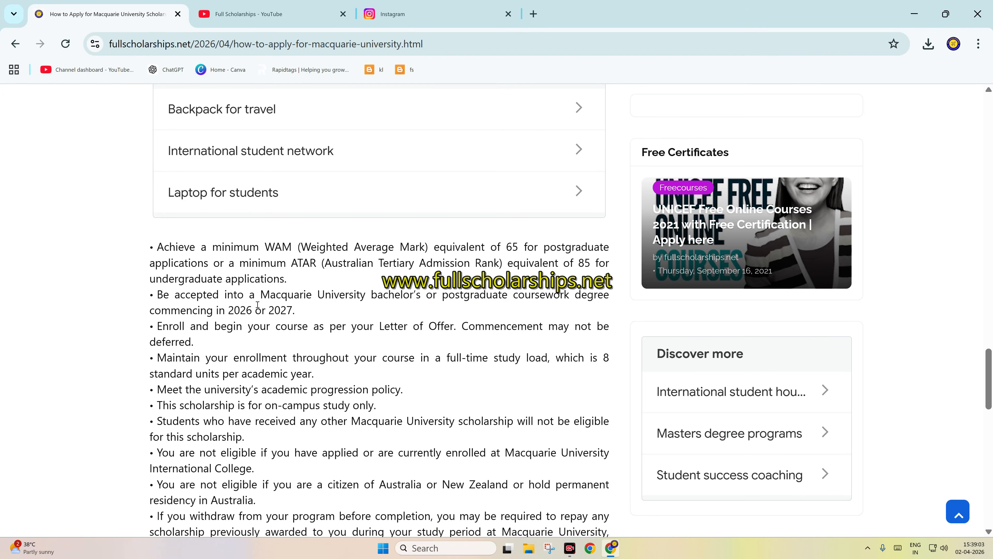
scroll(262, 301, down, 4)
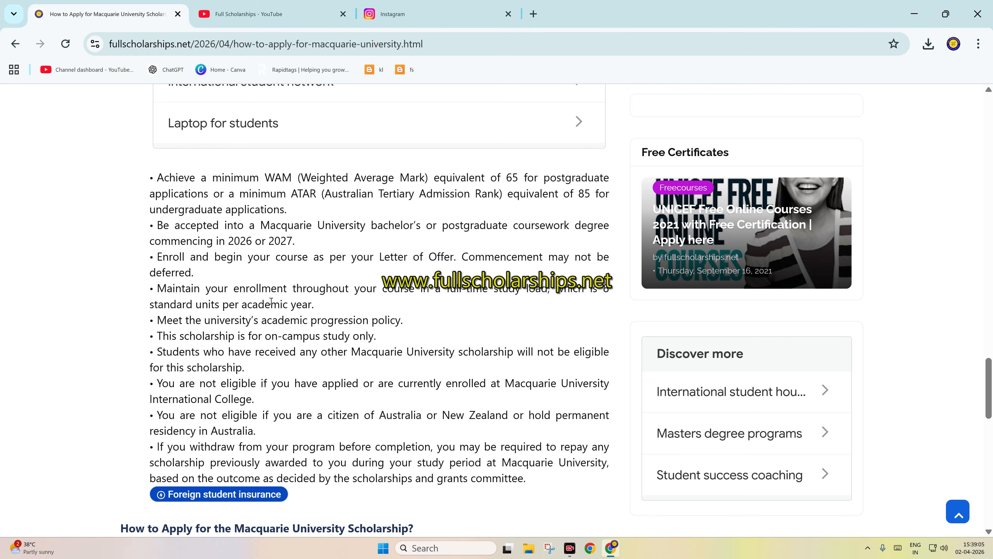
scroll(271, 300, down, 5)
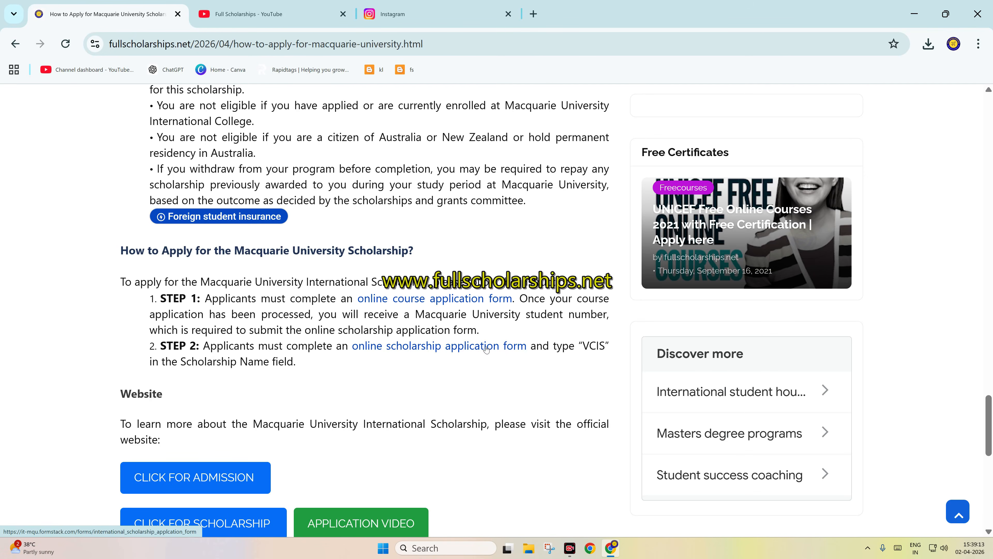
scroll(485, 351, down, 4)
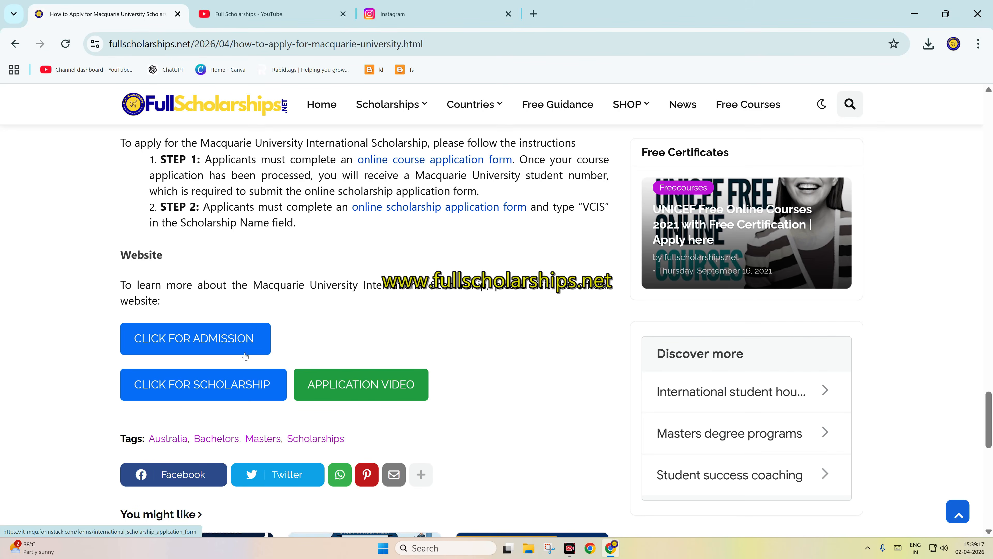
Step: Open Macquarie's international applications page from the article's admission link and follow its option to apply directly to the university online
click(211, 334)
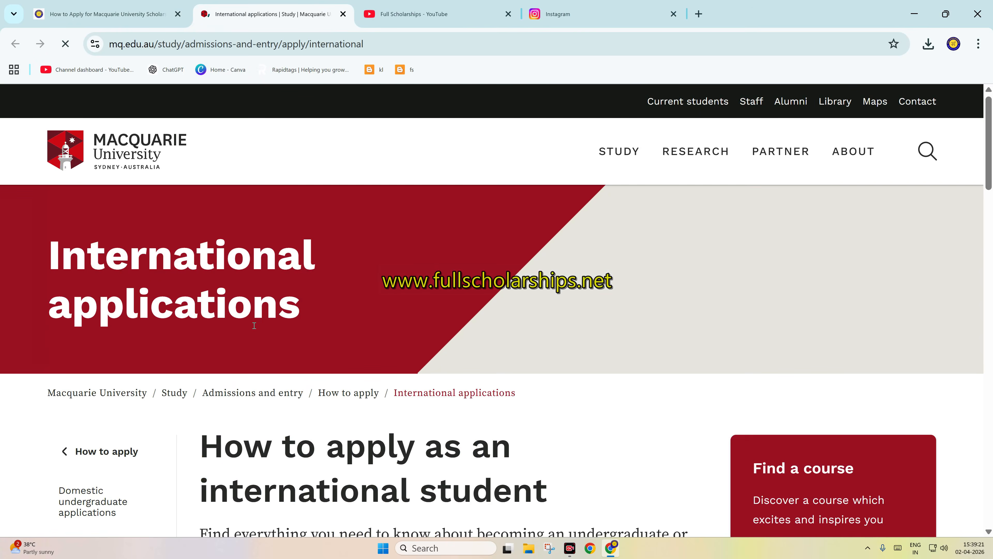
scroll(295, 330, down, 3)
scroll(294, 330, down, 8)
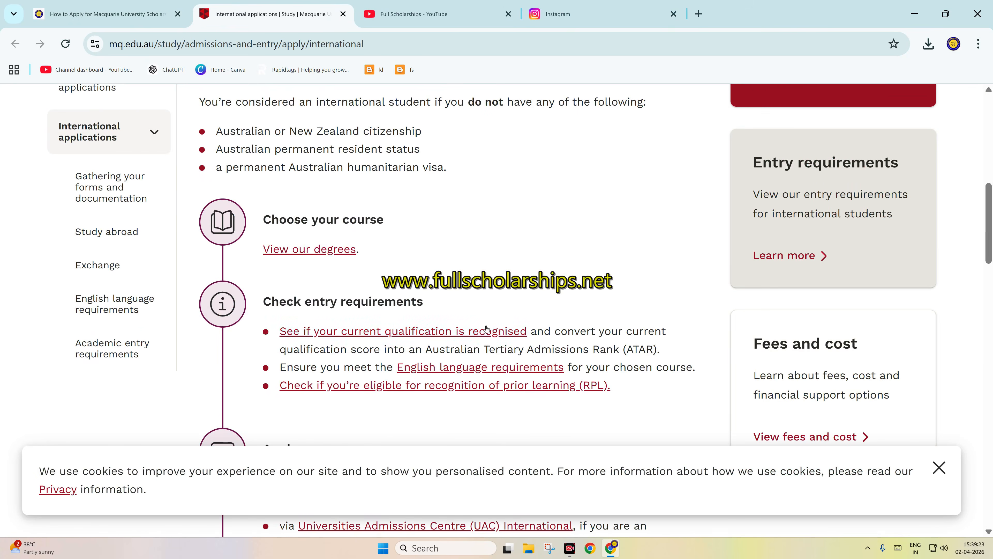
scroll(411, 285, down, 5)
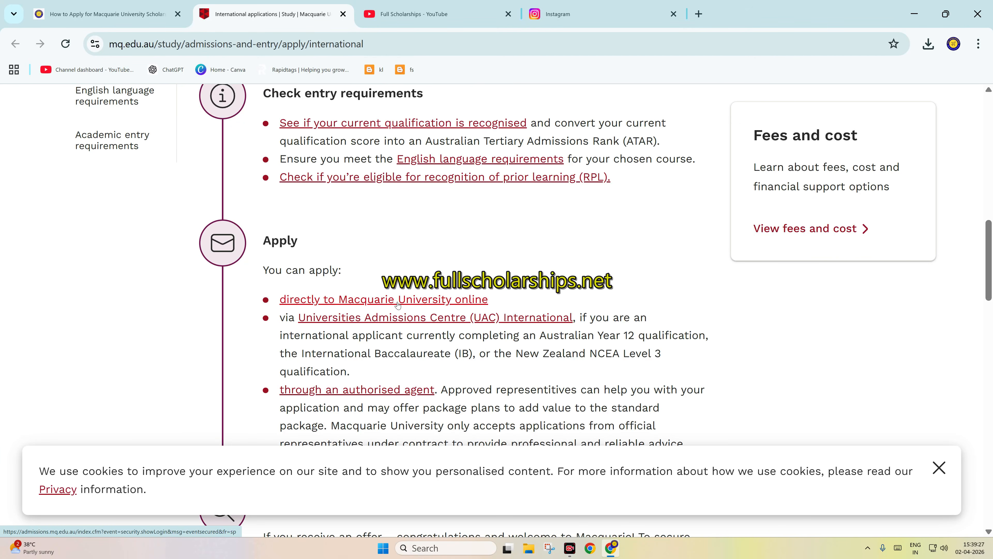
click(411, 302)
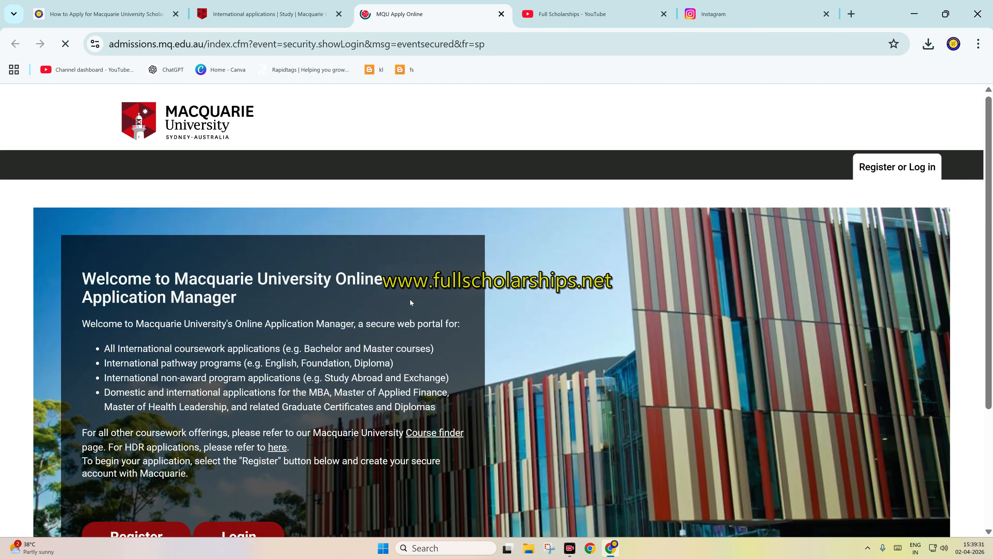
Step: Start registering a new account in the Online Application Manager and accept its terms and conditions
scroll(463, 265, down, 5)
scroll(462, 265, up, 2)
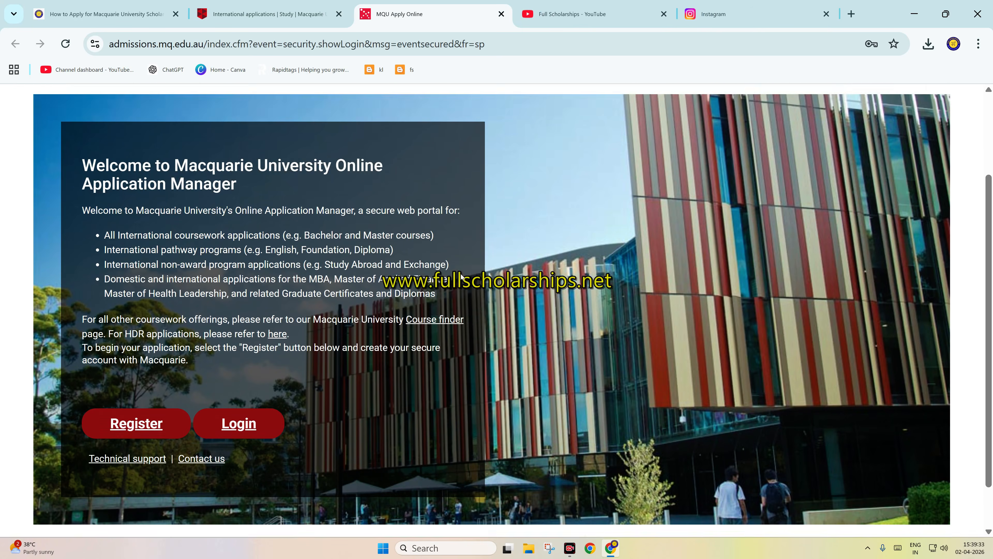
click(144, 466)
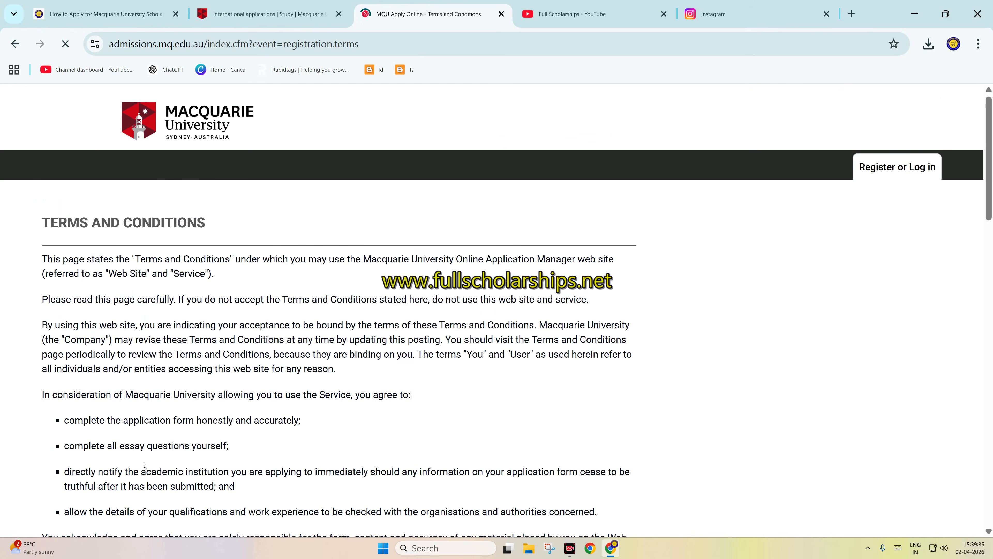
scroll(274, 364, down, 10)
scroll(287, 363, down, 14)
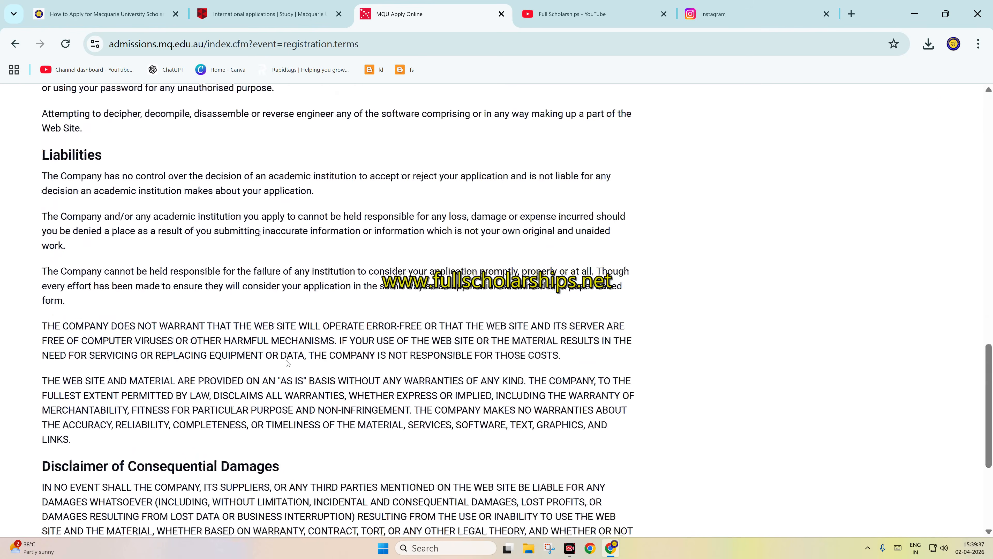
click(68, 446)
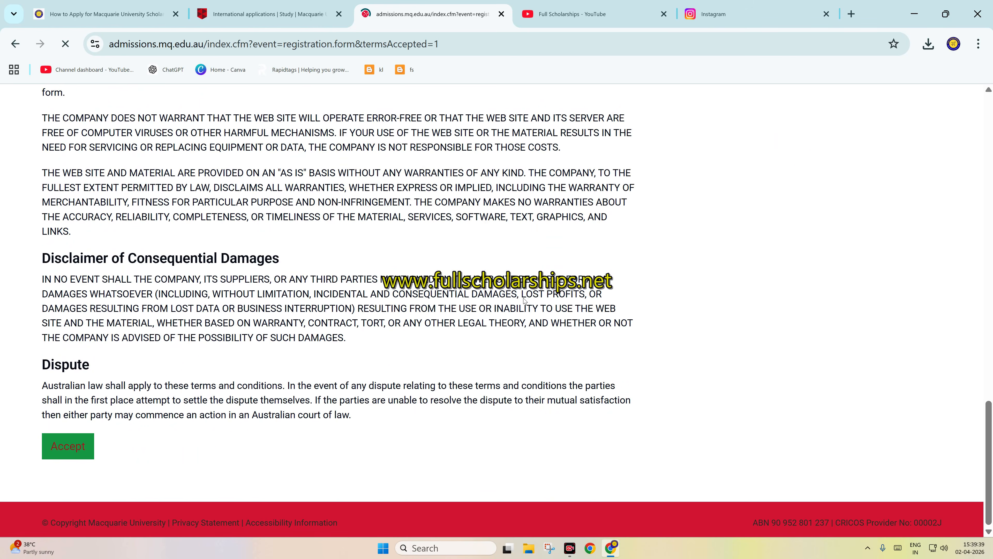
Step: Set the citizenship status to International student (Intending to study onshore in Australia) and fill in the applicant's given name, family name and email with confirmation
click(416, 288)
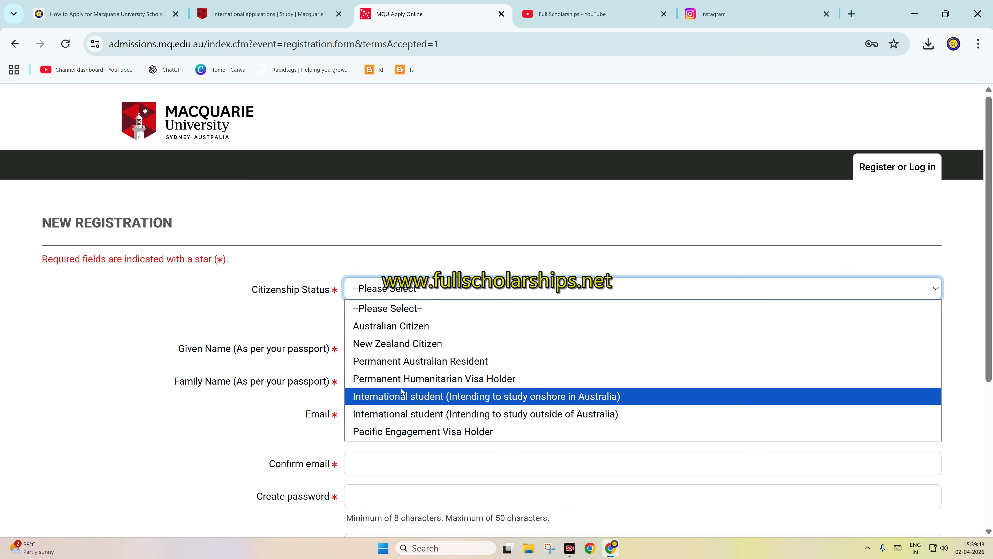
click(416, 401)
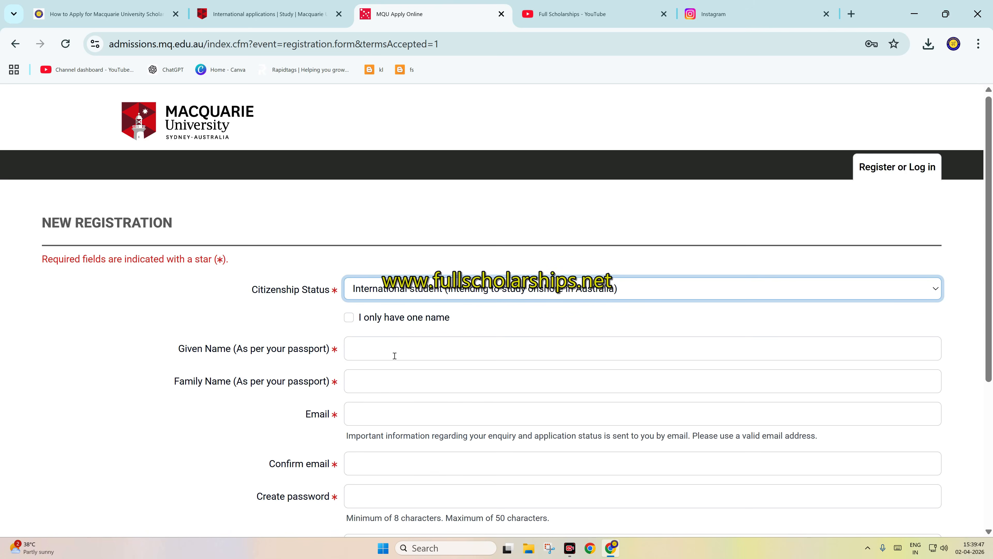
click(359, 354)
click(430, 387)
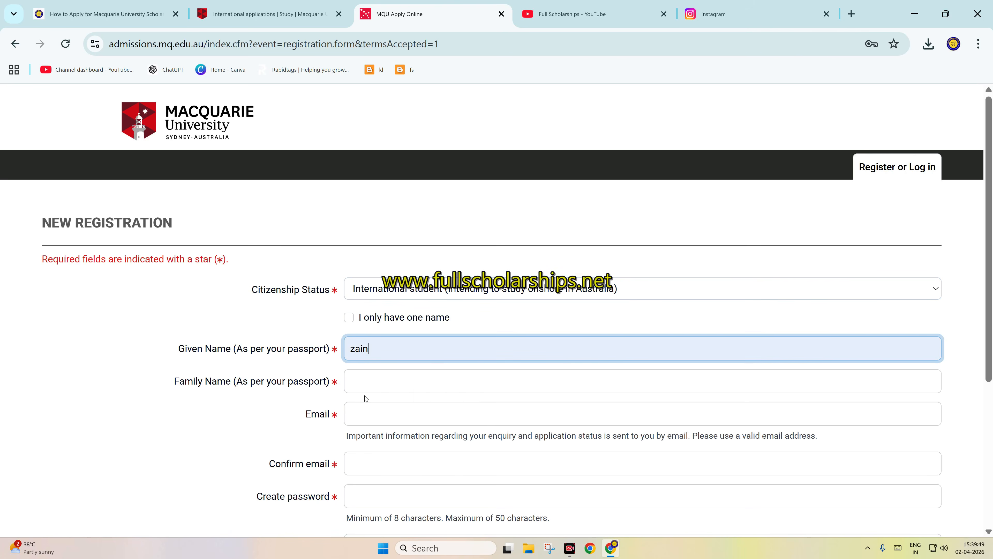
key(Tab)
click(425, 414)
click(404, 415)
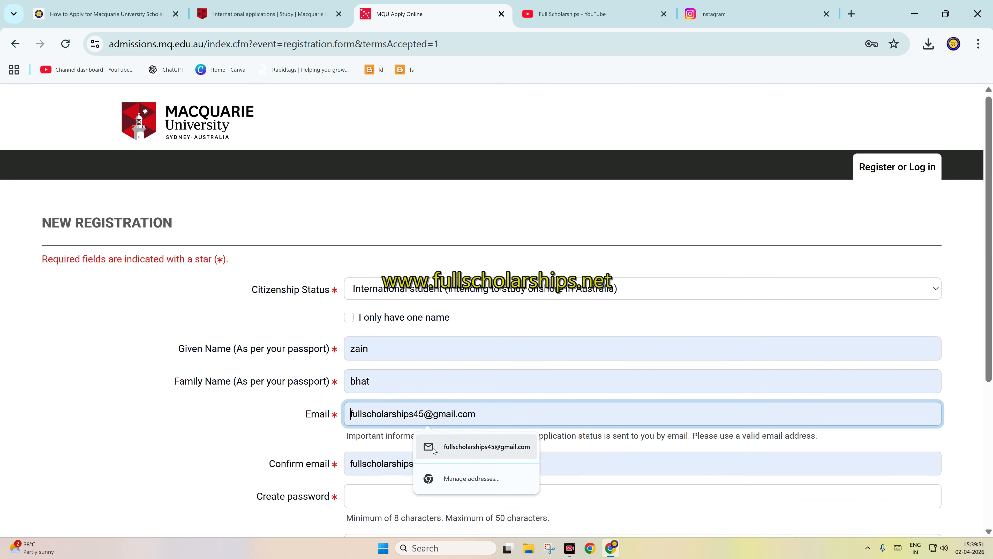
click(431, 447)
scroll(394, 407, down, 2)
Step: Answer No to being in Australia now, choose INDIA as the country of citizenship, and review the registration form
click(373, 357)
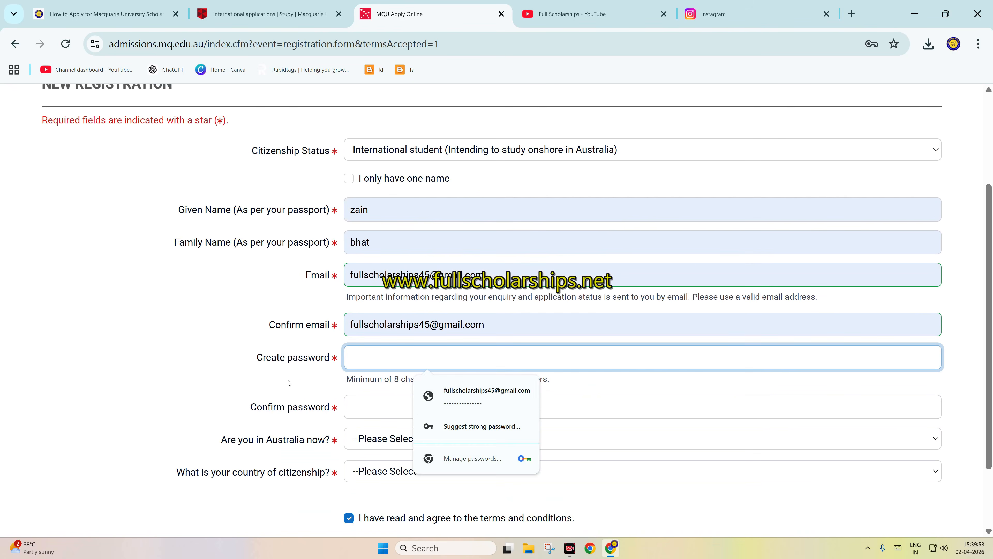
click(372, 441)
click(374, 477)
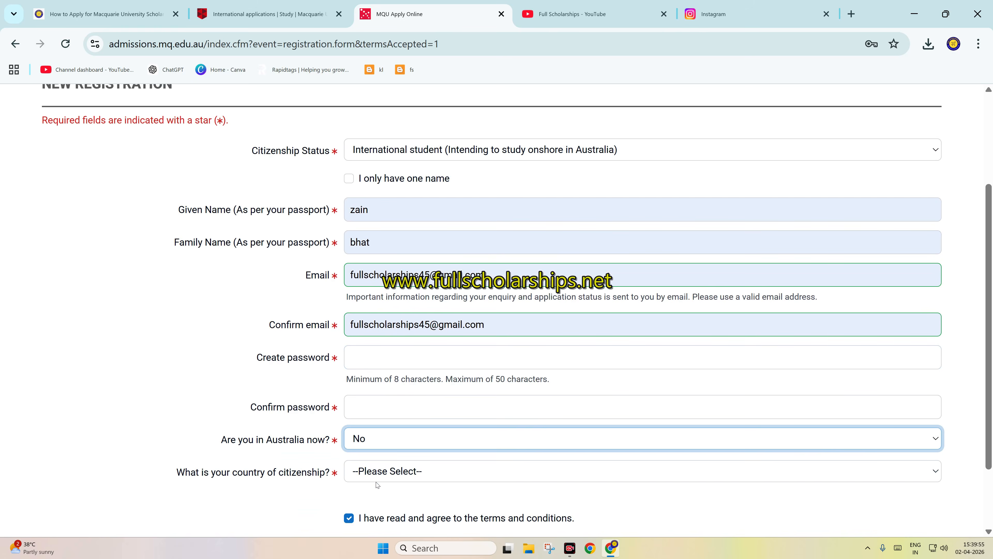
click(378, 474)
scroll(391, 294, down, 15)
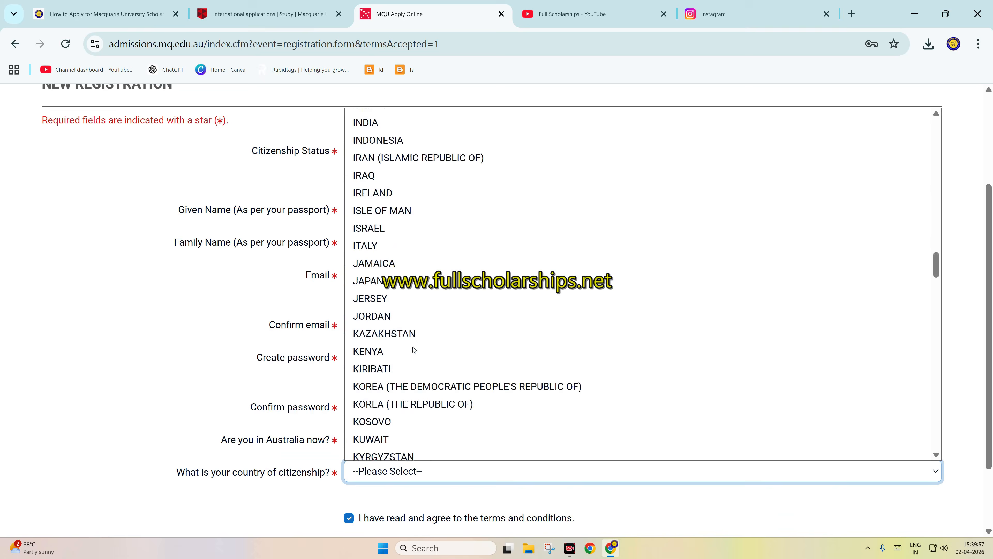
scroll(412, 348, up, 5)
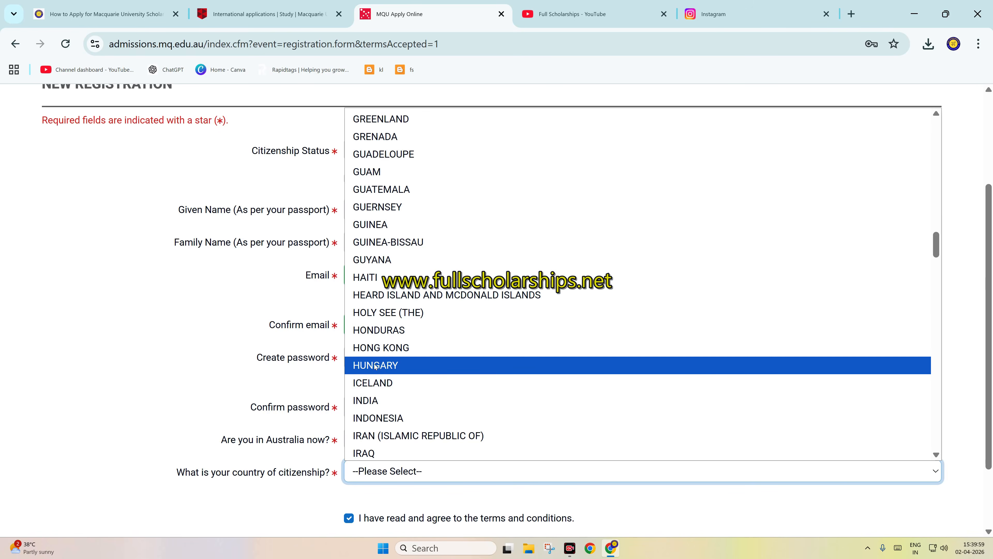
click(430, 401)
scroll(445, 395, down, 2)
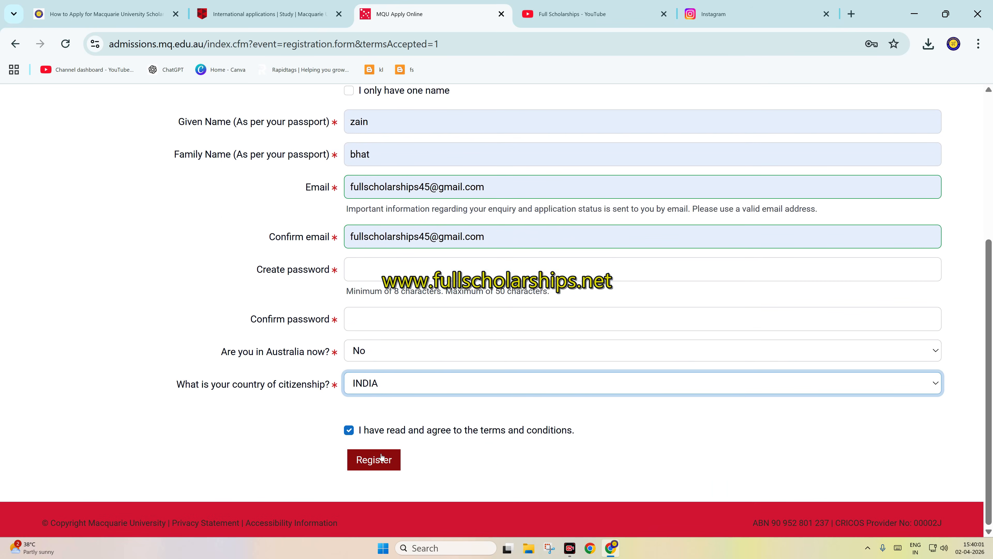
scroll(427, 395, up, 6)
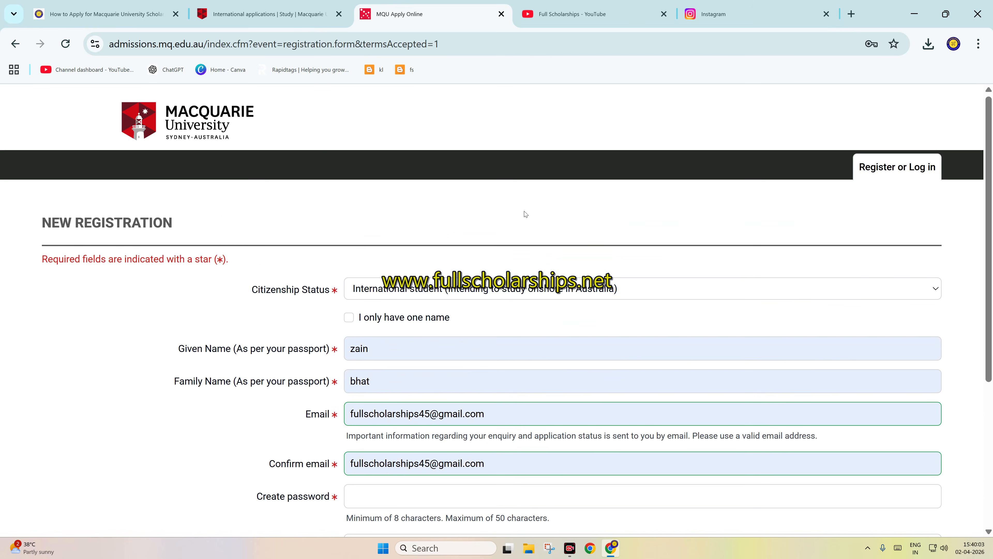
Step: Return to the Online Application Manager's welcome page and try to log in with the account email and saved password
click(15, 44)
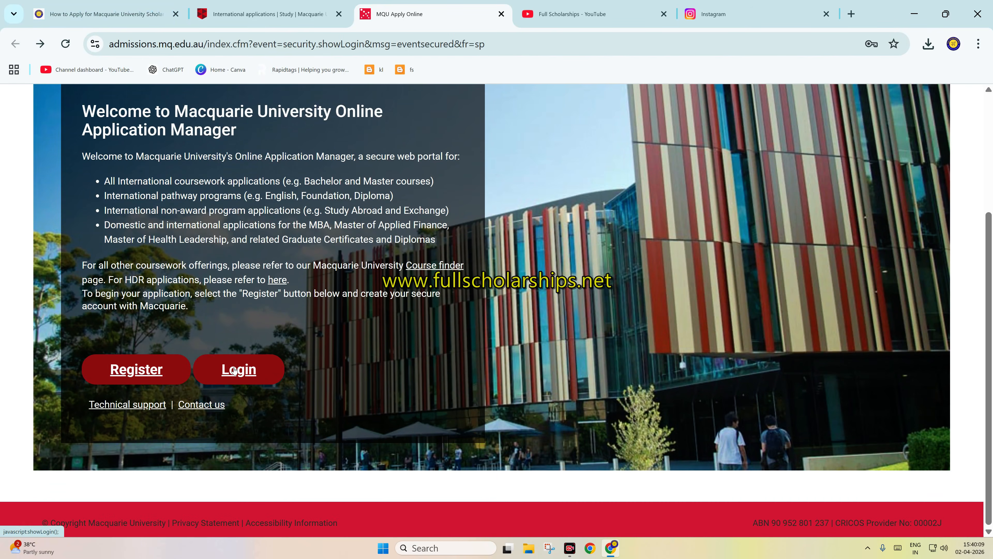
click(234, 370)
click(701, 147)
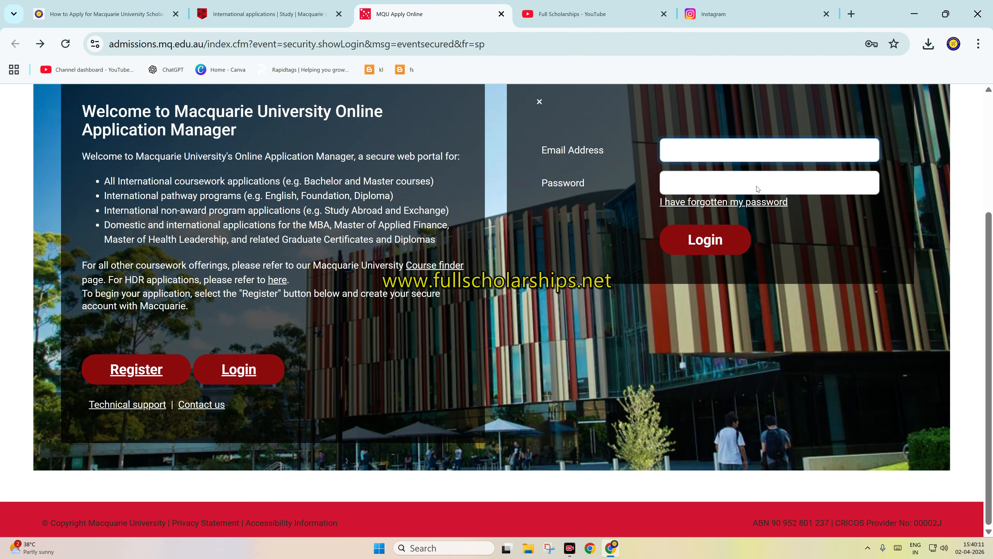
text(••••)
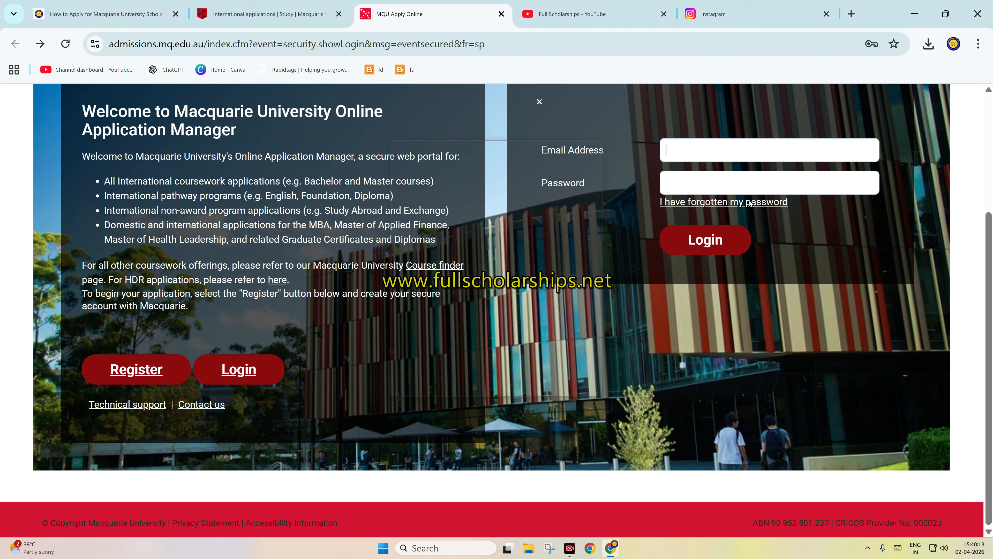
click(719, 240)
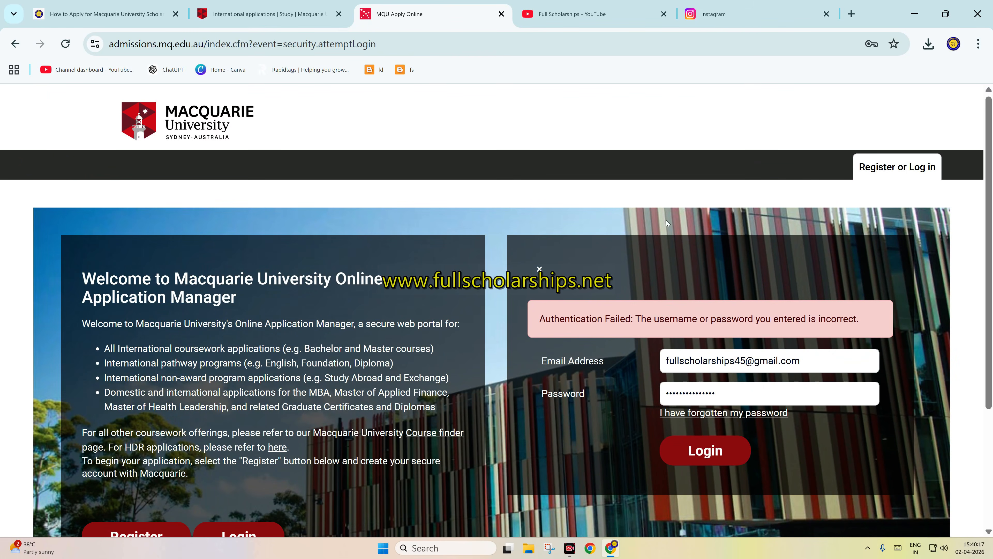
click(718, 392)
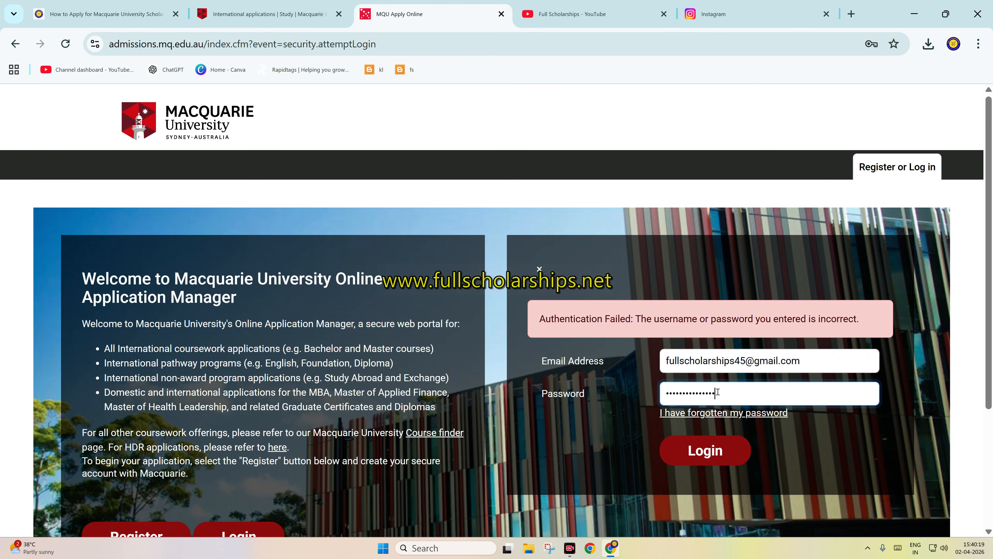
click(706, 458)
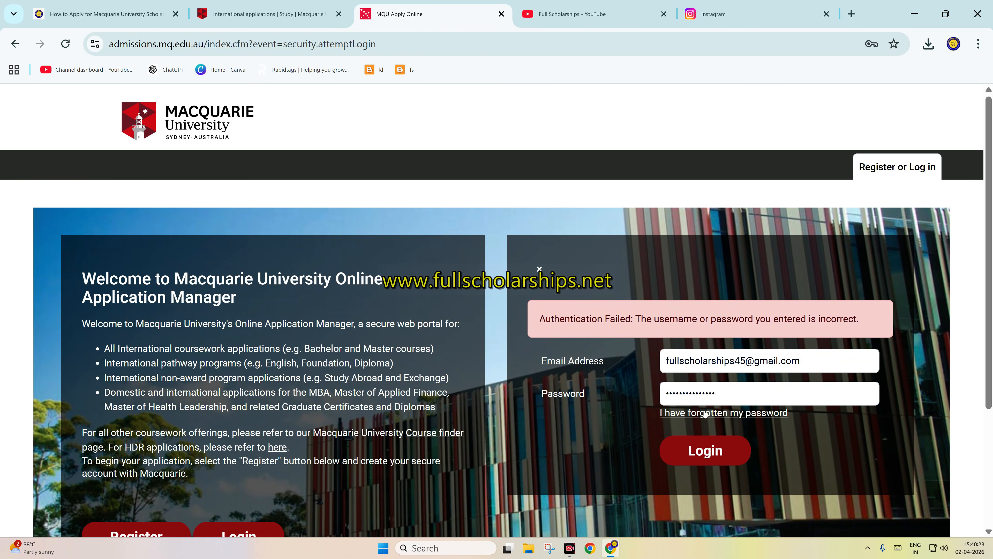
Step: Request a password reset link for the account's email address and go back to the login screen
scroll(704, 414, down, 2)
click(733, 347)
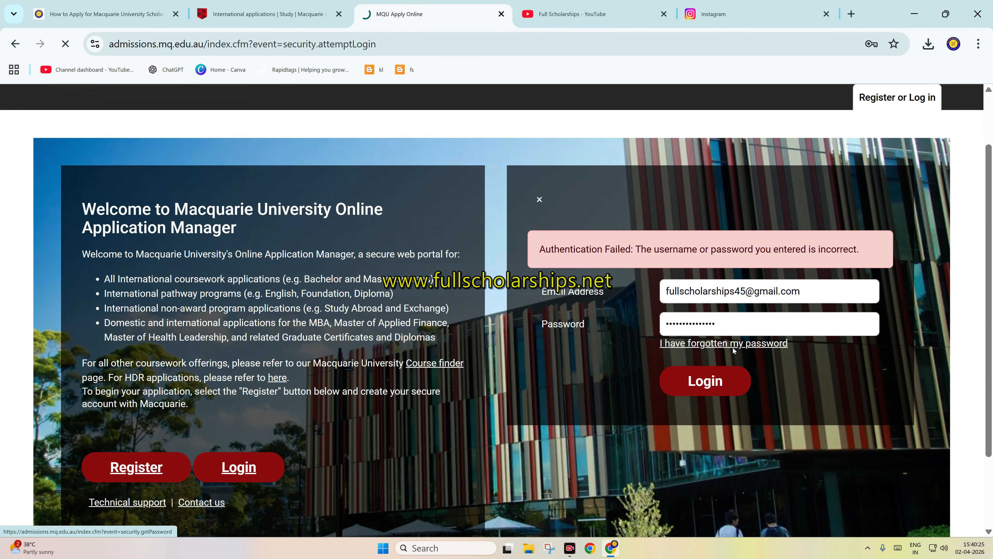
click(225, 326)
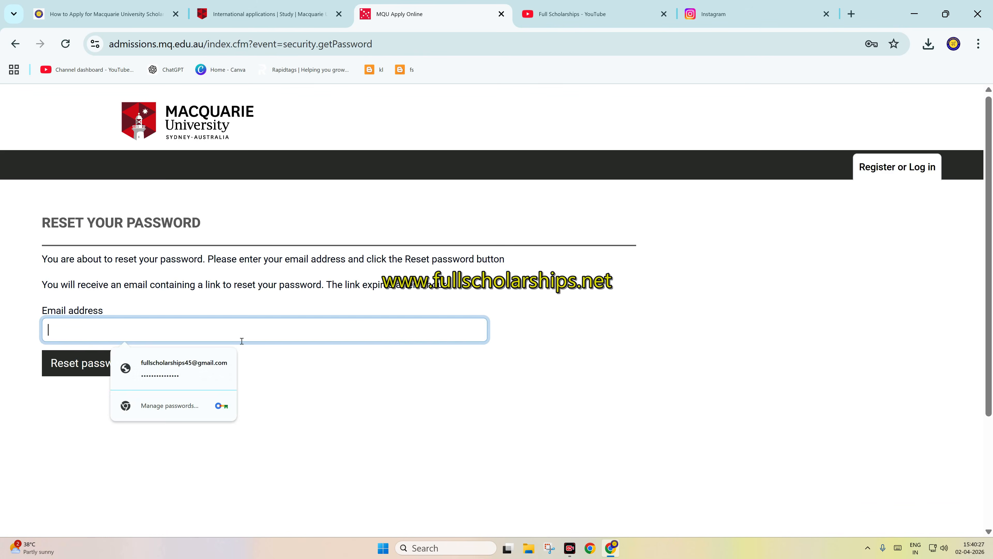
click(203, 363)
click(107, 367)
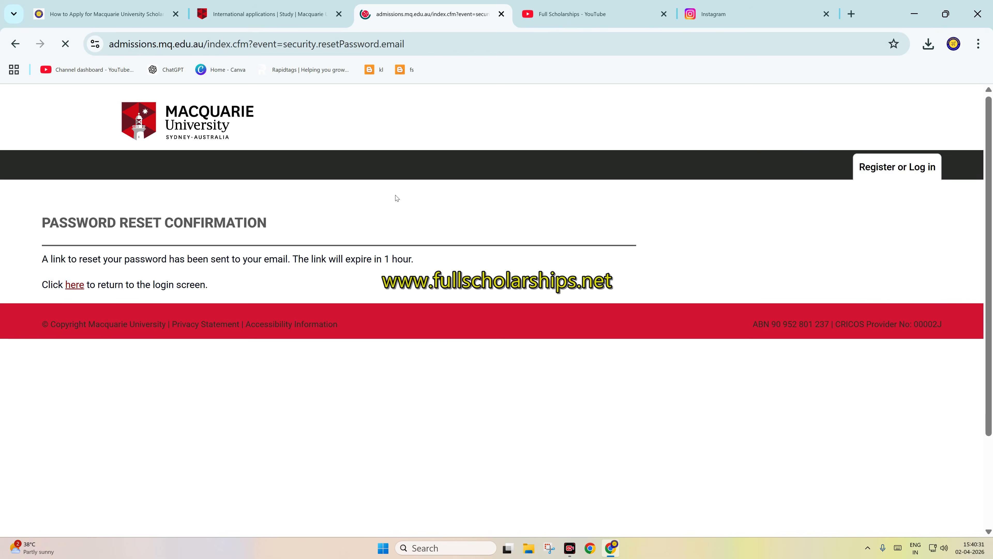
click(78, 285)
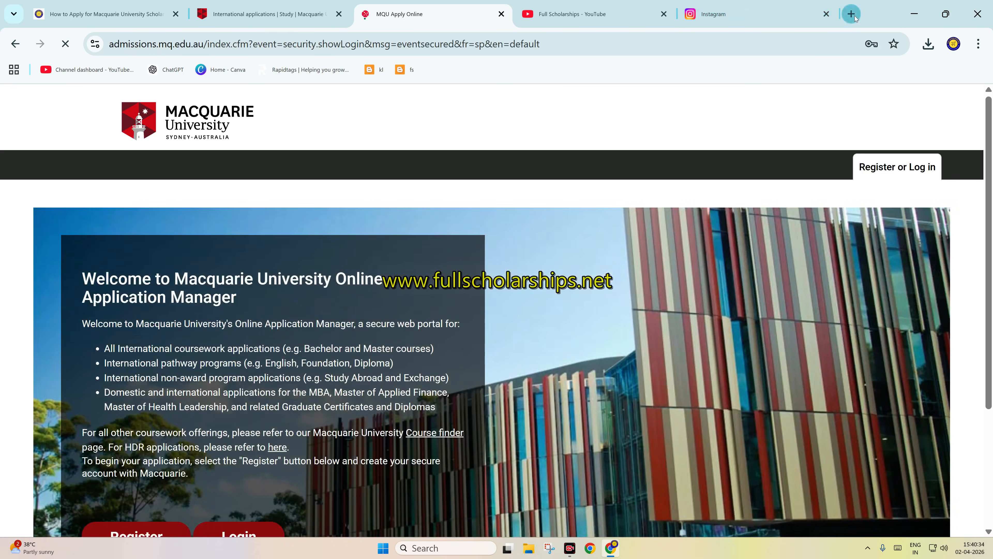
Step: Open the Gmail inbox in a new tab and follow the reset link in Macquarie University's password reset email
click(851, 14)
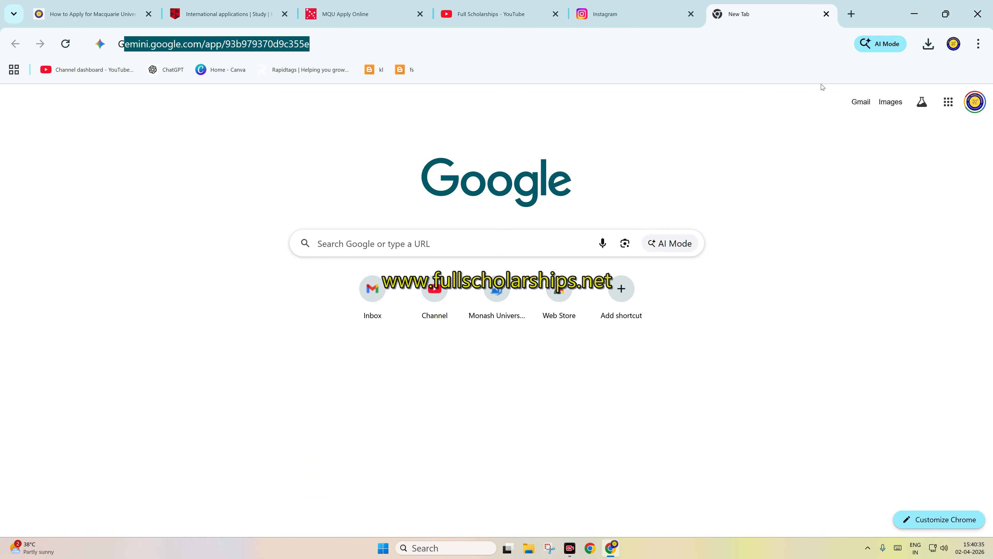
text(GM)
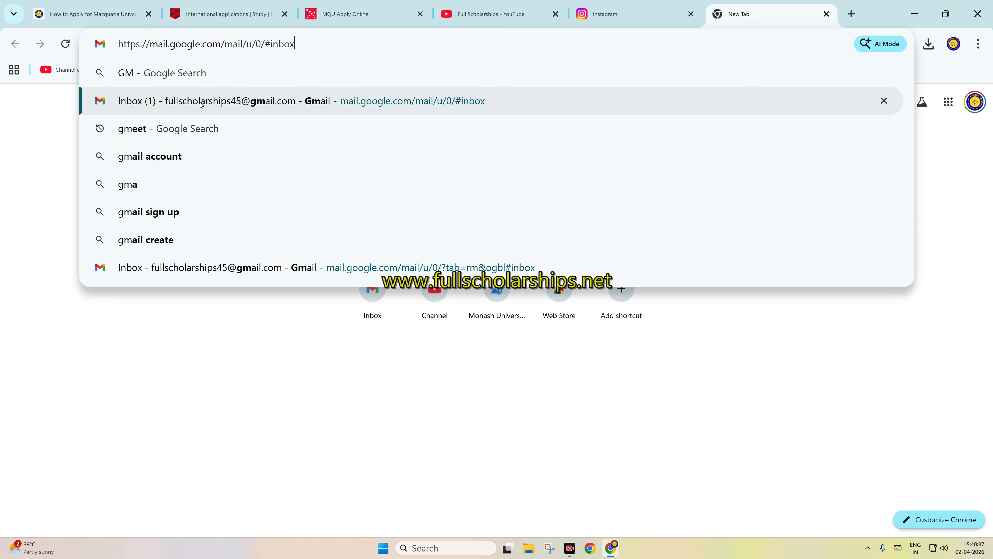
click(200, 101)
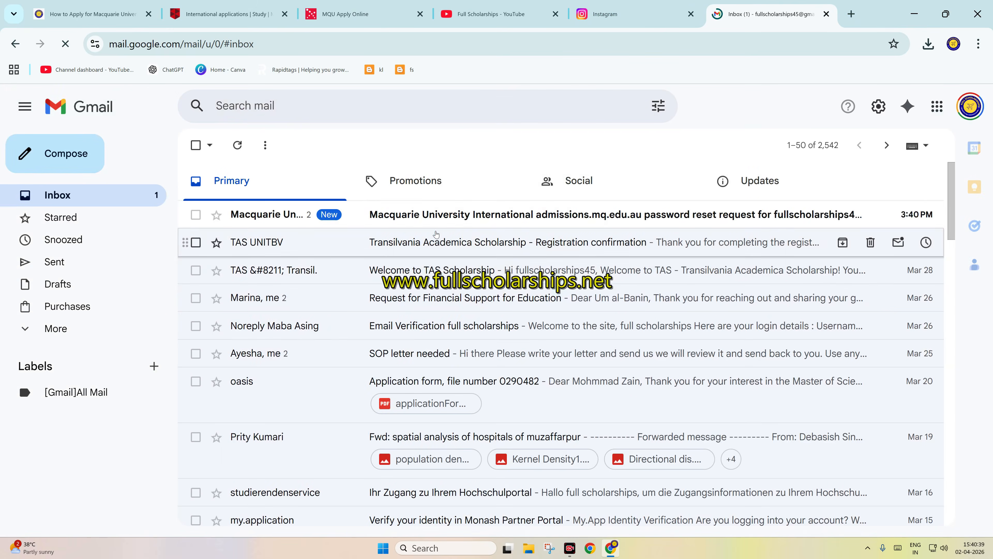
click(415, 215)
scroll(376, 304, down, 3)
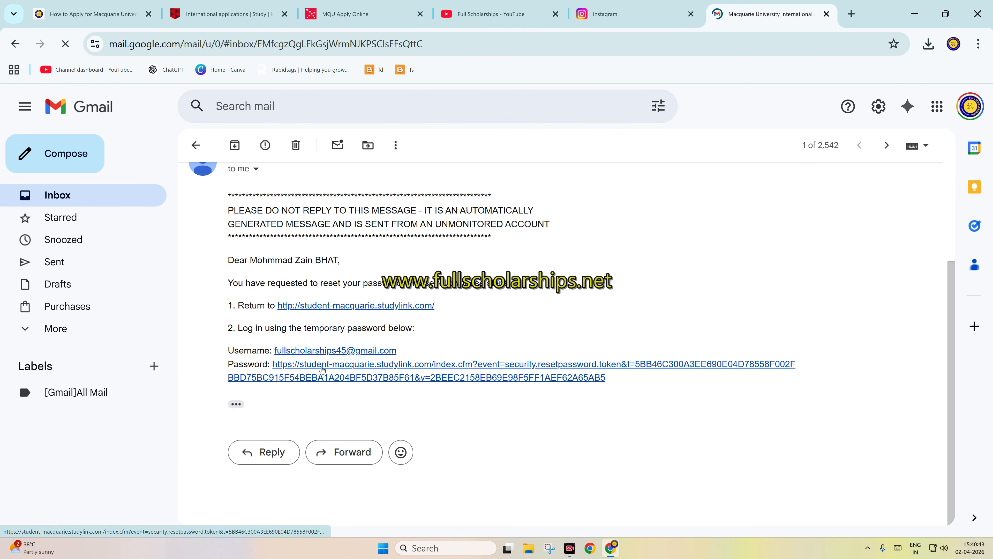
click(322, 370)
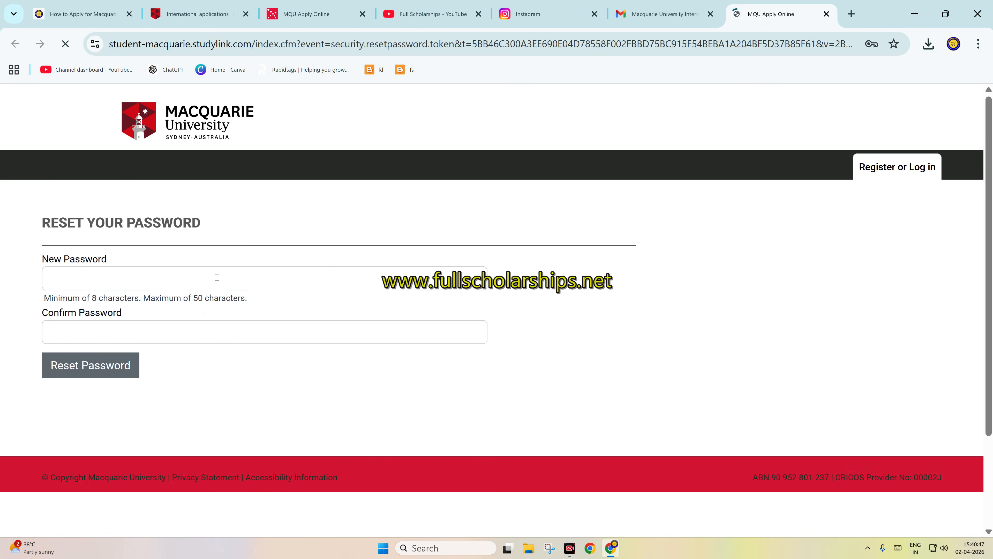
Step: Enter and confirm a new account password, submit the reset, and update the password saved in the browser
click(215, 278)
right_click(241, 278)
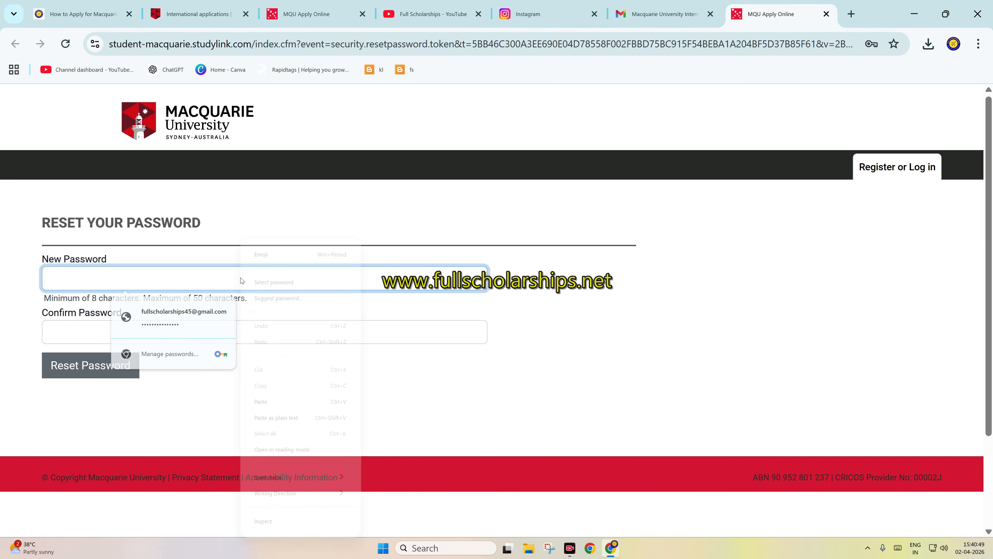
click(273, 289)
click(379, 359)
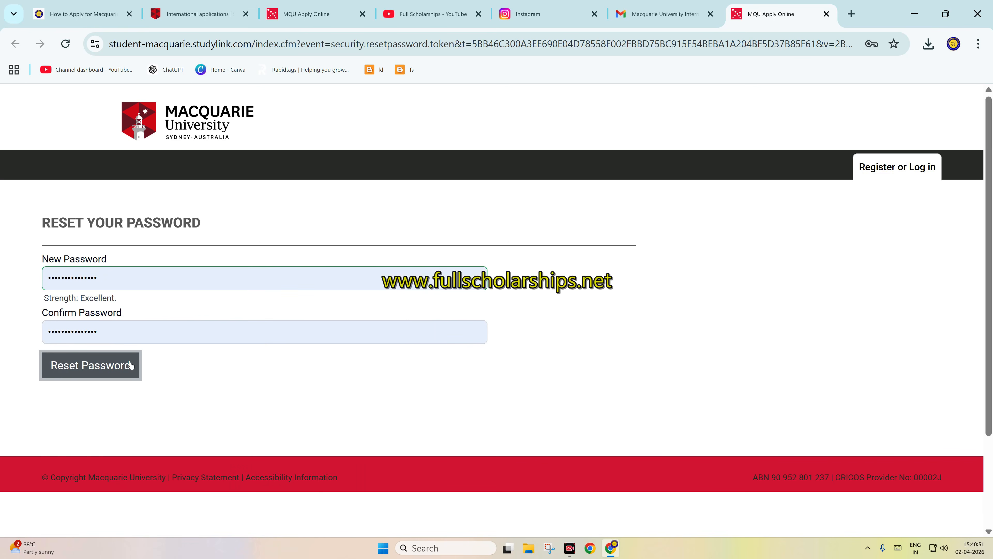
click(131, 364)
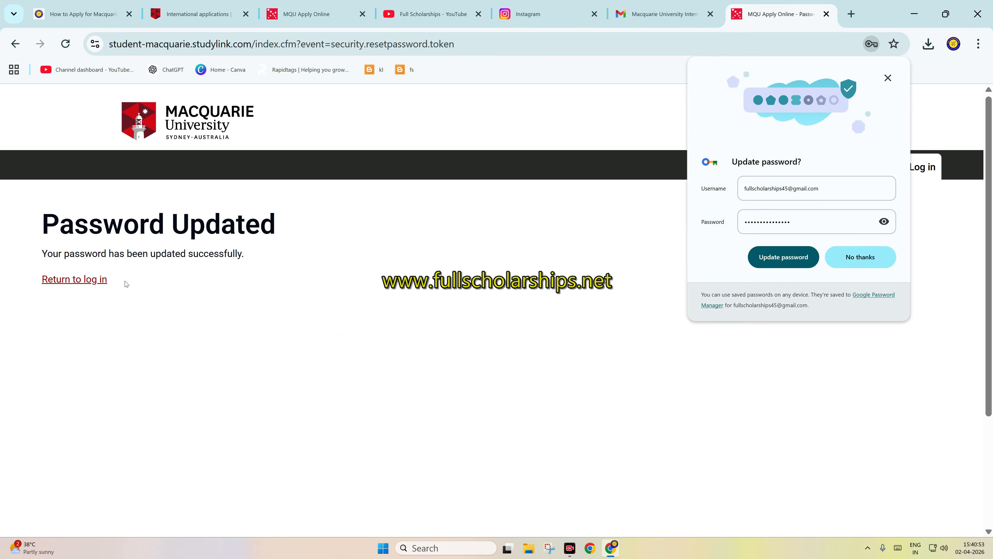
click(780, 261)
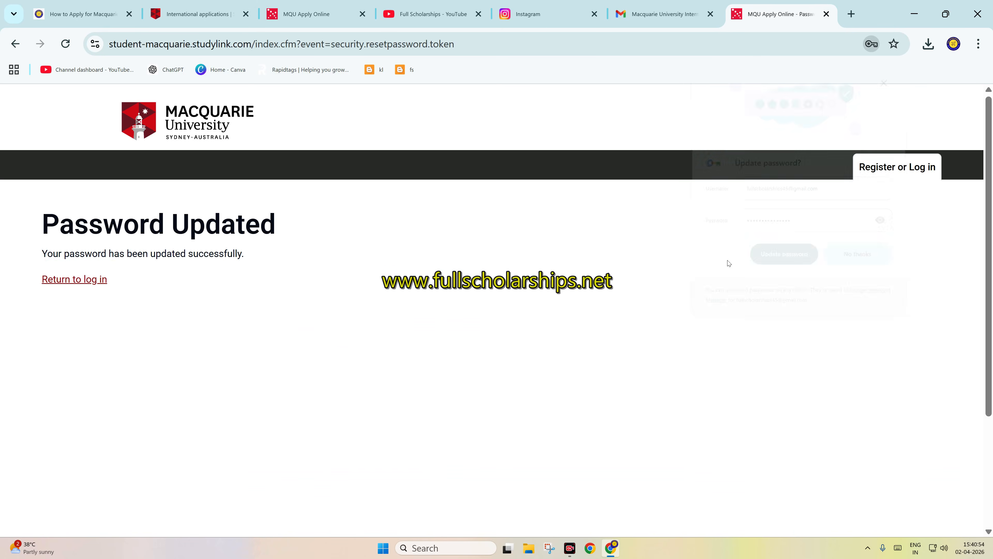
Step: Return to the application portal's login and sign in with the account email and new password
click(74, 279)
scroll(250, 364, down, 3)
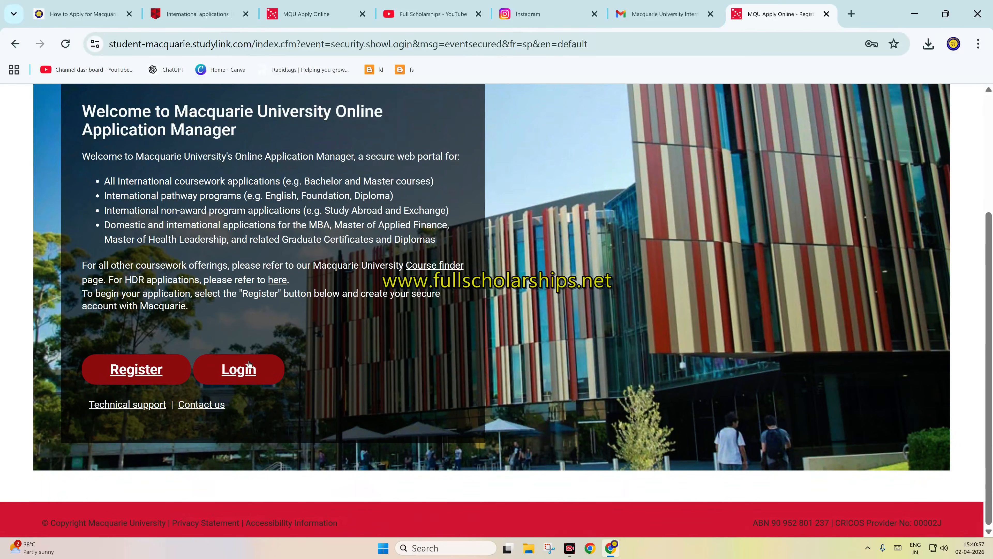
click(251, 358)
click(739, 153)
click(783, 191)
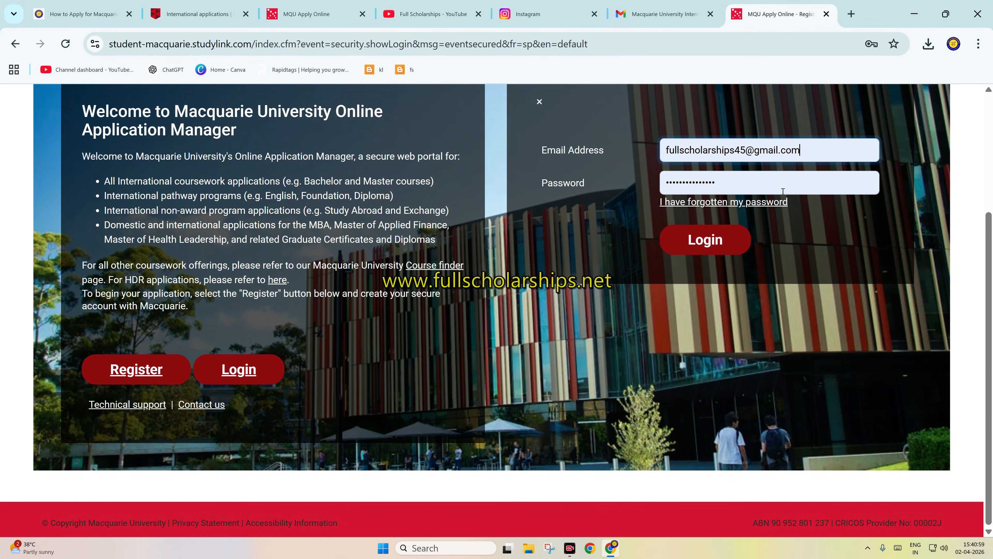
click(695, 242)
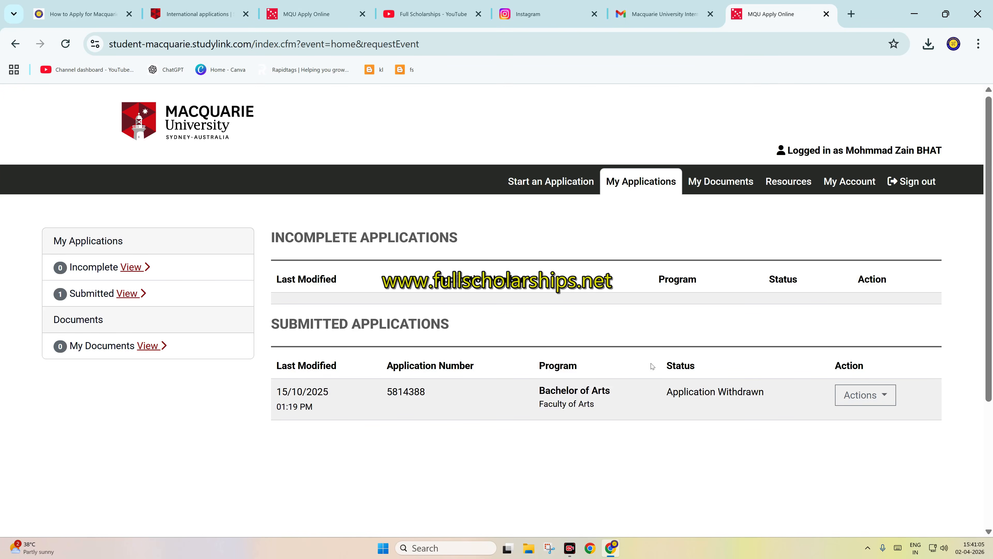
Step: Start an application and search for programs with the award type Bachelors
click(538, 180)
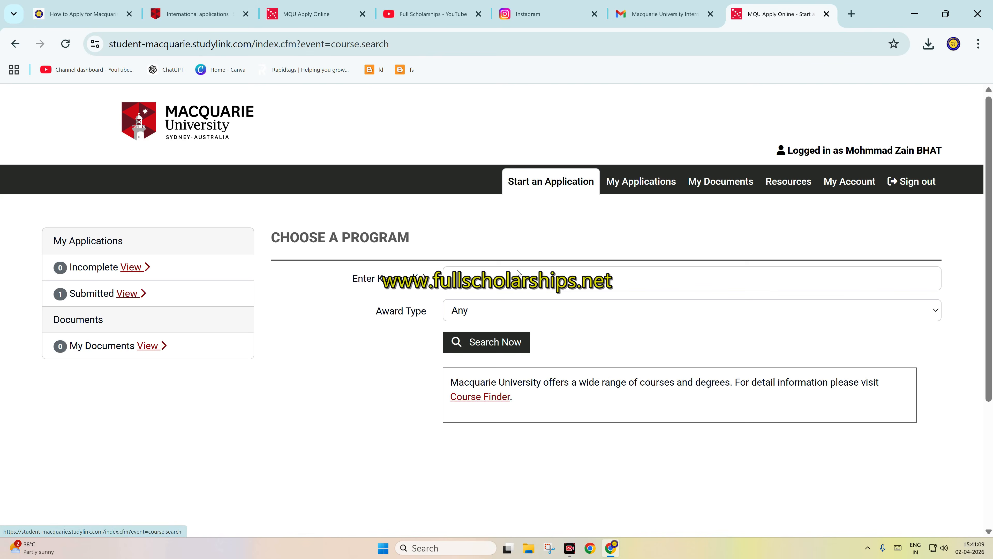
click(477, 308)
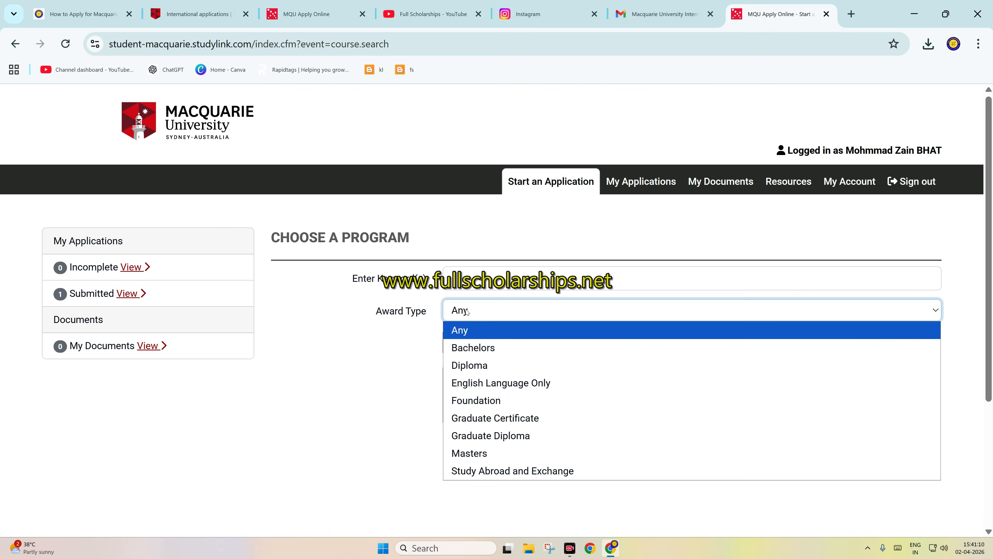
click(474, 347)
click(473, 351)
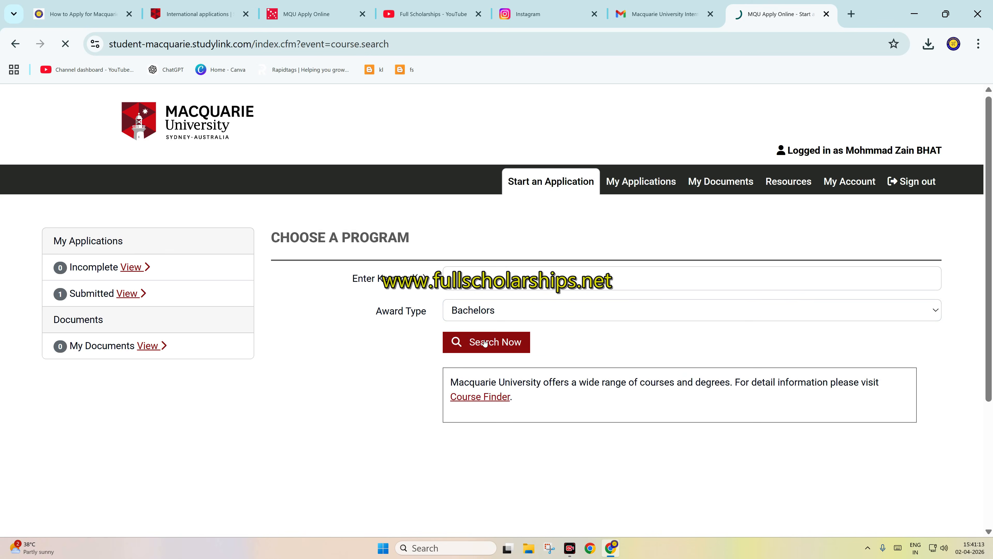
Step: Look through the matching bachelor's programs and apply for the Bachelor of Applied Finance
scroll(528, 326, down, 1)
scroll(528, 326, down, 3)
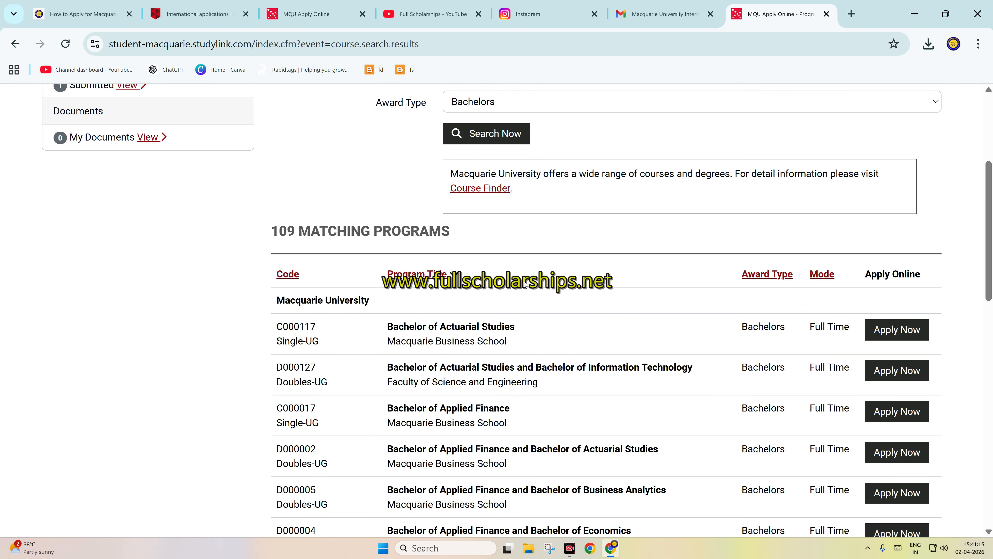
scroll(526, 283, down, 3)
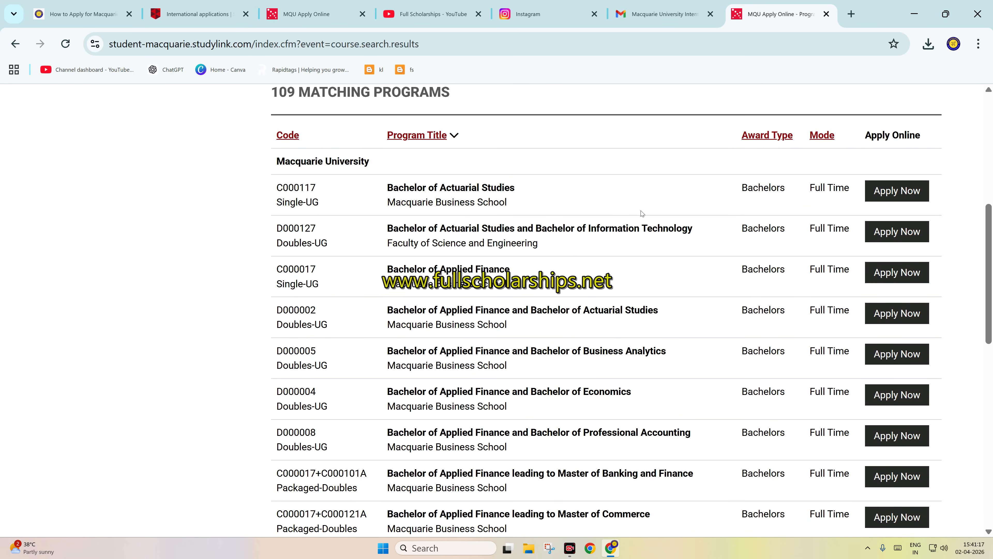
scroll(637, 230, down, 10)
scroll(587, 223, up, 12)
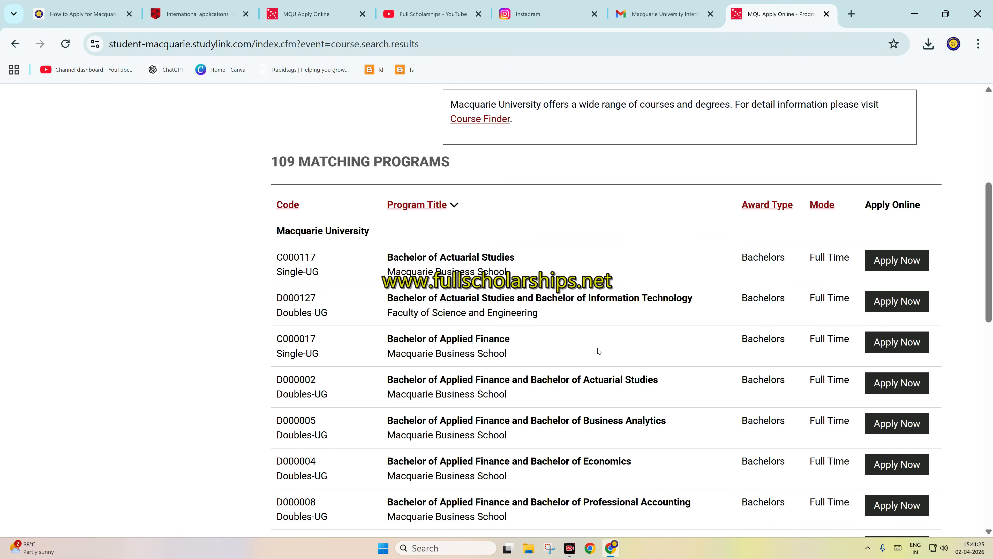
click(894, 341)
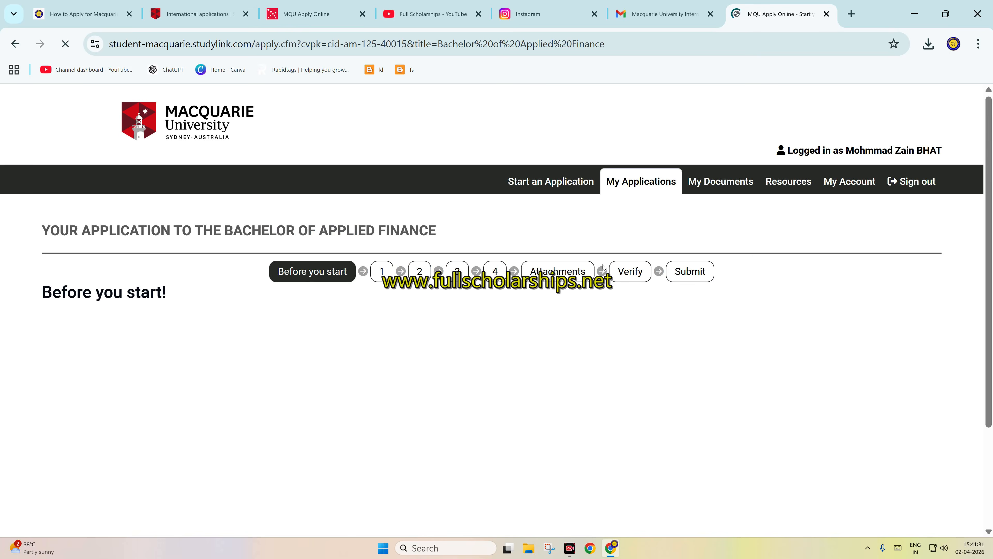
Step: Confirm eligibility to apply for this course and declare readiness to begin the Bachelor of Applied Finance application
scroll(320, 283, down, 8)
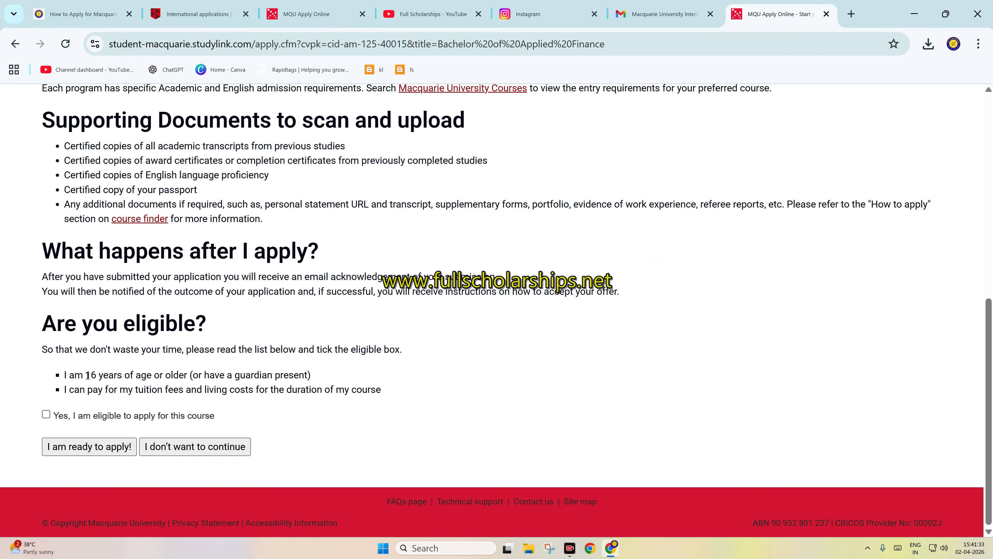
click(47, 414)
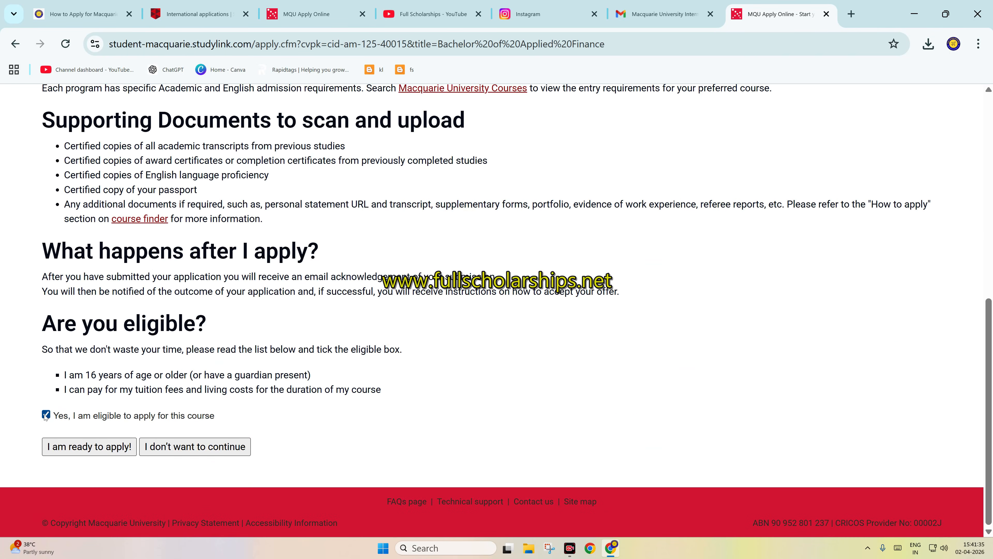
click(109, 449)
scroll(312, 325, up, 3)
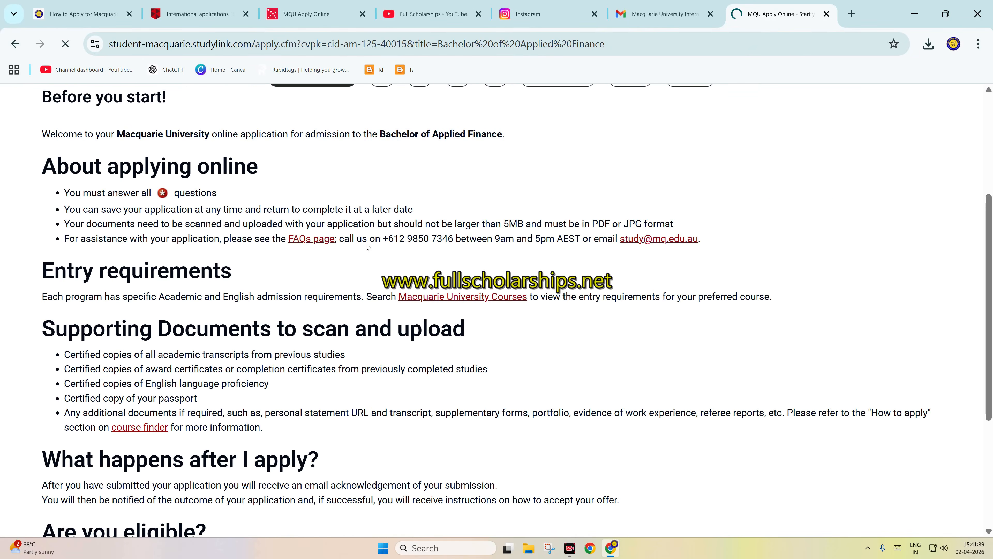
scroll(368, 225, up, 2)
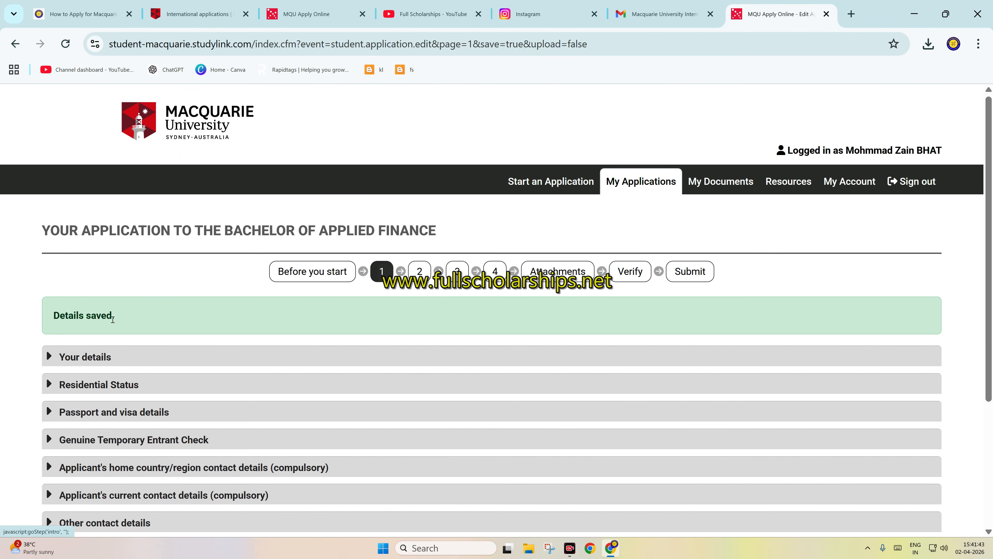
Step: Expand the Your details section and change the year and month of the applicant's date of birth
click(67, 363)
scroll(371, 340, down, 5)
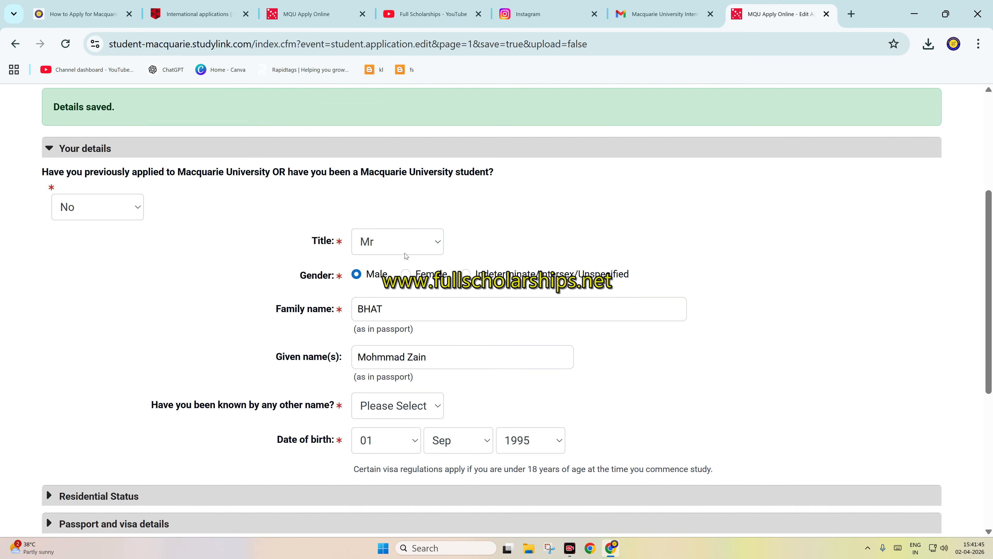
scroll(251, 280, down, 3)
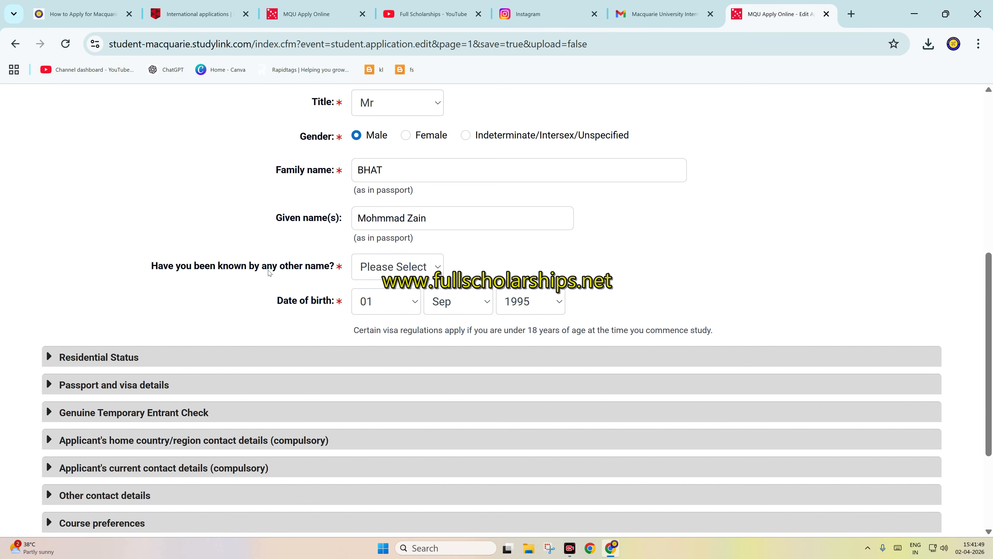
scroll(377, 306, down, 3)
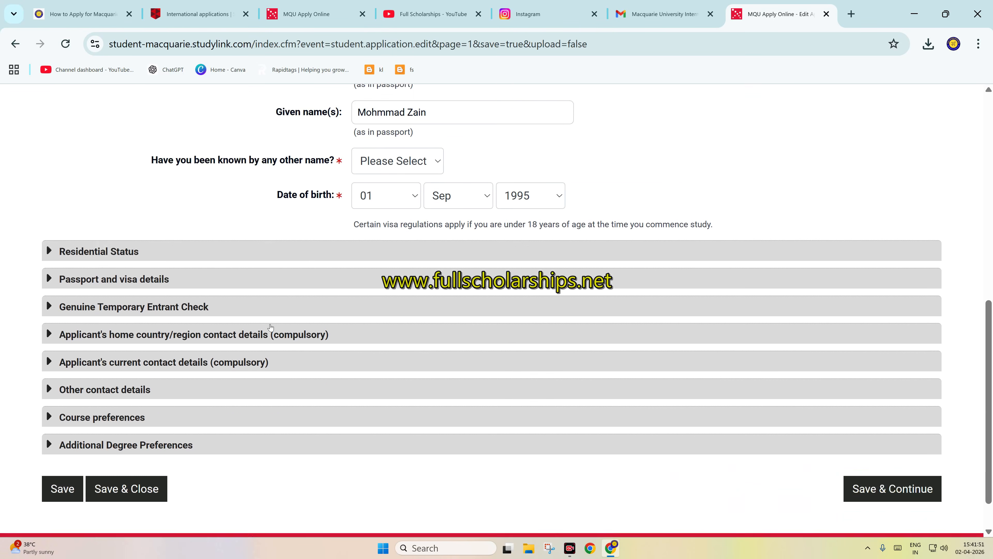
click(529, 163)
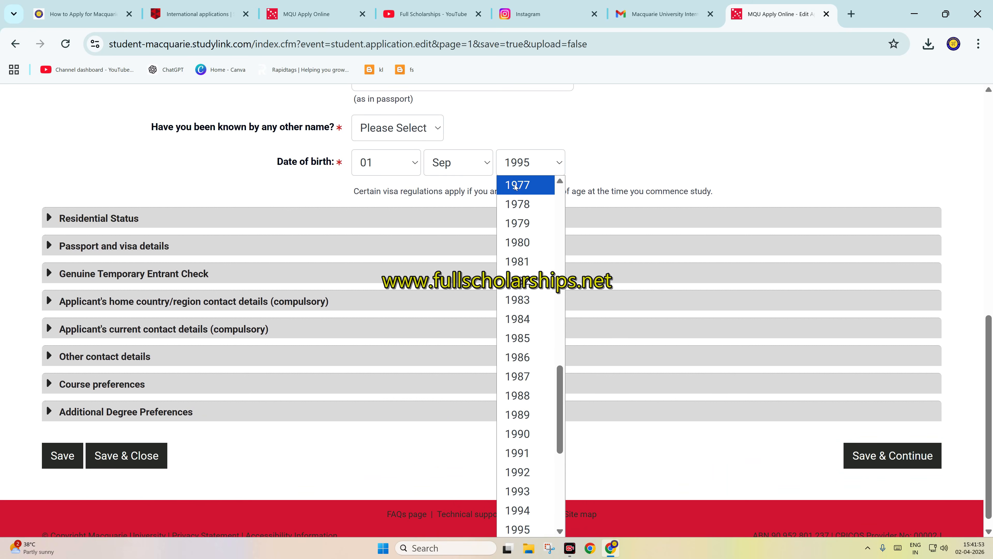
scroll(526, 188, up, 7)
scroll(528, 313, down, 12)
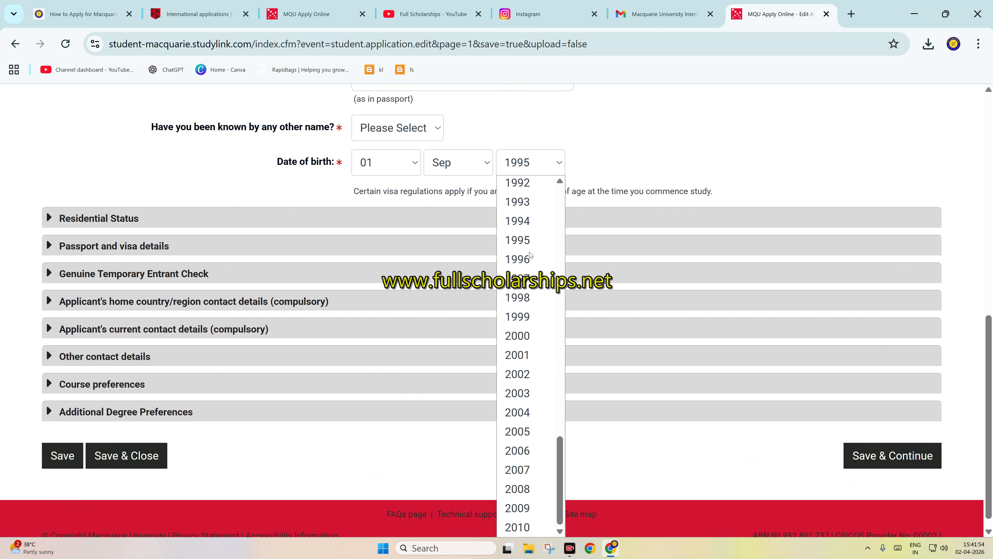
click(522, 432)
click(455, 167)
click(446, 204)
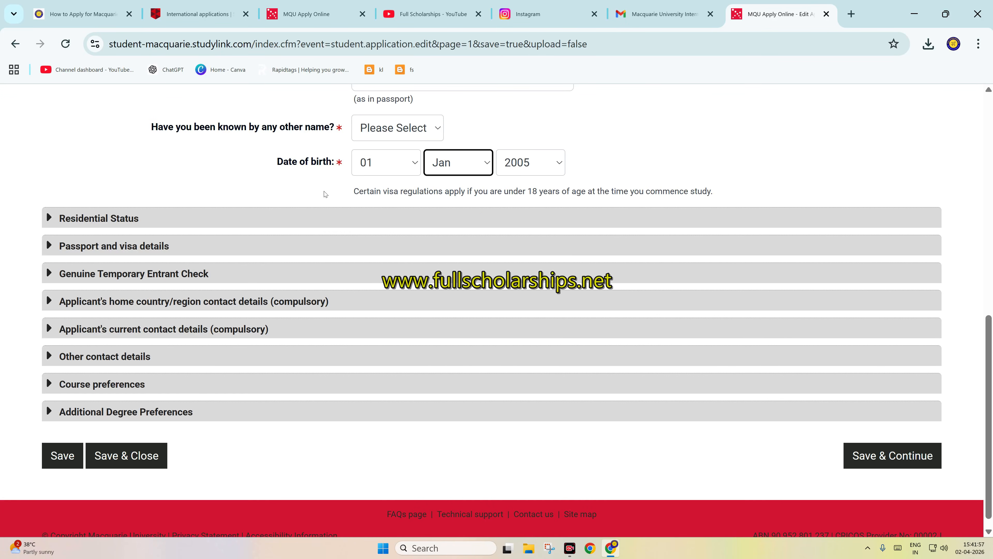
Step: Save section 1 and continue to section 2, and return to section 1 while saving the current changes
click(899, 464)
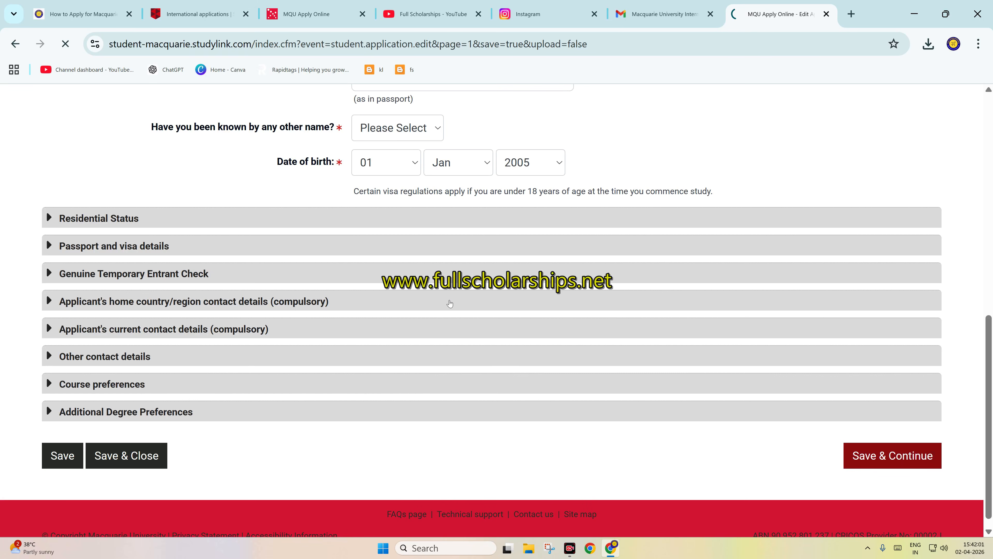
click(395, 144)
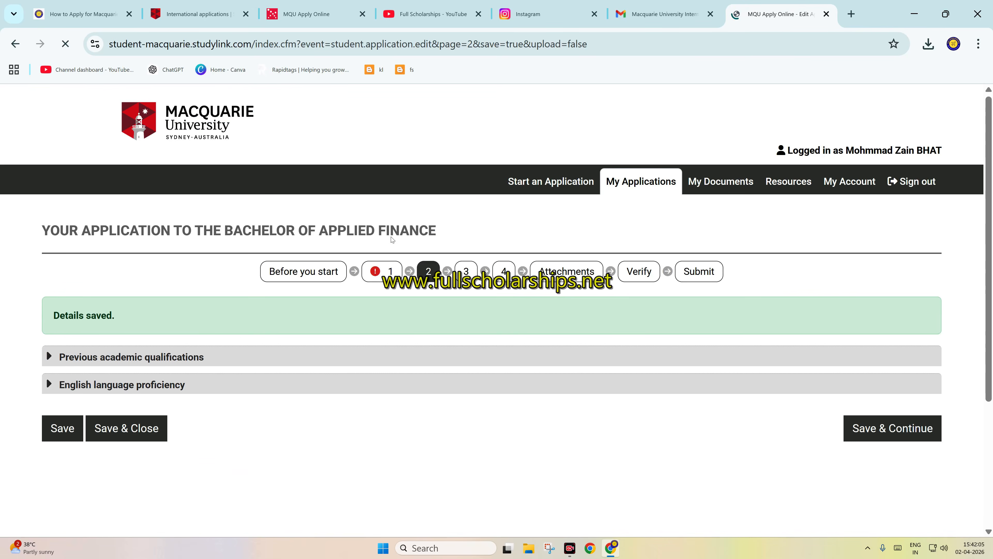
scroll(376, 196, down, 2)
click(379, 204)
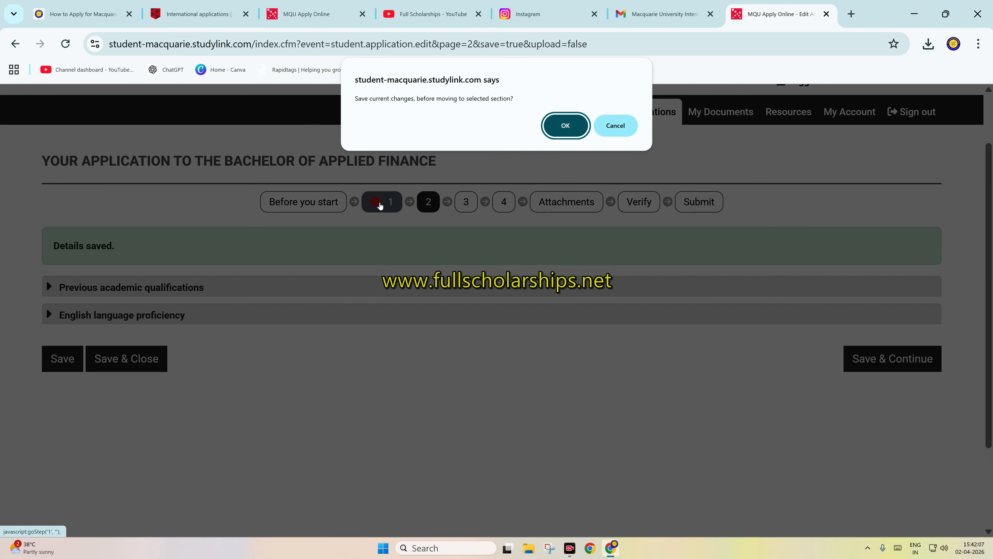
click(565, 127)
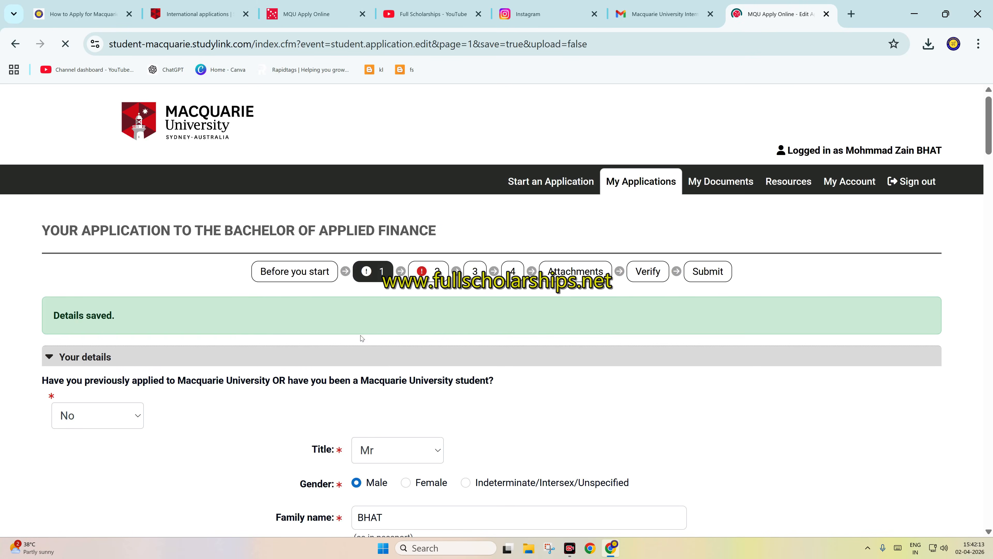
Step: Answer No to the question about having been known by any other name
scroll(409, 293, down, 5)
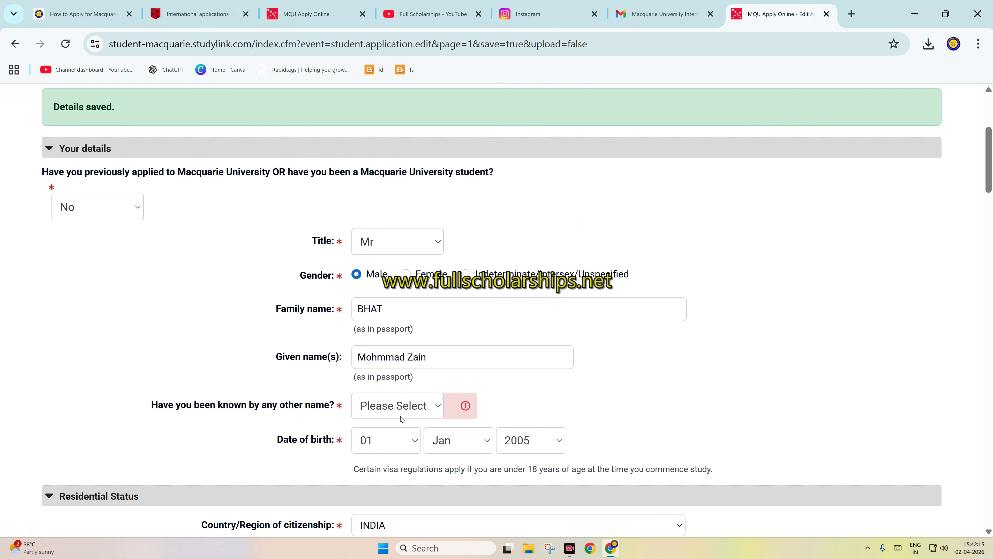
click(401, 411)
click(391, 466)
Step: Under Residential Status, answer No to being in Australia now and No to having previously travelled to Australia
scroll(402, 388, down, 10)
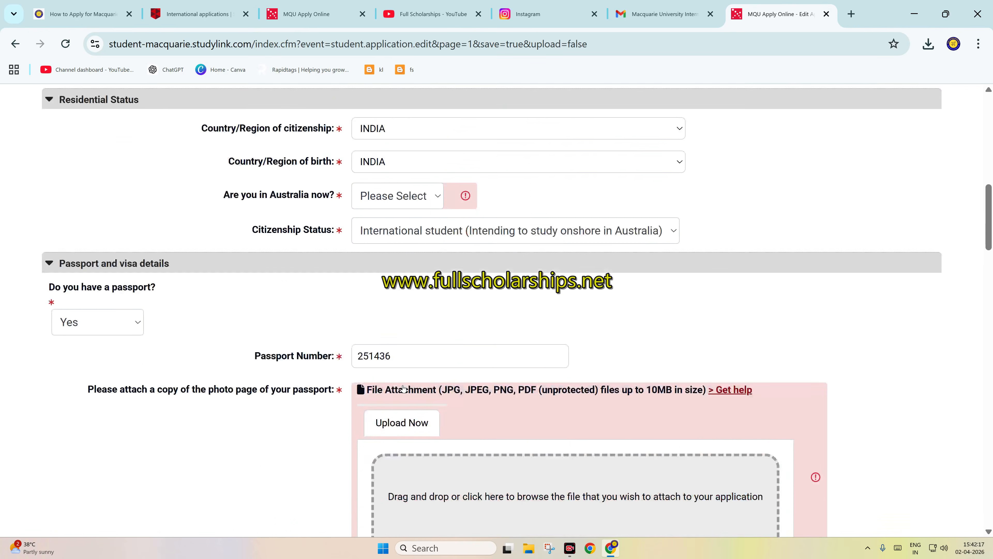
scroll(402, 387, down, 1)
click(393, 181)
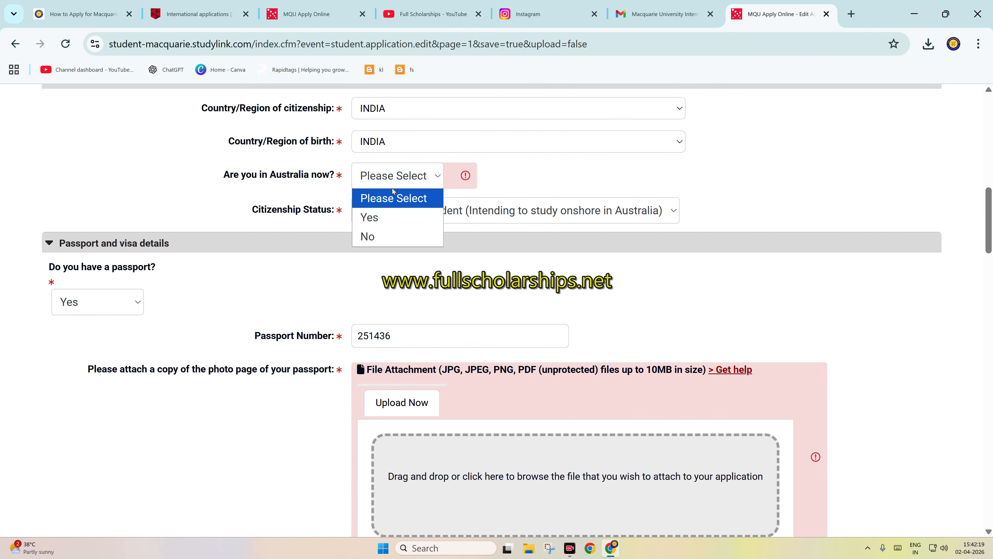
click(381, 235)
click(382, 249)
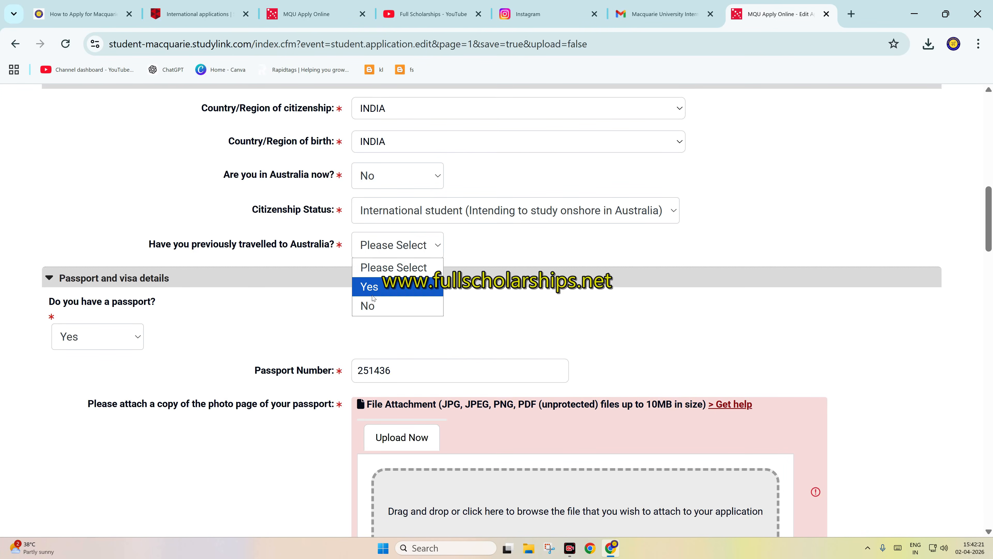
click(372, 304)
Step: Attach sample-local-pdf.pdf from the Downloads folder as the copy of the passport's photo page
scroll(371, 302, down, 7)
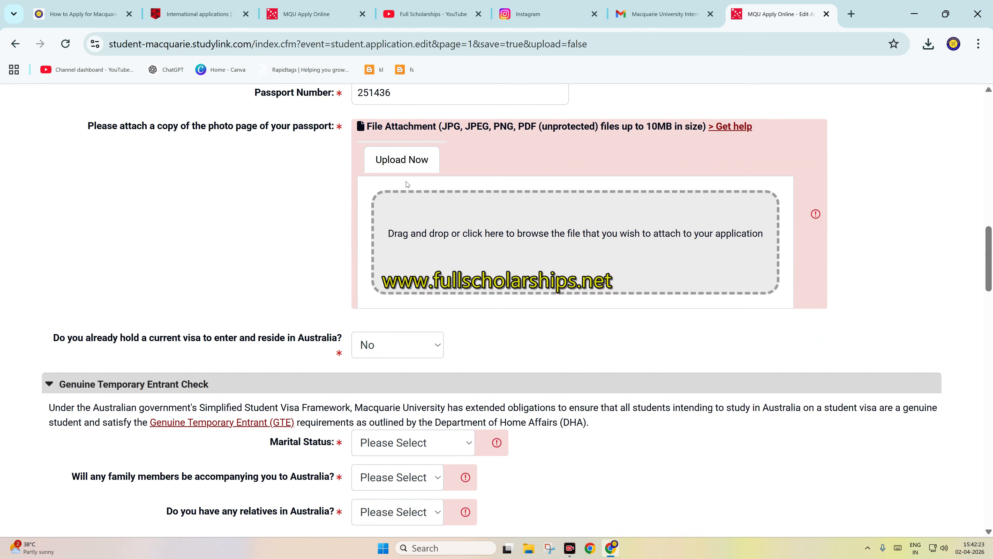
scroll(387, 178, up, 2)
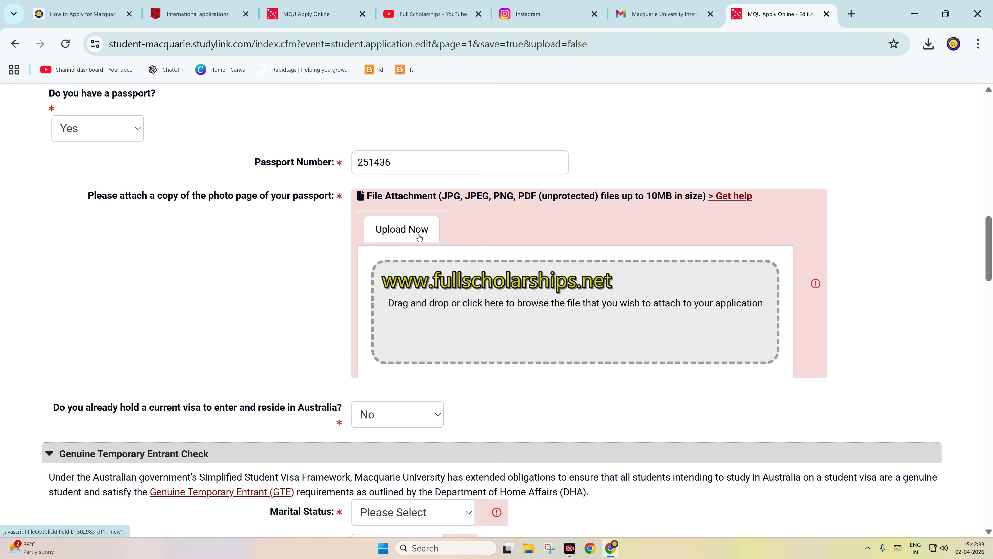
click(467, 301)
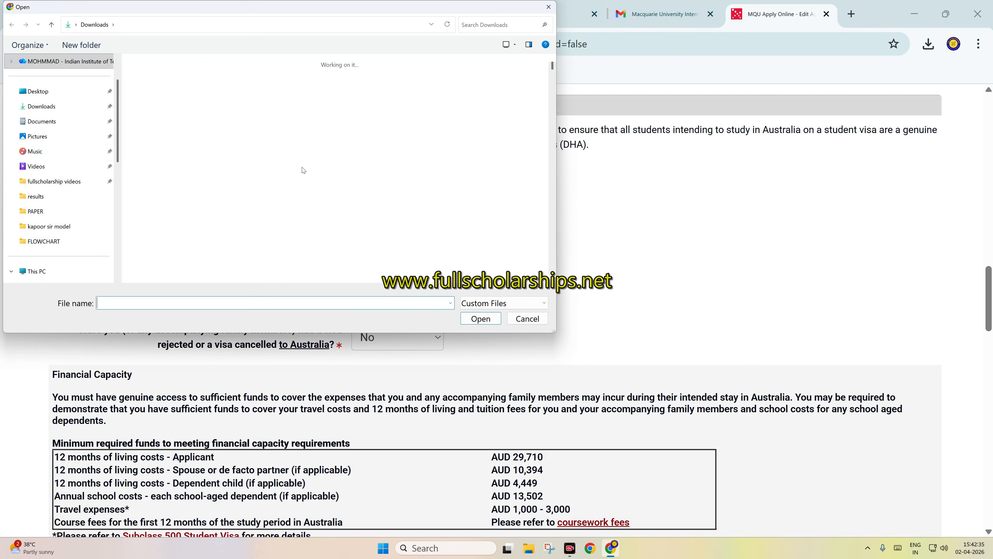
text(SAMPL)
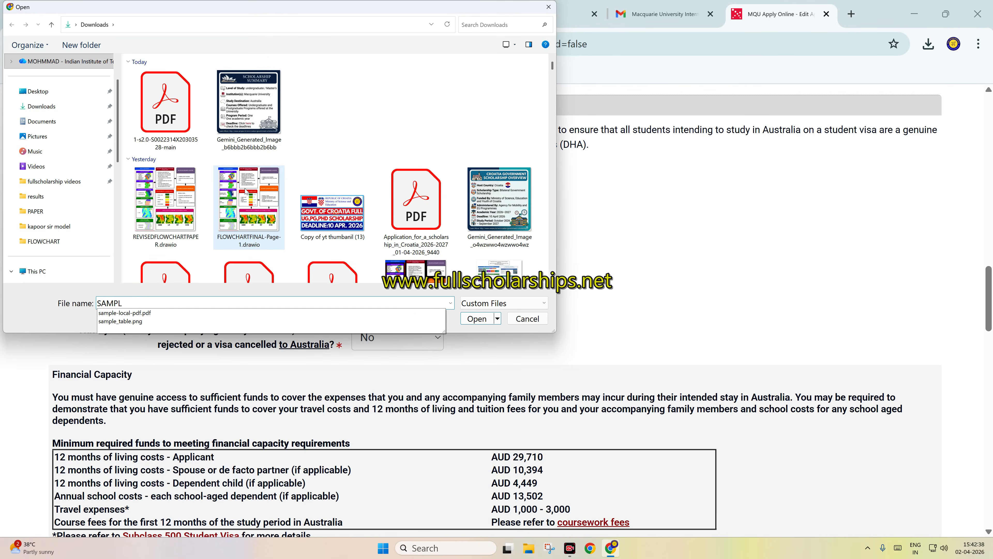
key(Down)
key(Return)
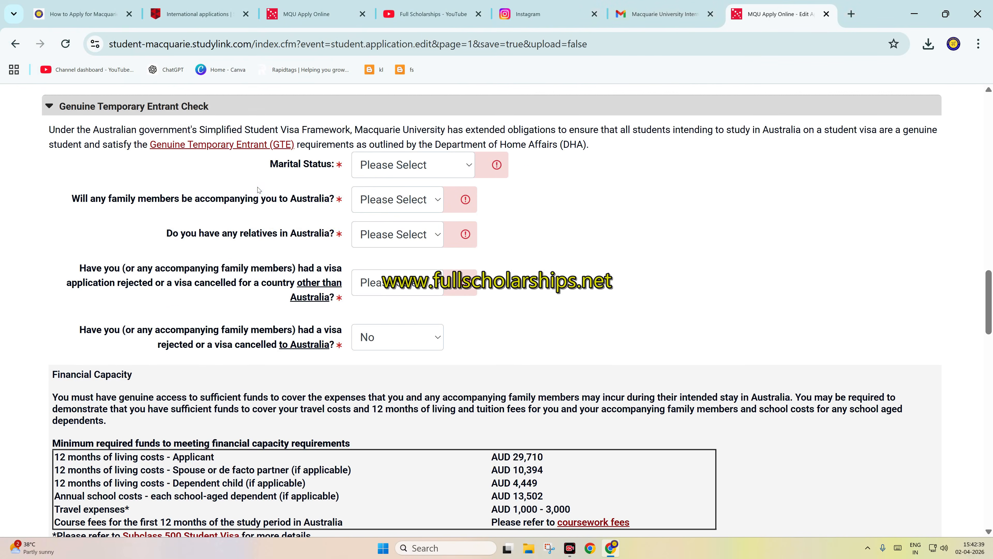
scroll(456, 206, up, 8)
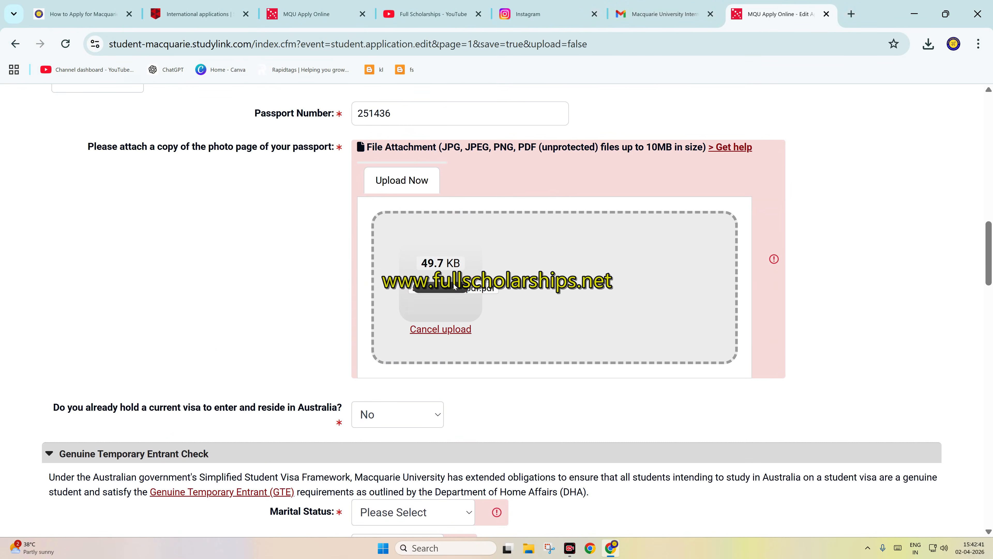
scroll(352, 384, down, 2)
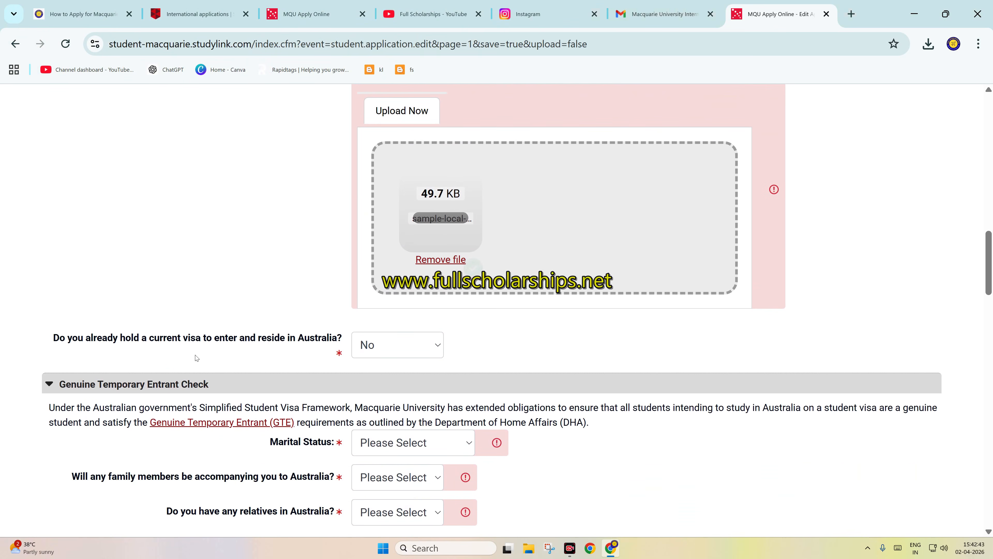
Step: Keep No for already holding a current Australian visa and set the marital status to Single
click(388, 348)
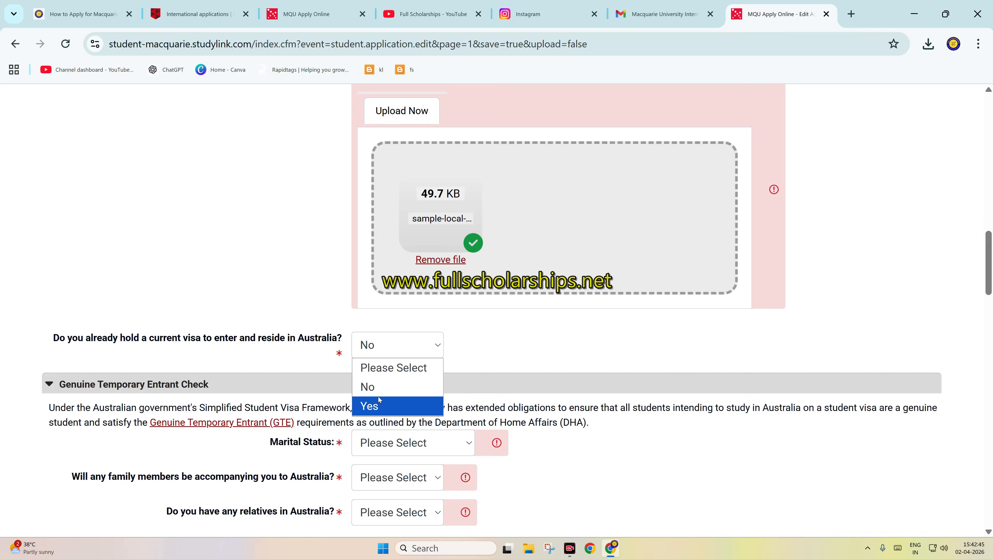
click(378, 380)
scroll(310, 354, down, 4)
click(403, 310)
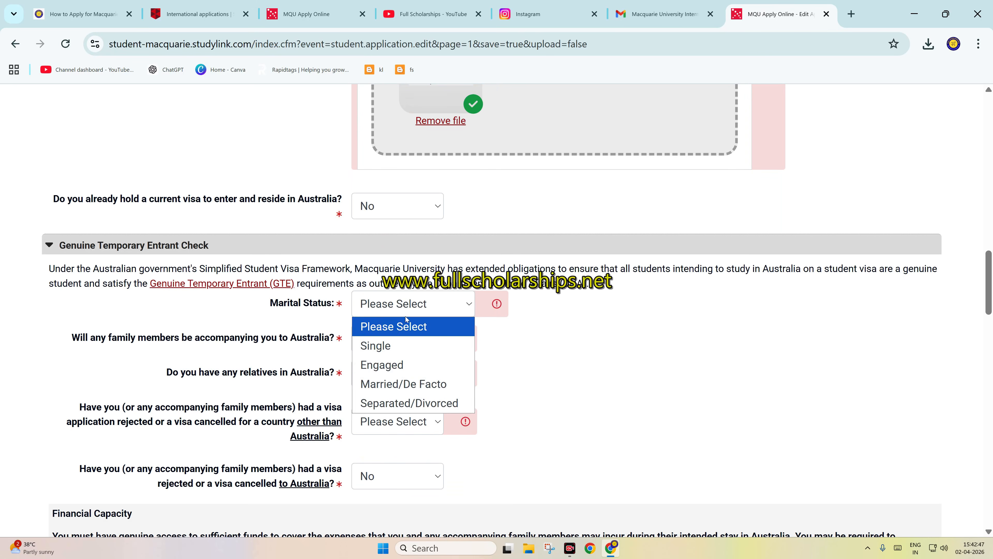
click(377, 344)
Step: Answer No to family members accompanying the applicant to Australia and No to having relatives in Australia
click(382, 342)
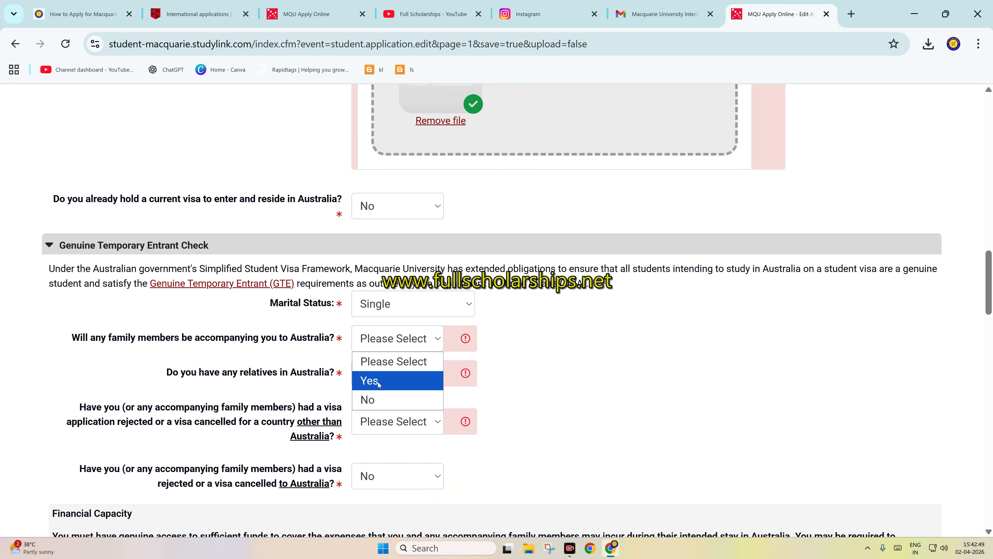
click(379, 399)
click(385, 378)
click(381, 432)
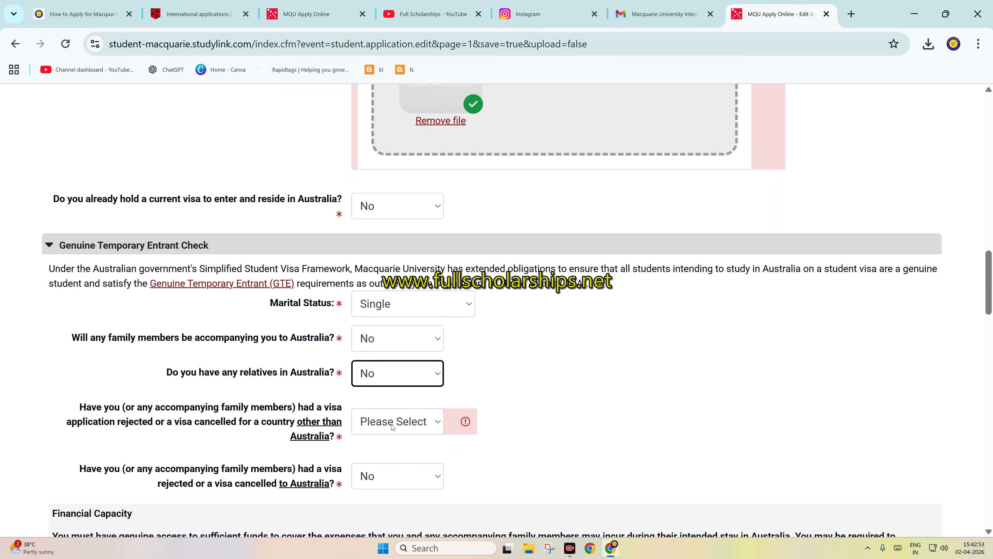
Step: Answer No to a visa rejection or cancellation outside Australia and keep No for one to Australia
click(392, 427)
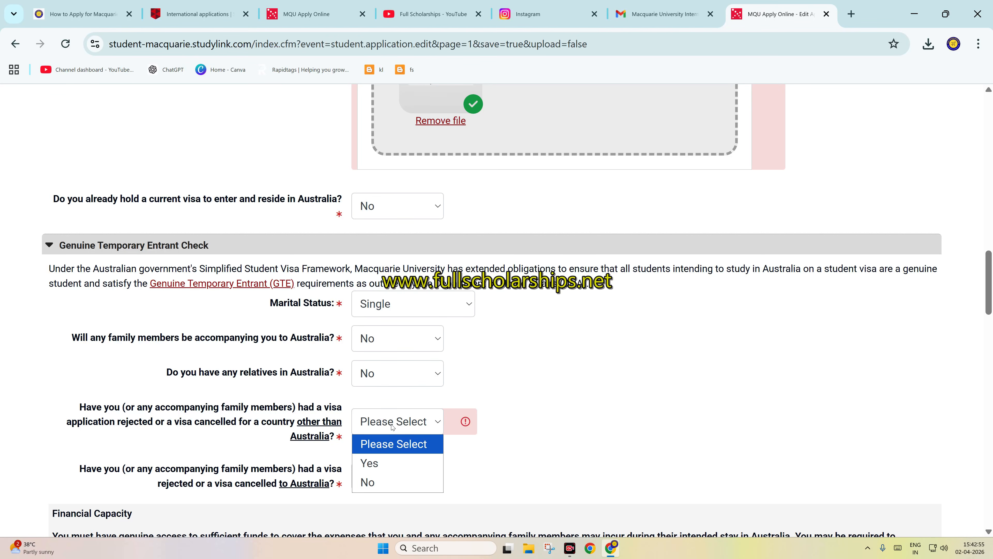
click(390, 479)
click(394, 480)
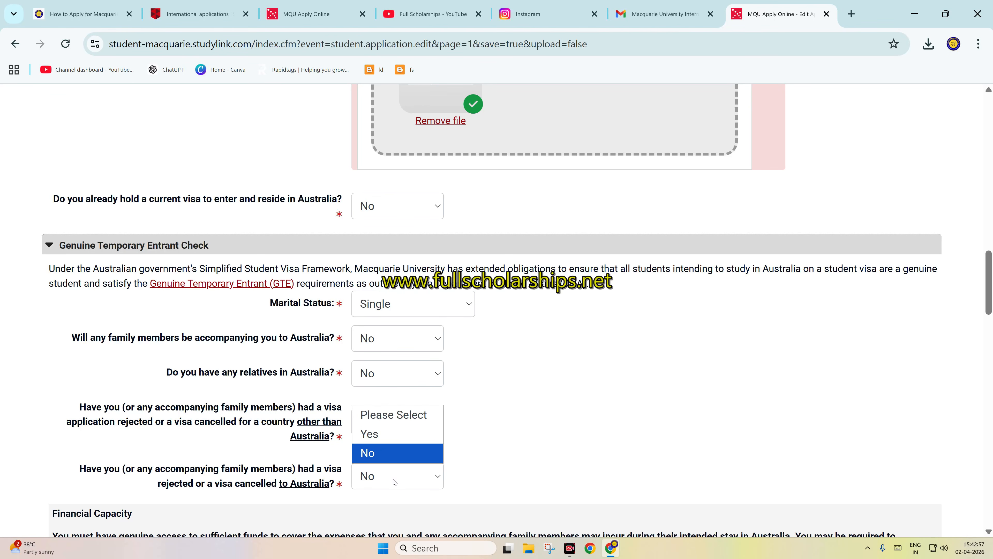
Step: Under Financial Capacity, answer Yes to understanding the full study costs and Yes to being able to provide further evidence of funds
scroll(395, 481, down, 6)
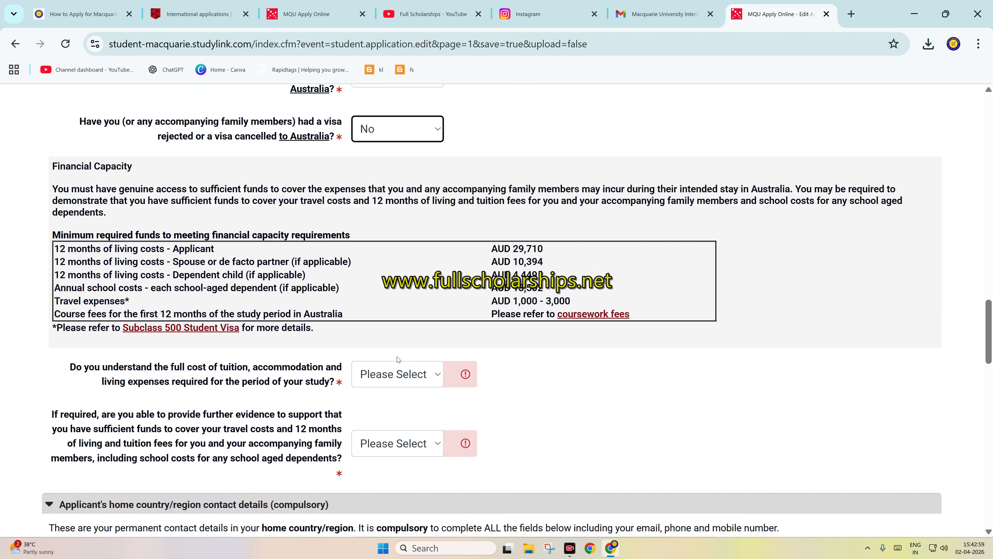
click(405, 375)
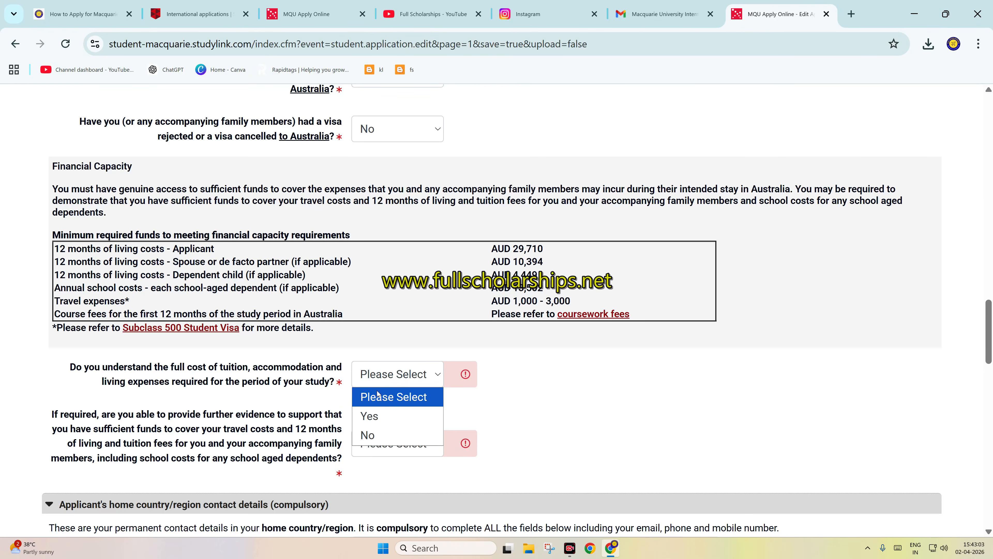
click(377, 421)
click(386, 449)
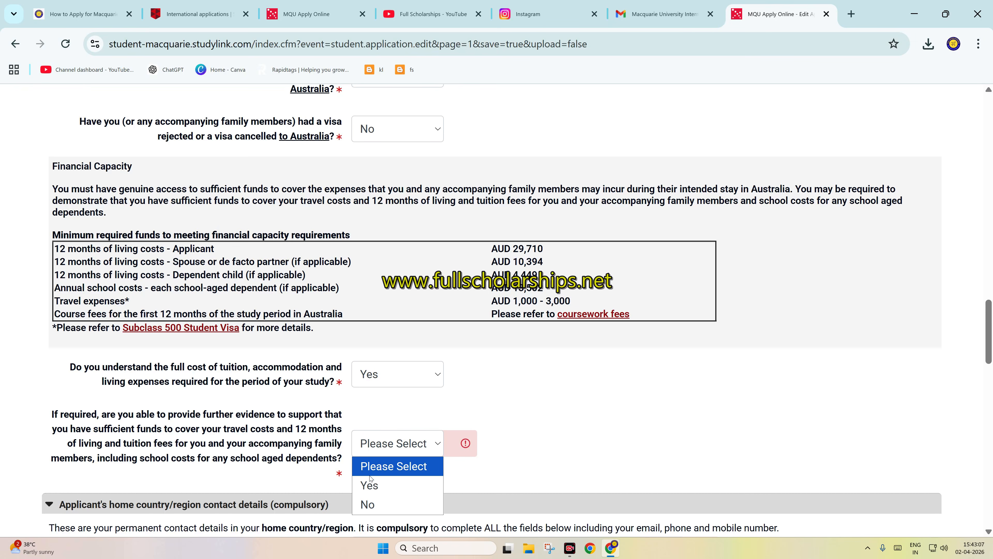
click(374, 485)
Step: In the home country contact details, set the country to INDIA and fill in street address line 1 and the city
scroll(426, 442, down, 5)
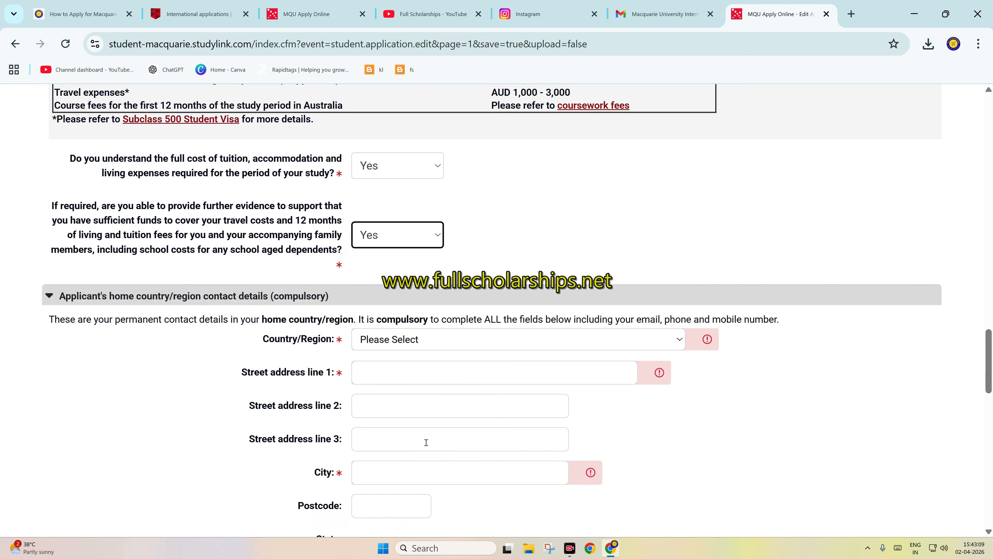
click(505, 346)
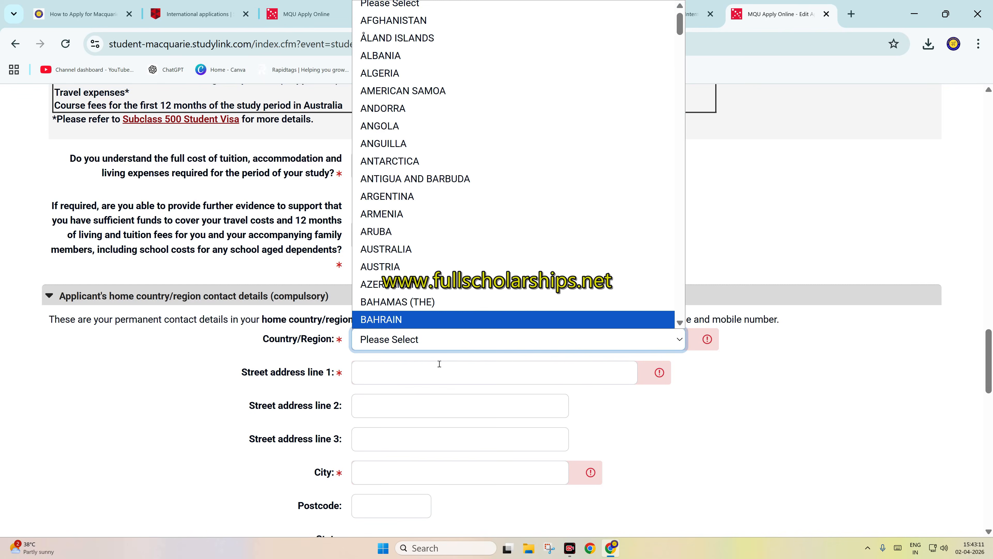
text(india)
key(Return)
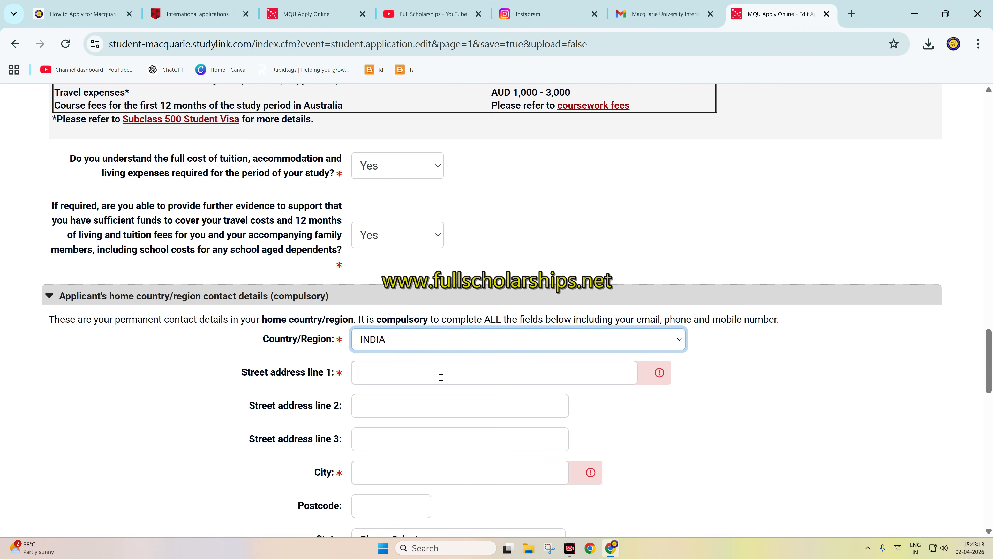
click(440, 377)
text(FGTD)
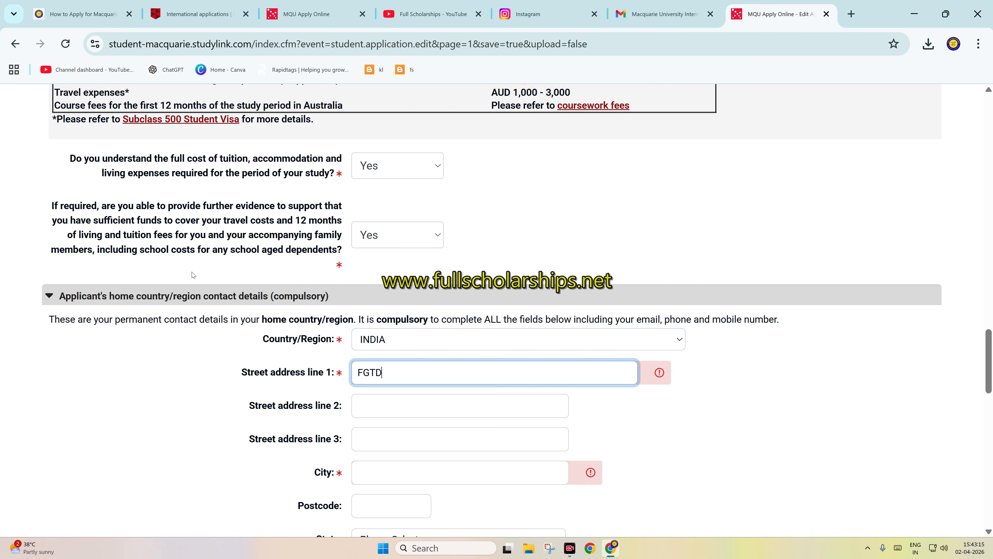
click(449, 477)
text(JHG)
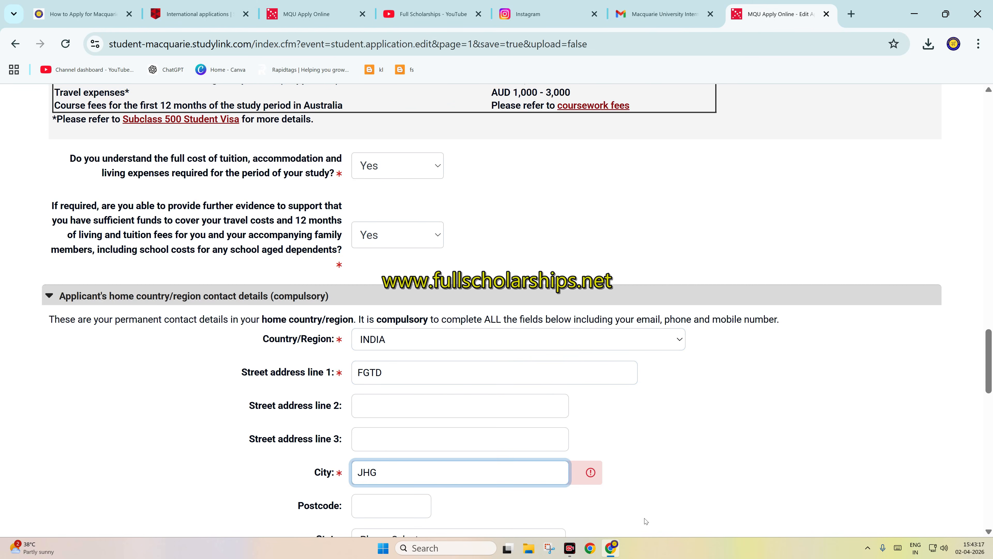
Step: Mark the current address as the same as the home country address and fill in the applicant's mobile number
scroll(645, 522, down, 5)
click(356, 322)
scroll(430, 297, down, 5)
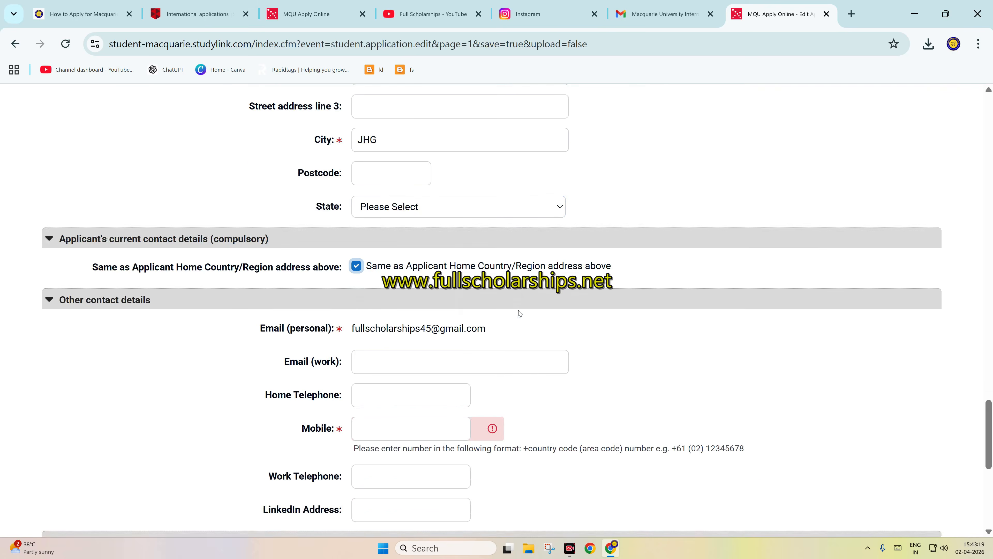
click(423, 279)
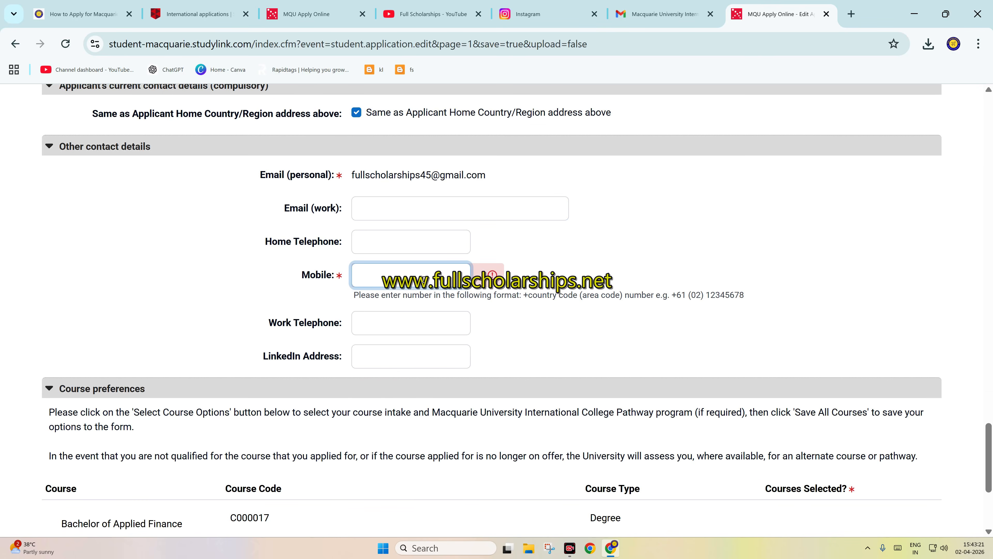
text(19999999999)
Step: Save the first page of the application and continue to page 2, Previous academic qualifications
scroll(428, 304, down, 5)
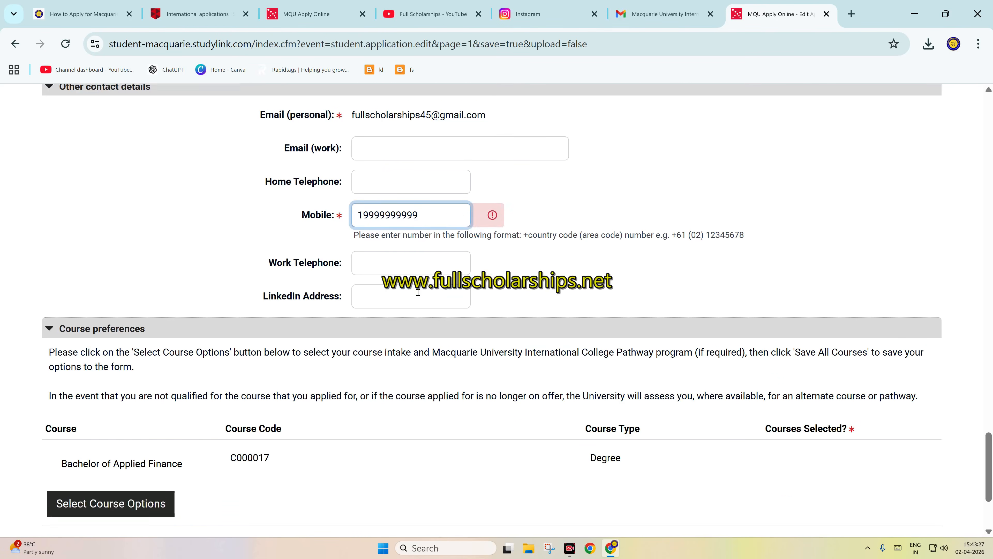
click(869, 445)
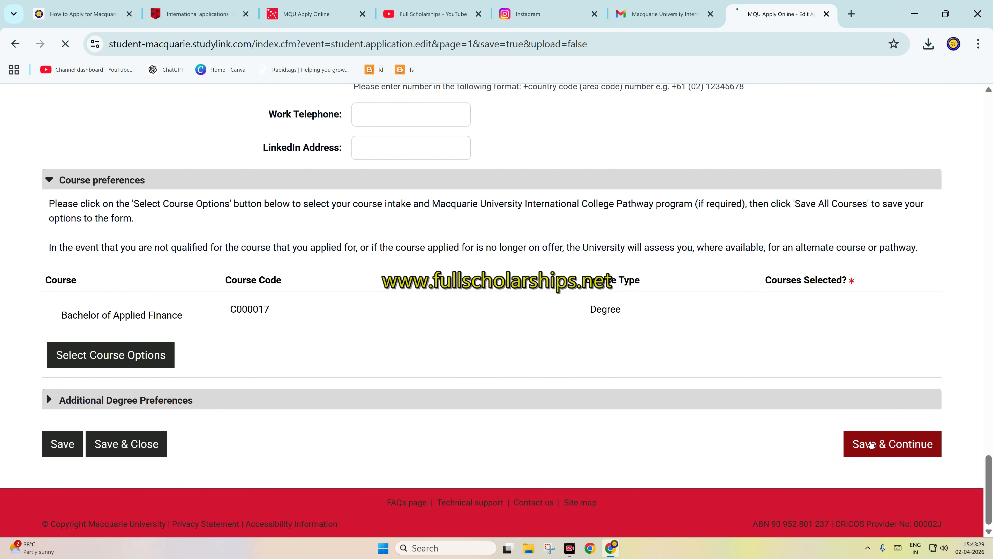
scroll(640, 199, up, 20)
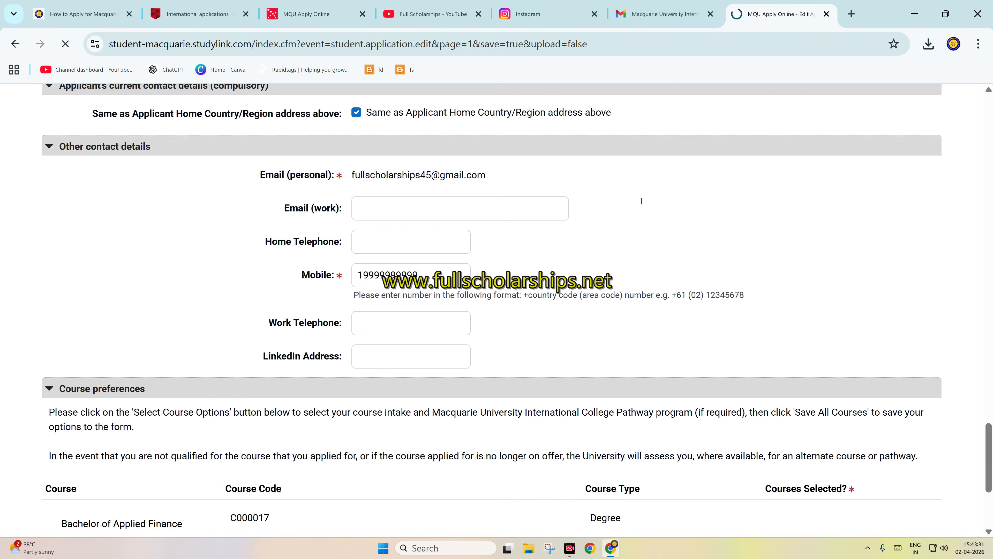
scroll(543, 191, up, 20)
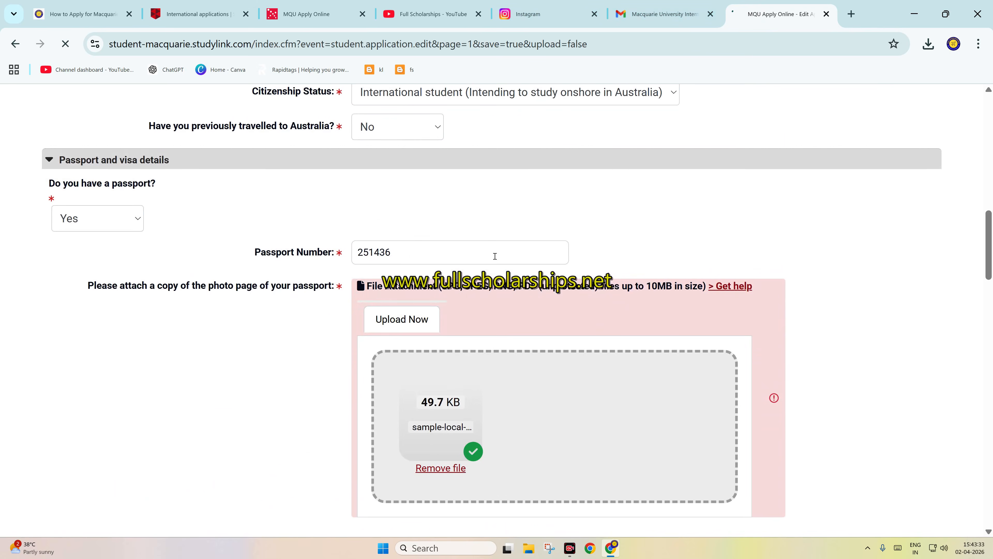
scroll(485, 243, up, 4)
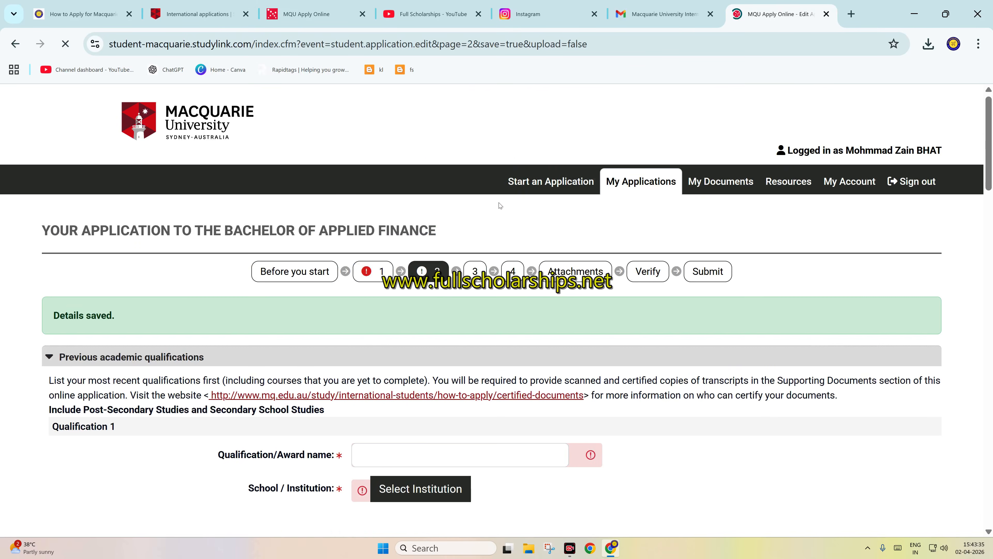
Step: Enter HSS as the name of Qualification 1 and set the country in its institution lookup to India
scroll(388, 271, down, 5)
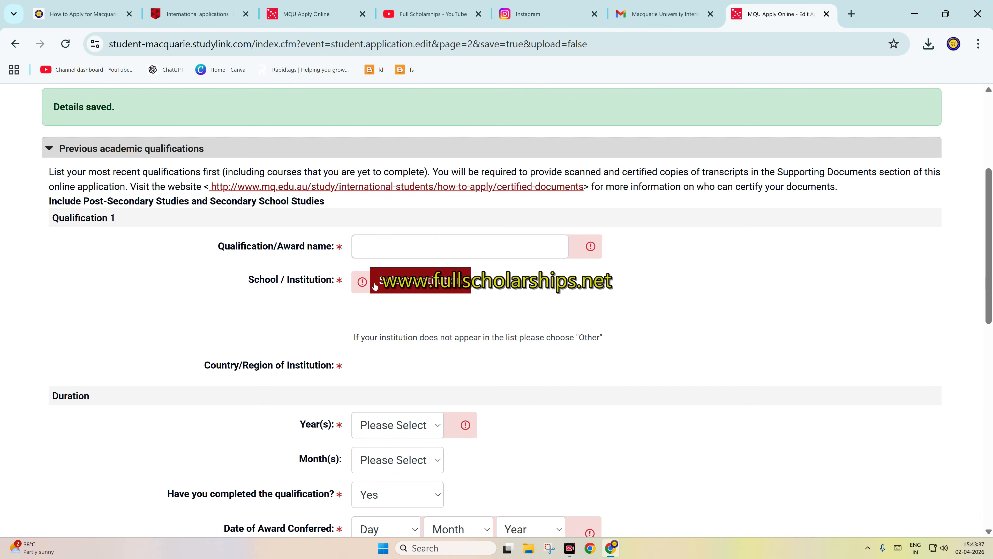
click(373, 250)
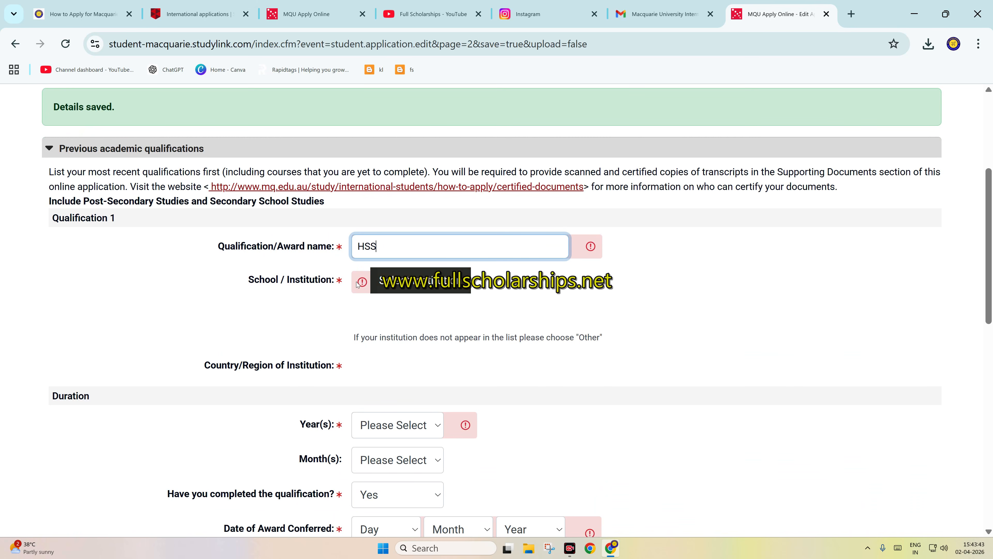
click(366, 282)
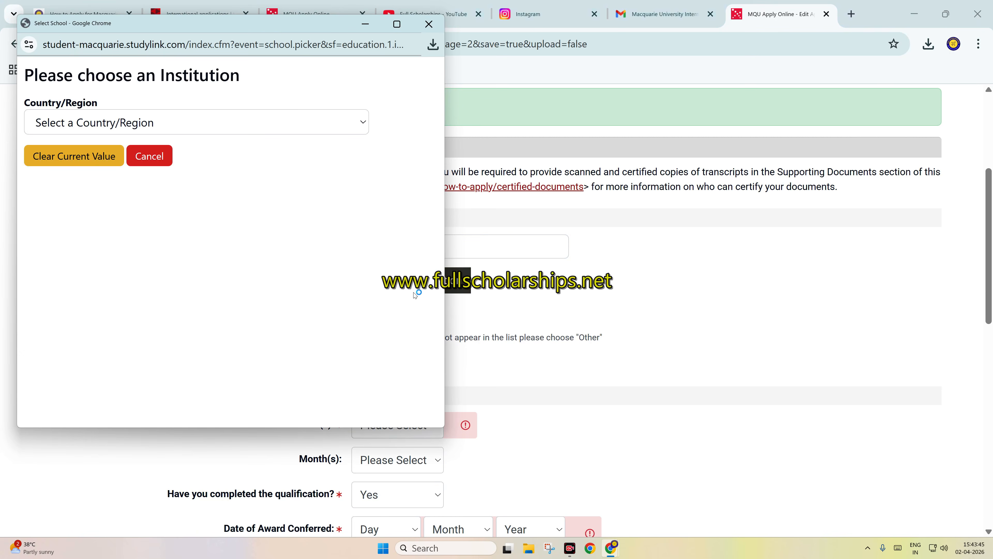
click(195, 122)
text(in)
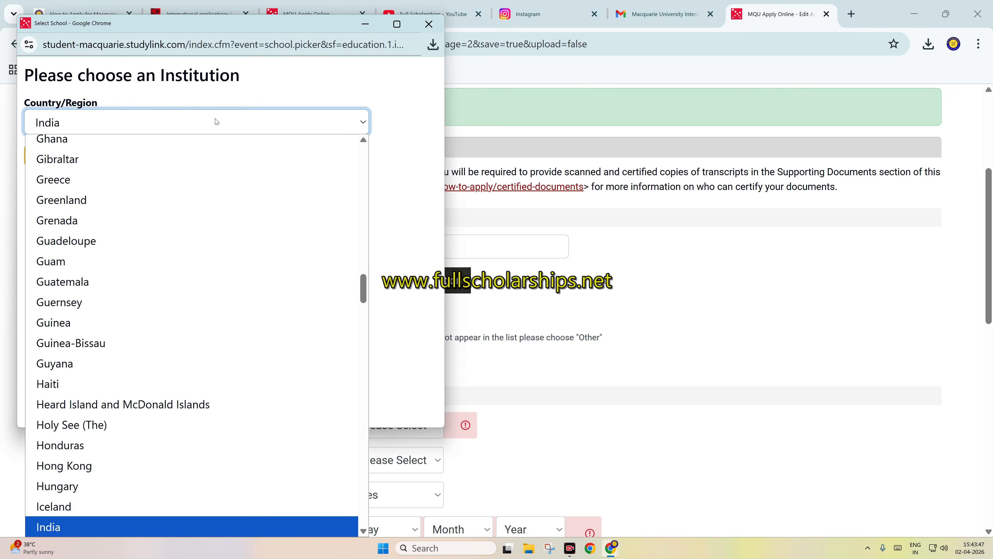
key(Return)
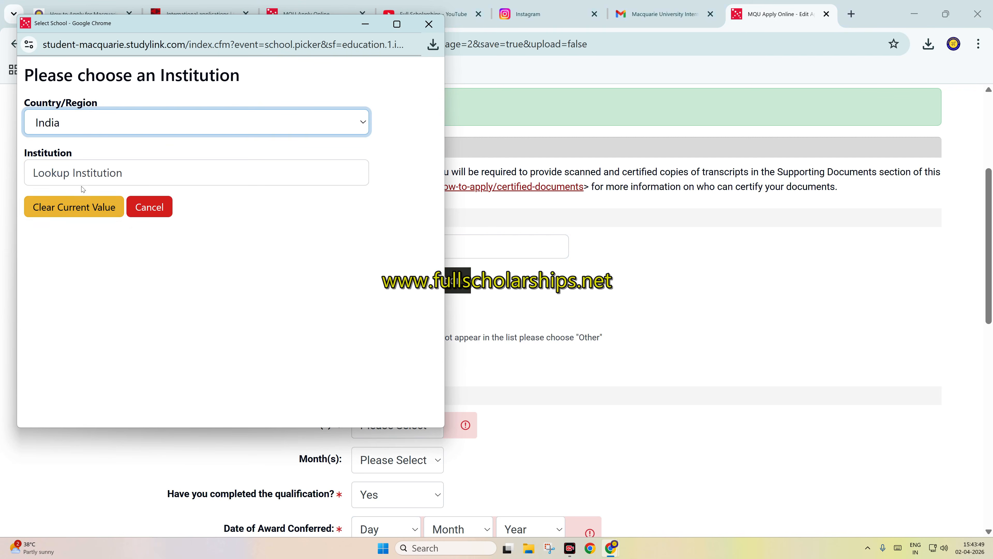
Step: Look up ABC as the institution, choose Other, and specify JHGF as the institution name
click(98, 177)
text(ABC)
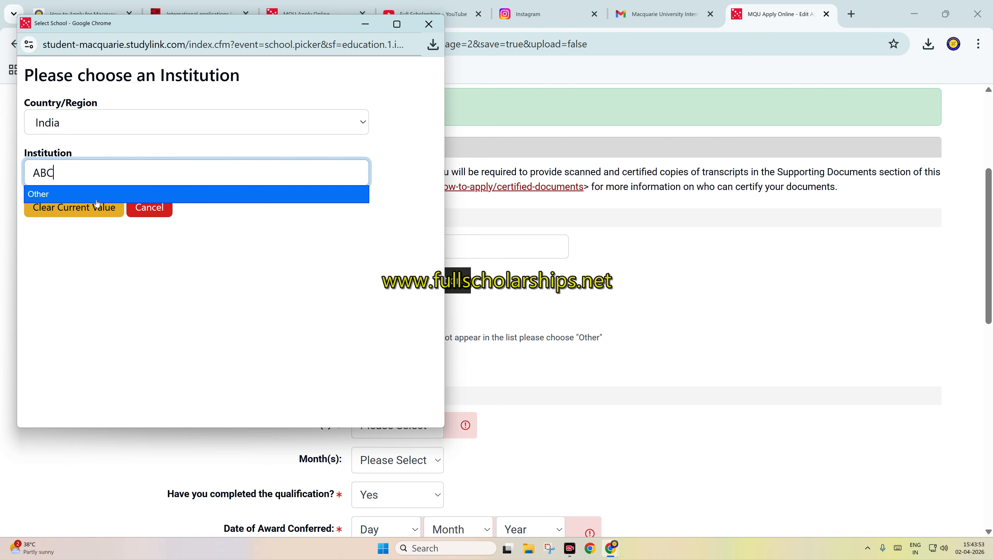
click(91, 197)
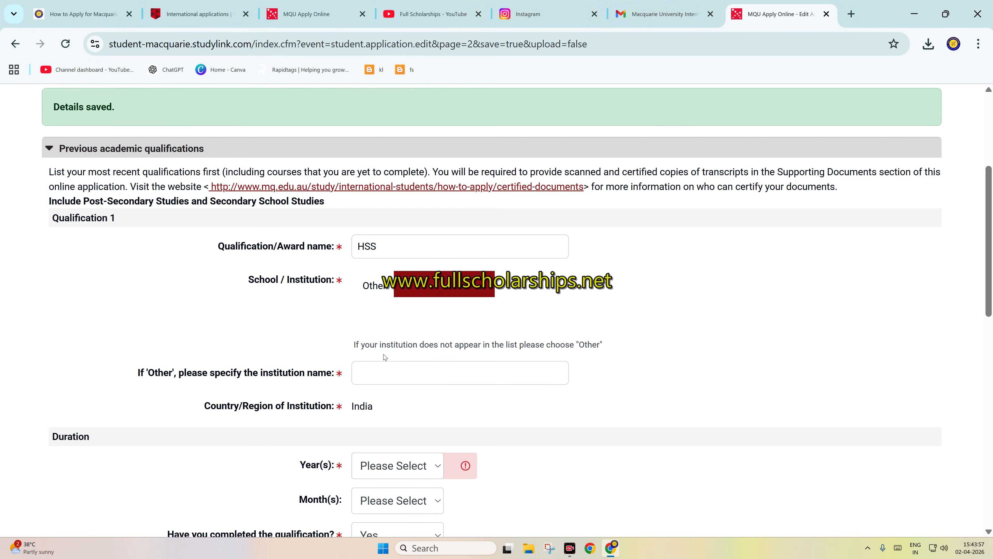
click(391, 372)
text(JHGF)
Step: Set the duration of Qualification 1 to 4 years and 0 months, and keep Yes for having completed it
scroll(394, 399, down, 3)
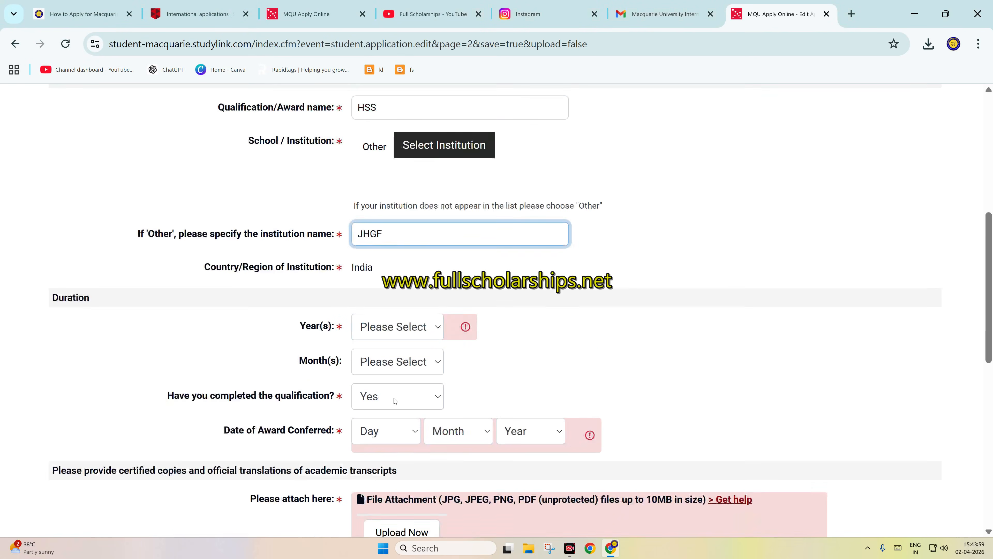
click(396, 327)
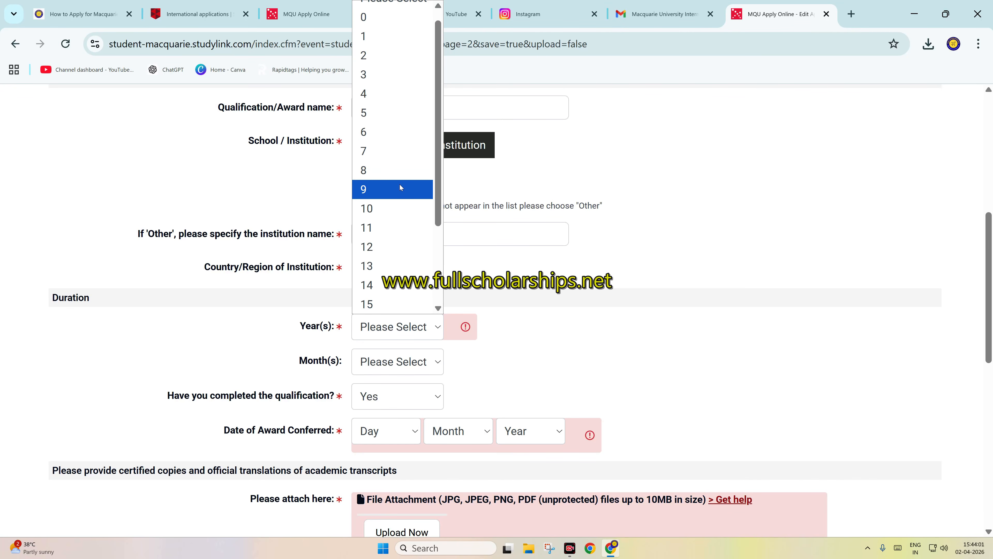
click(377, 96)
click(385, 360)
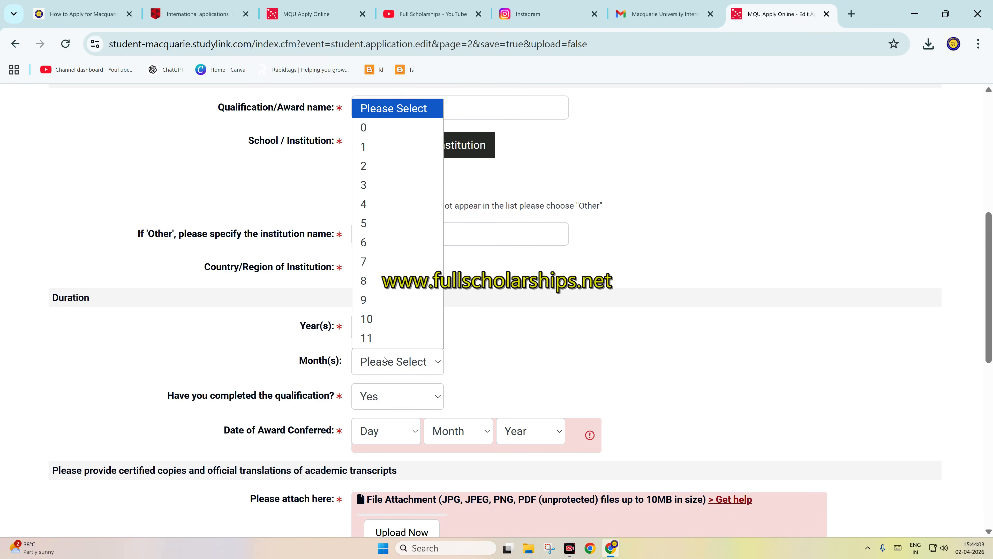
click(375, 146)
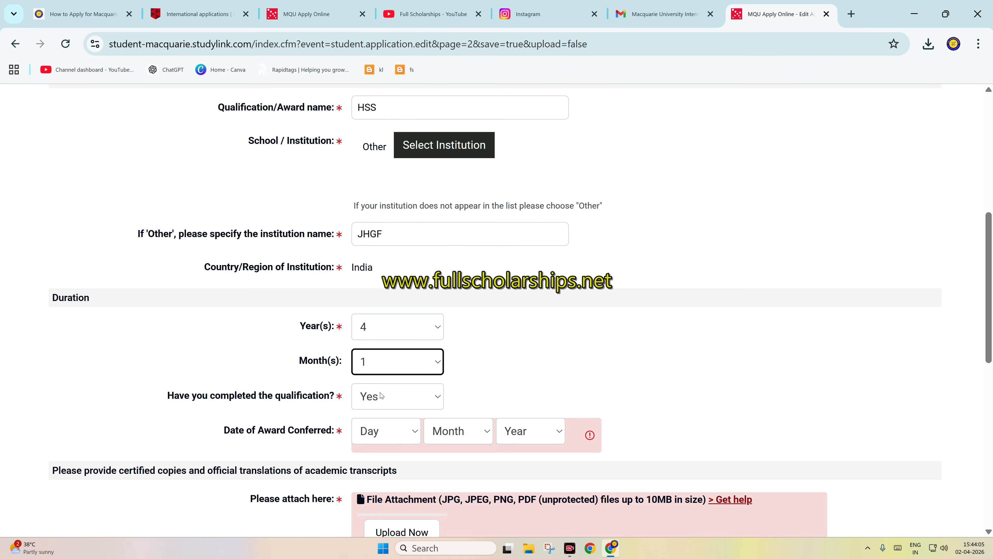
click(394, 361)
click(395, 126)
click(381, 399)
click(372, 437)
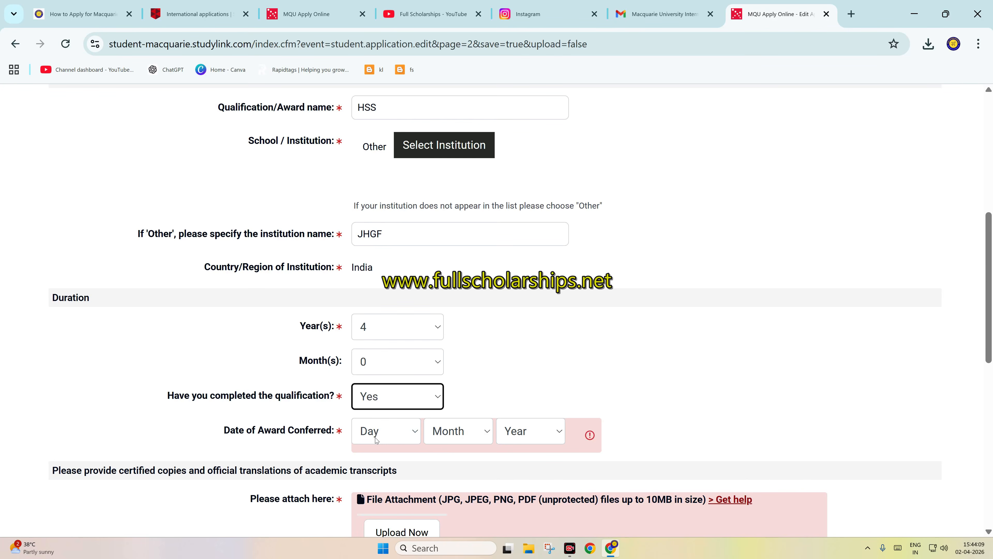
Step: Set the Date of Award Conferred for Qualification 1 to 01 Dec 2024
click(377, 432)
click(395, 63)
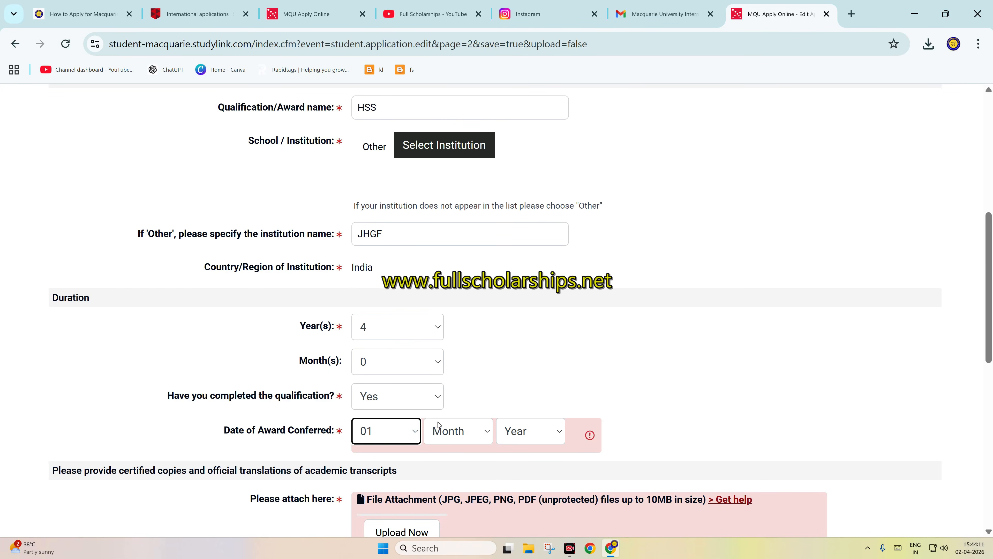
click(454, 431)
click(446, 408)
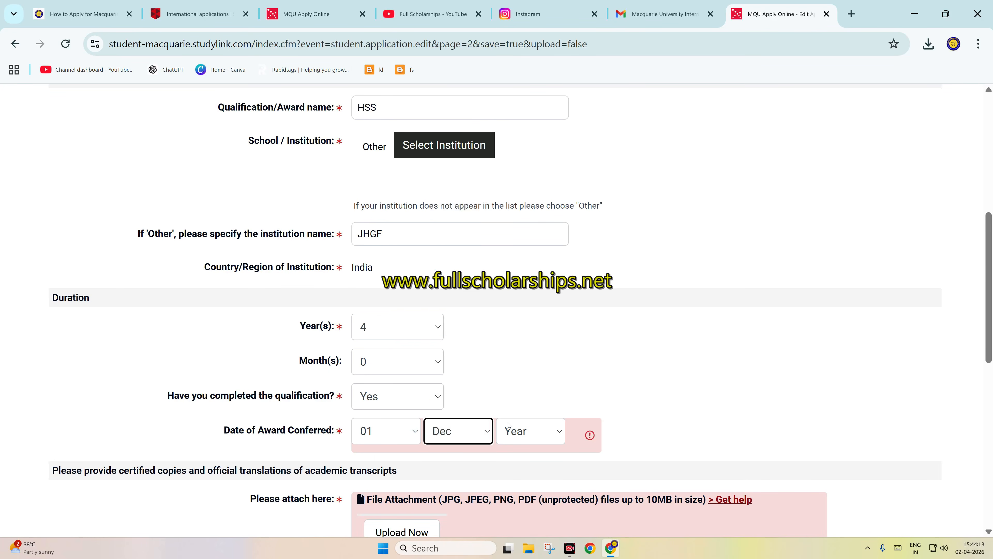
click(529, 434)
scroll(522, 255, down, 10)
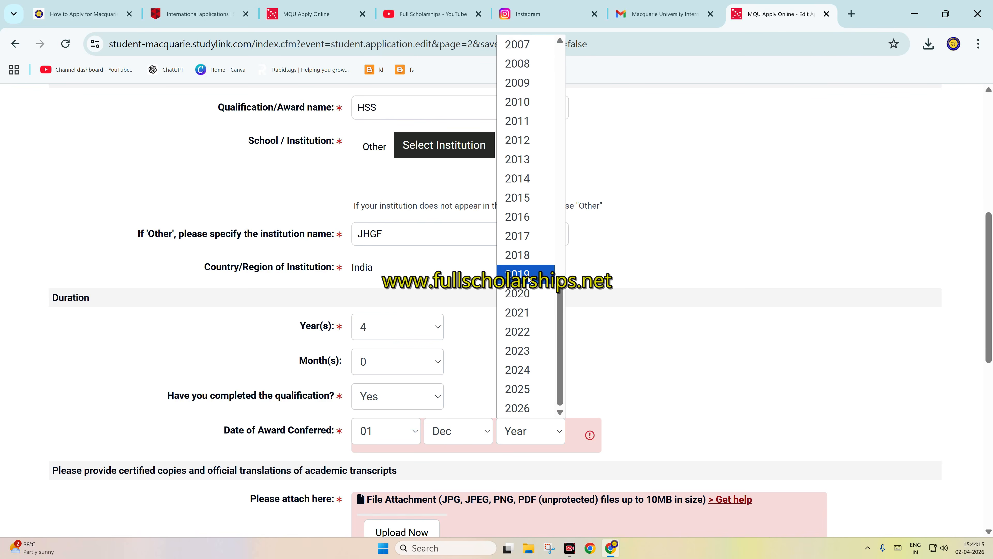
click(523, 374)
scroll(384, 417, down, 5)
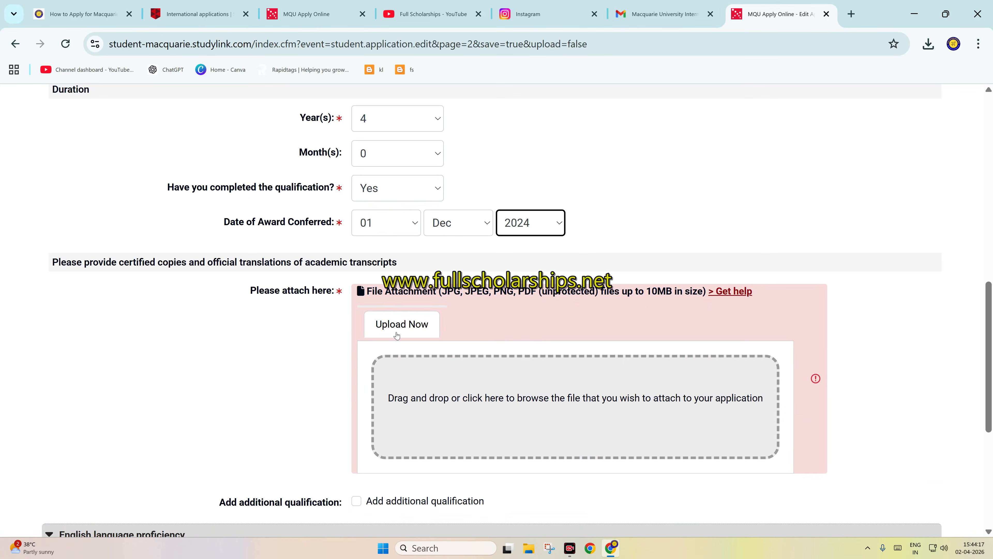
Step: Attach sample-local-pdf.pdf as the academic transcript for Qualification 1
click(398, 329)
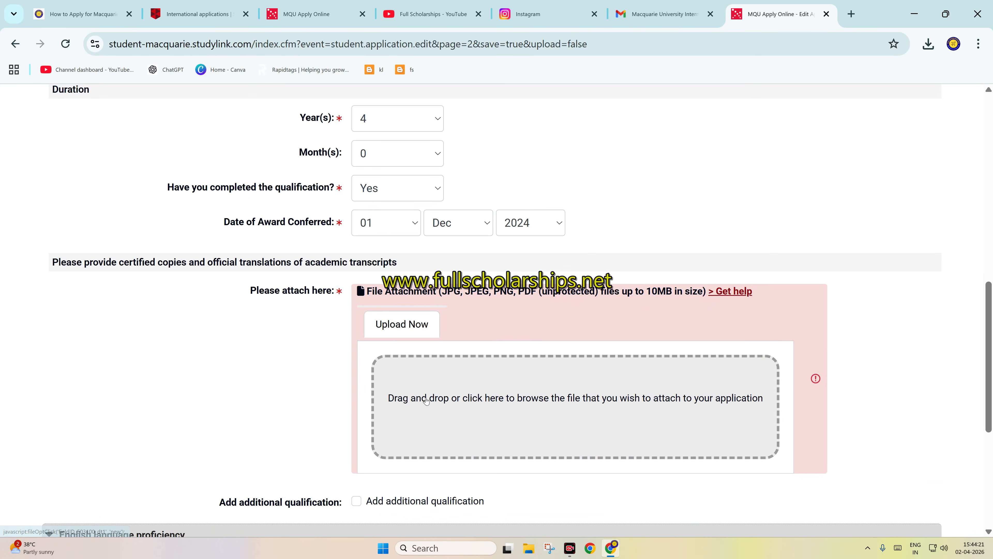
click(426, 387)
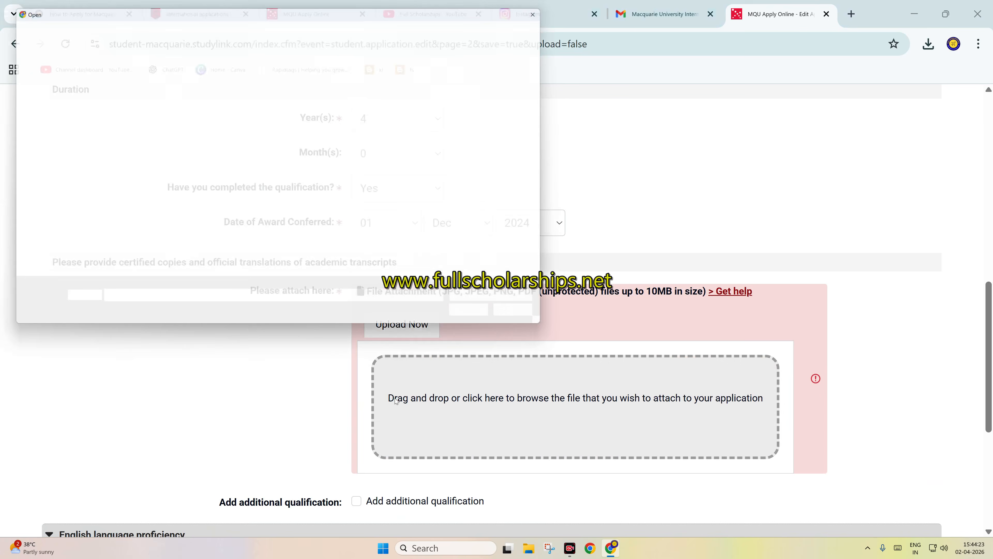
text(SAMPL)
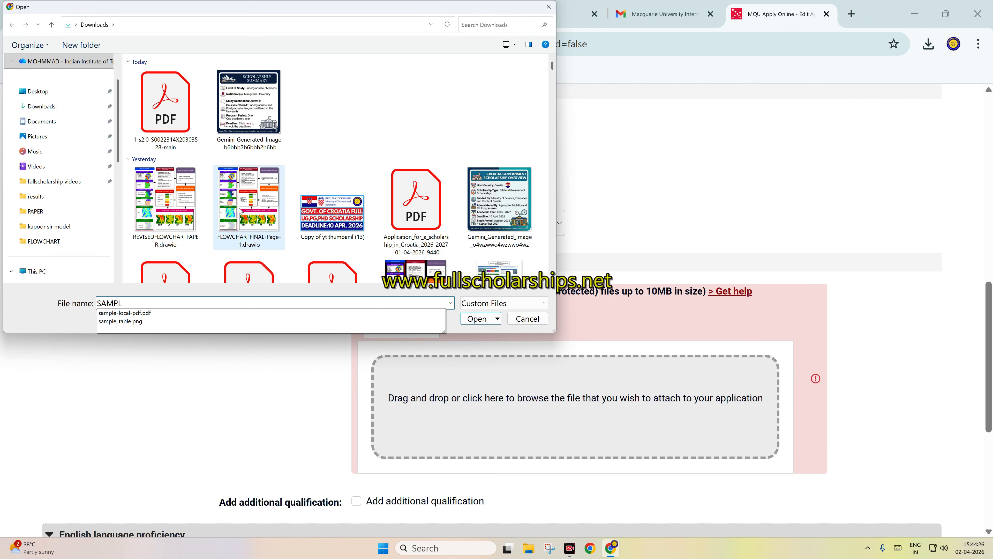
key(Down)
key(Return)
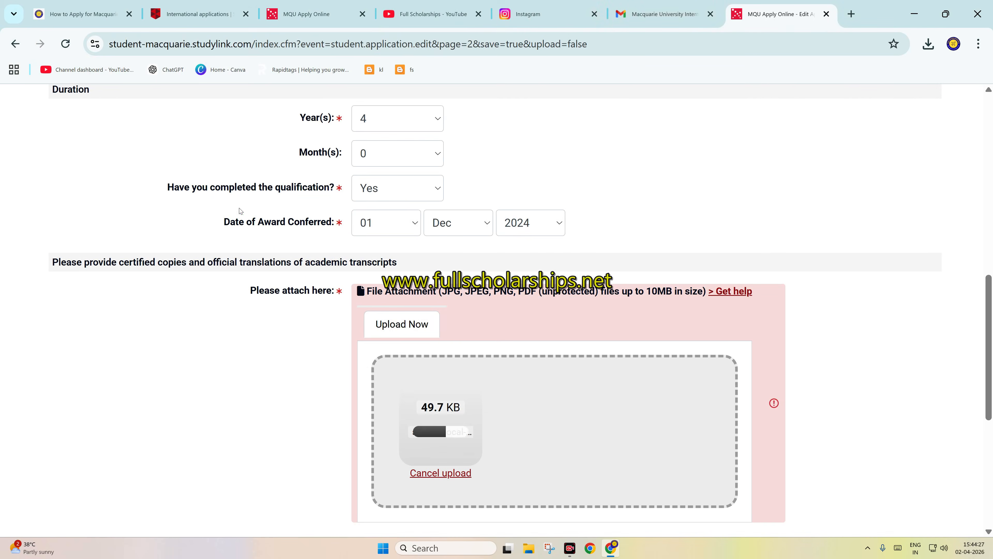
Step: Answer Yes to English as first language and No to packaging an English language program, and save page 2 to continue to page 3
scroll(348, 229, down, 3)
scroll(337, 319, down, 3)
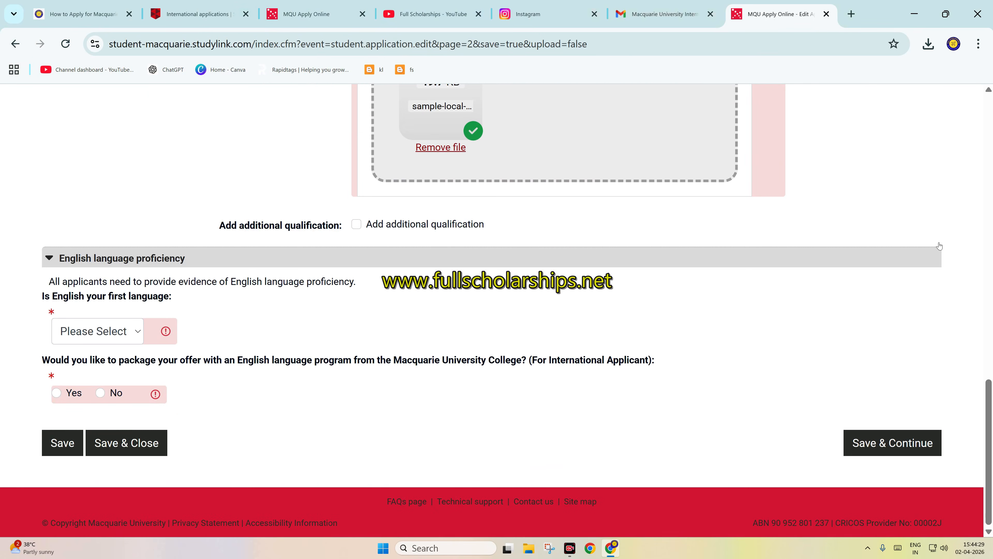
click(123, 342)
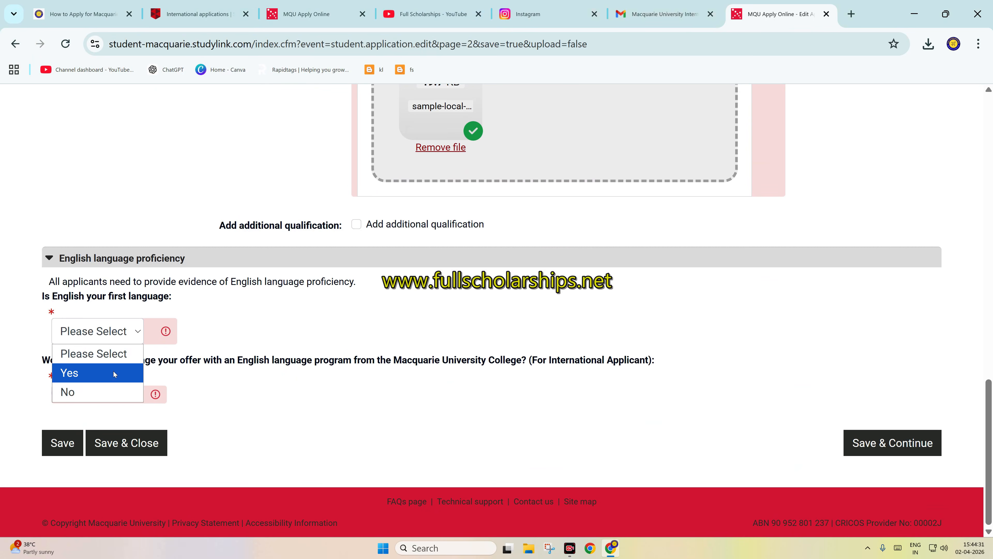
click(114, 371)
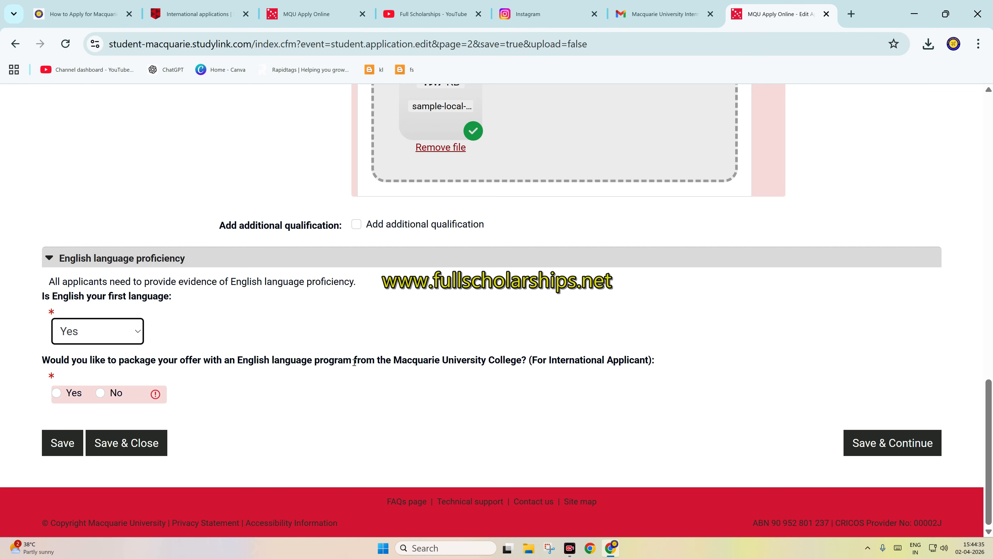
click(100, 393)
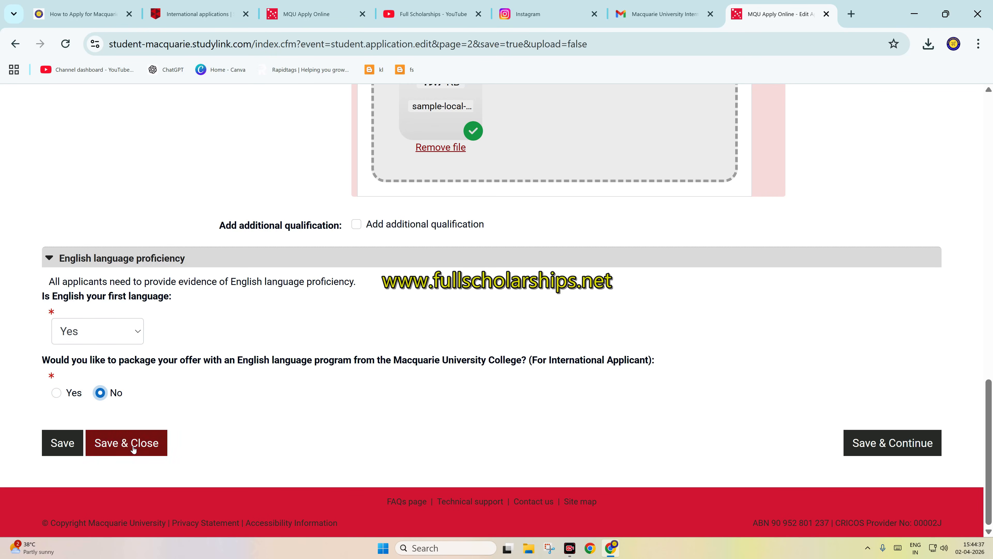
click(881, 453)
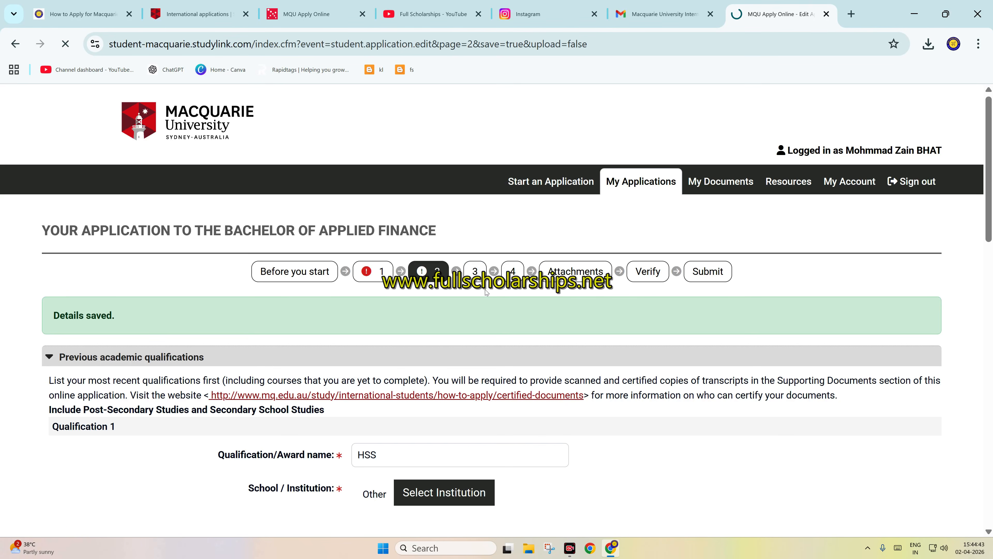
click(465, 271)
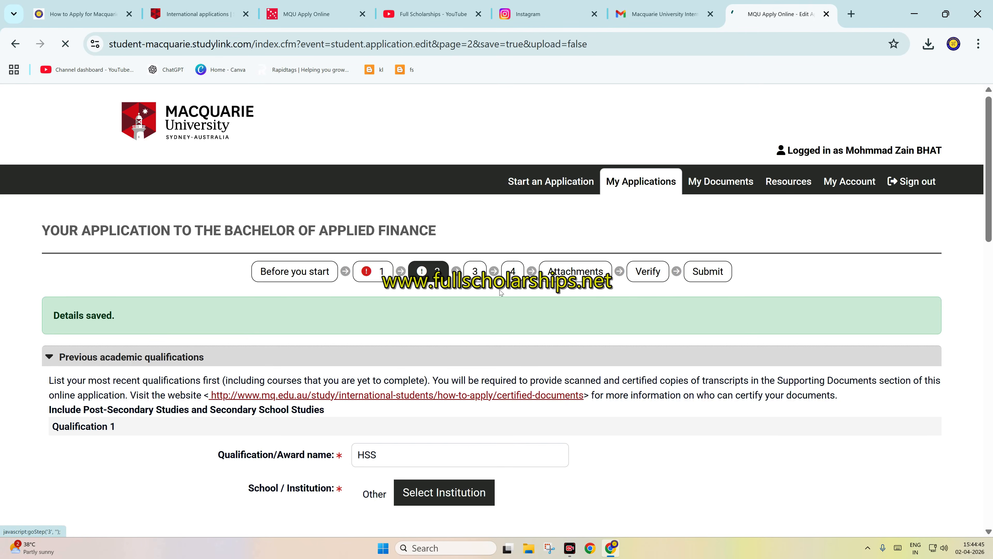
Step: Expand the Sponsorship section and answer No to being sponsored by a government or organisation
scroll(487, 287, down, 3)
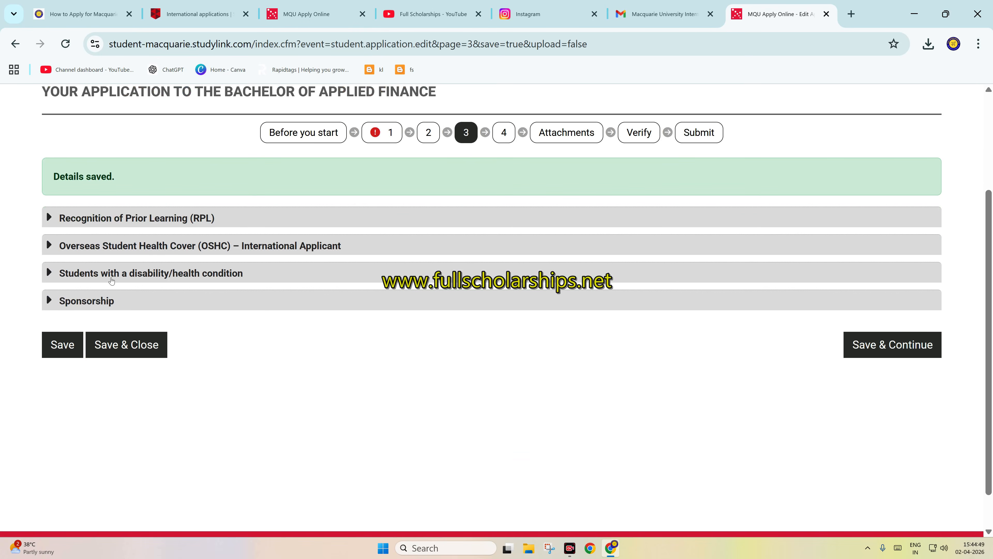
click(75, 300)
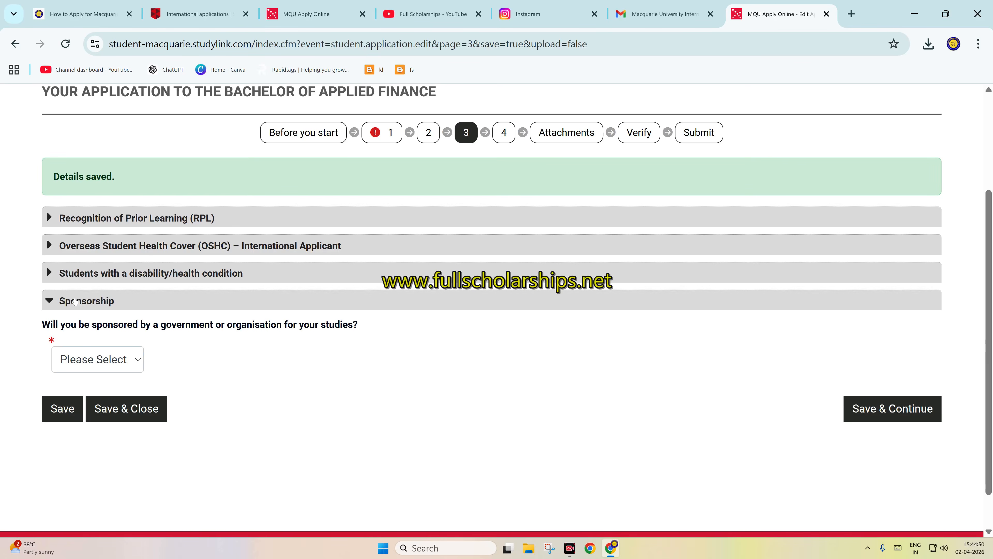
click(96, 360)
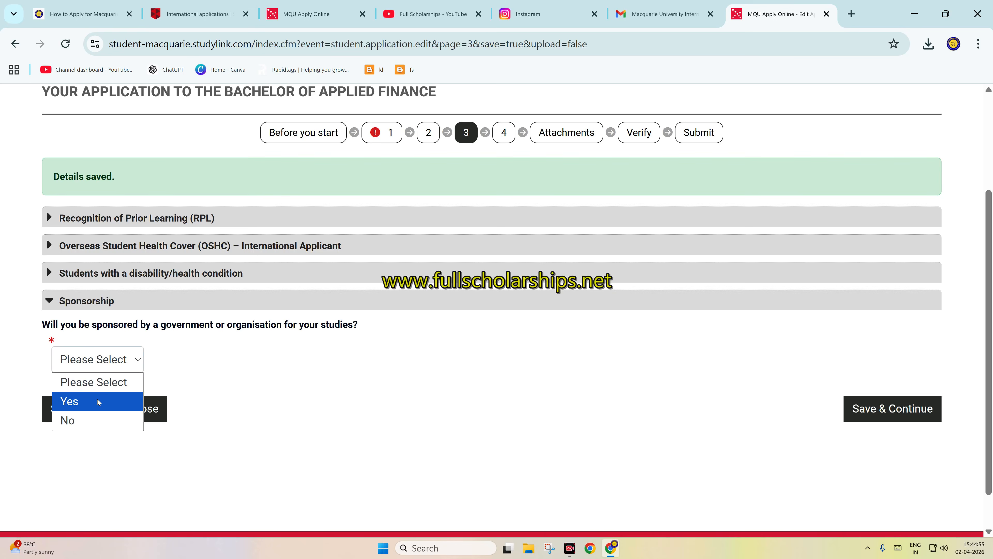
click(94, 415)
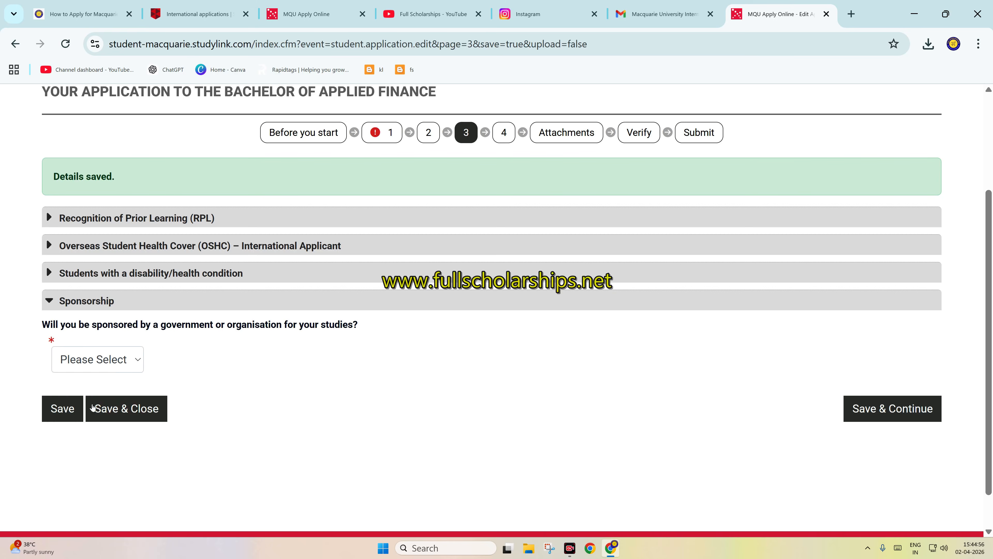
Step: Expand the disability, Overseas Student Health Cover and Recognition of Prior Learning sections, and answer No to seeking recognition of prior learning
click(96, 278)
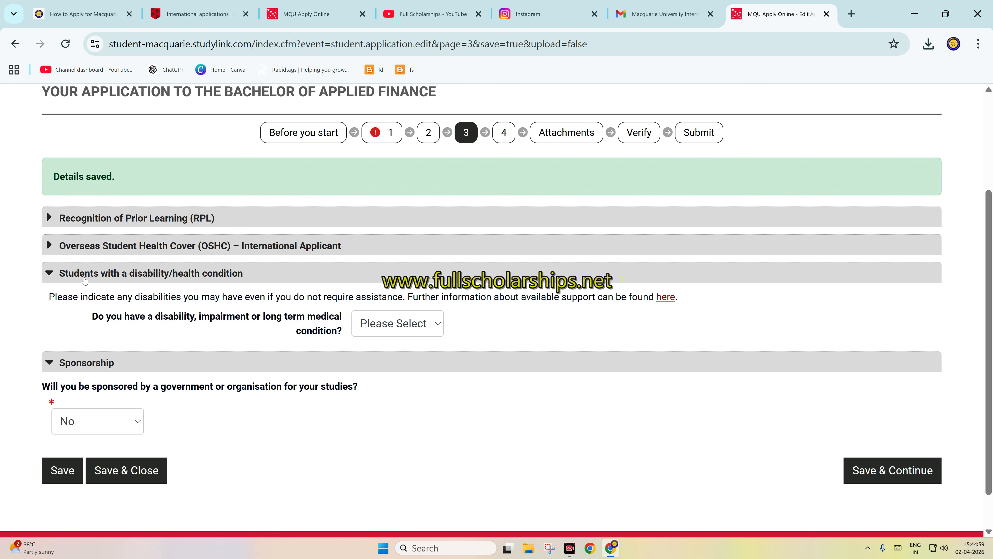
click(82, 243)
scroll(92, 258, down, 3)
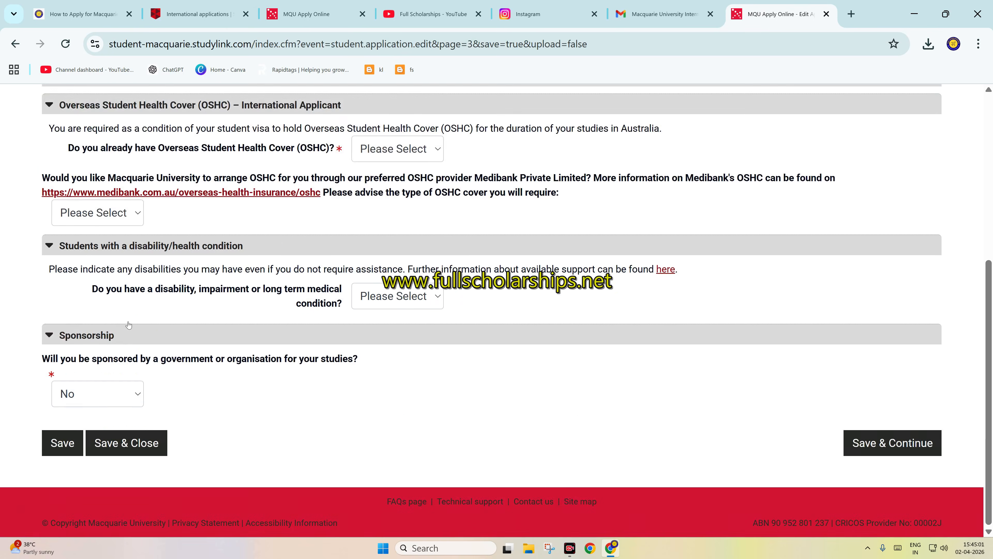
scroll(91, 243, up, 3)
click(89, 216)
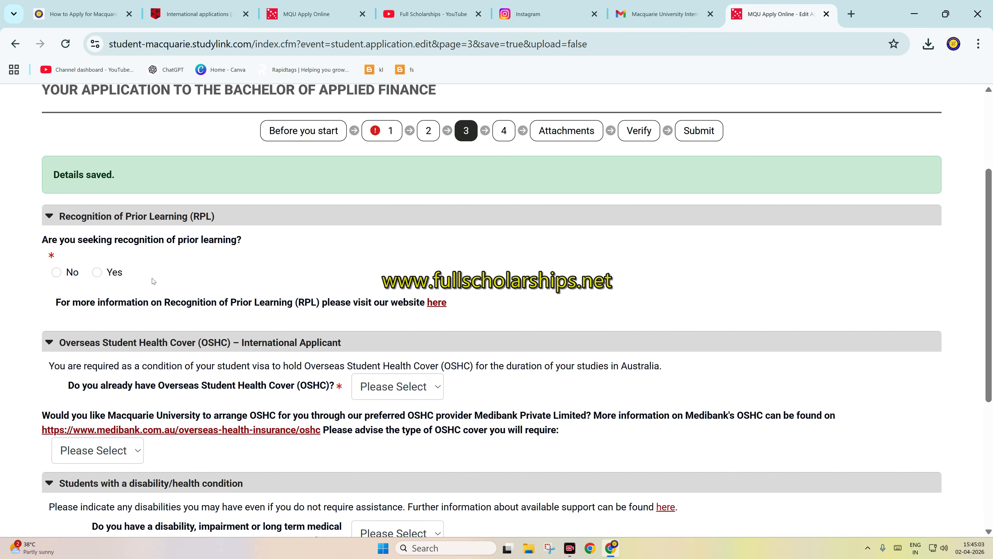
click(97, 272)
key(Left)
Step: Answer No to already having Overseas Student Health Cover and choose Single as the required OSHC cover type
scroll(778, 475, down, 2)
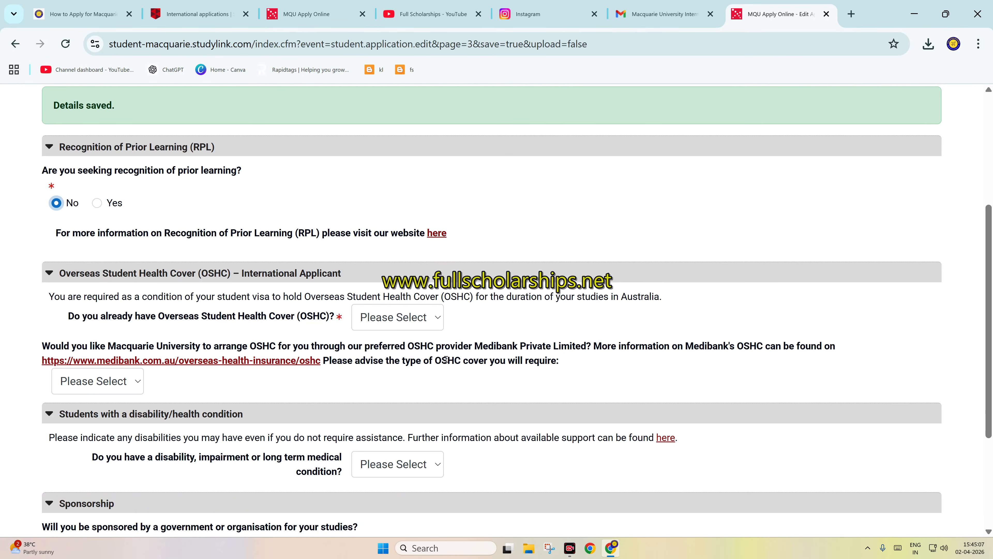
click(379, 323)
click(382, 363)
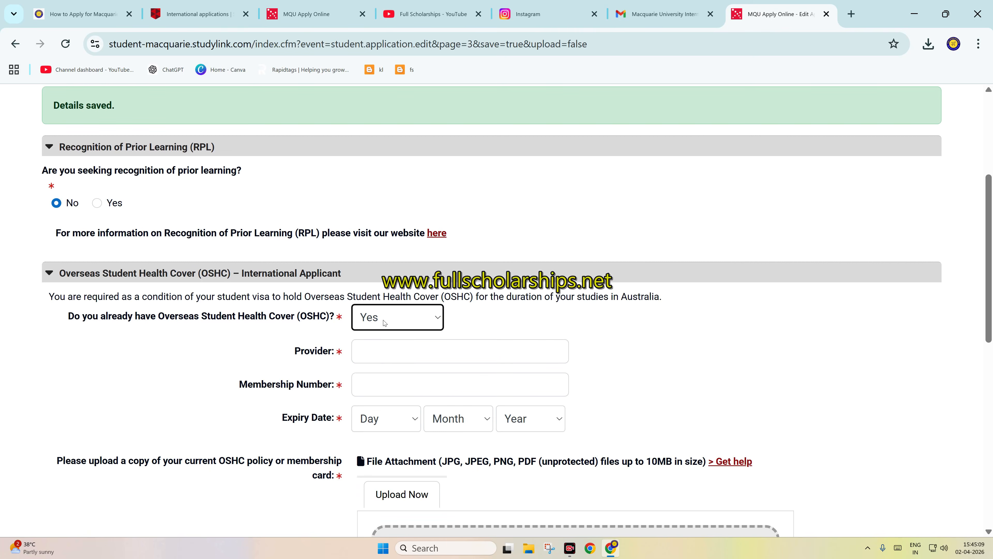
click(368, 317)
click(357, 376)
scroll(352, 352, down, 5)
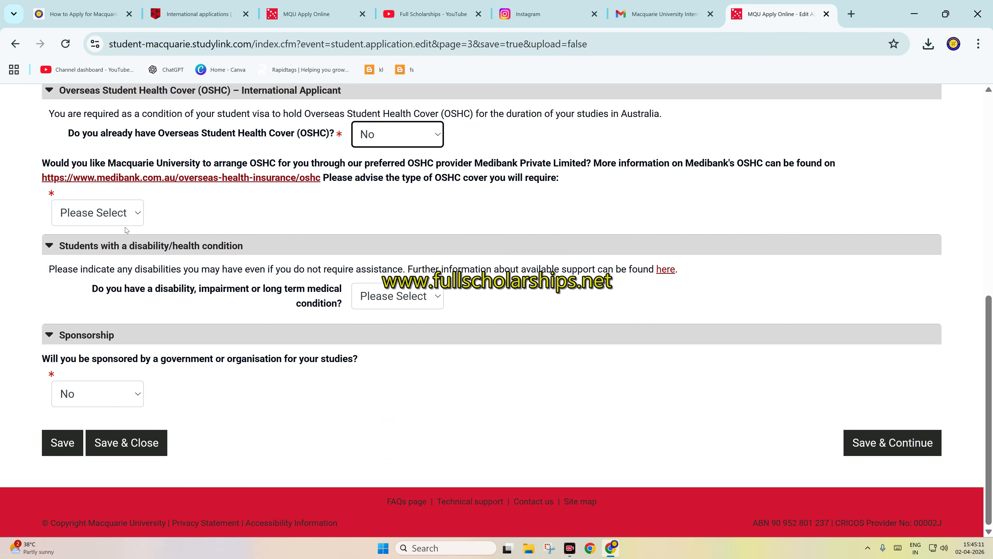
click(121, 220)
click(113, 262)
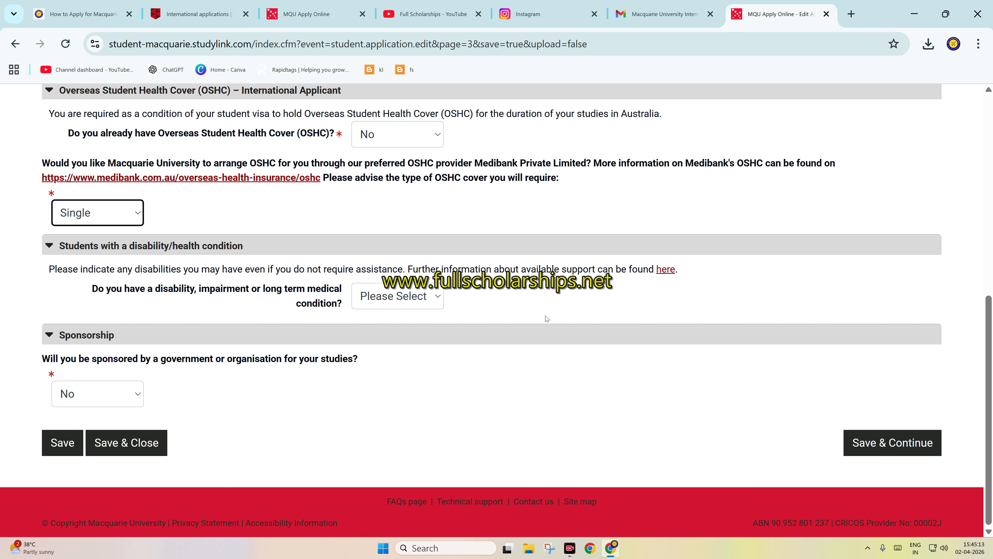
Step: Save page 3 and save page 4 without filling it in, continuing to the Attachments page
click(904, 444)
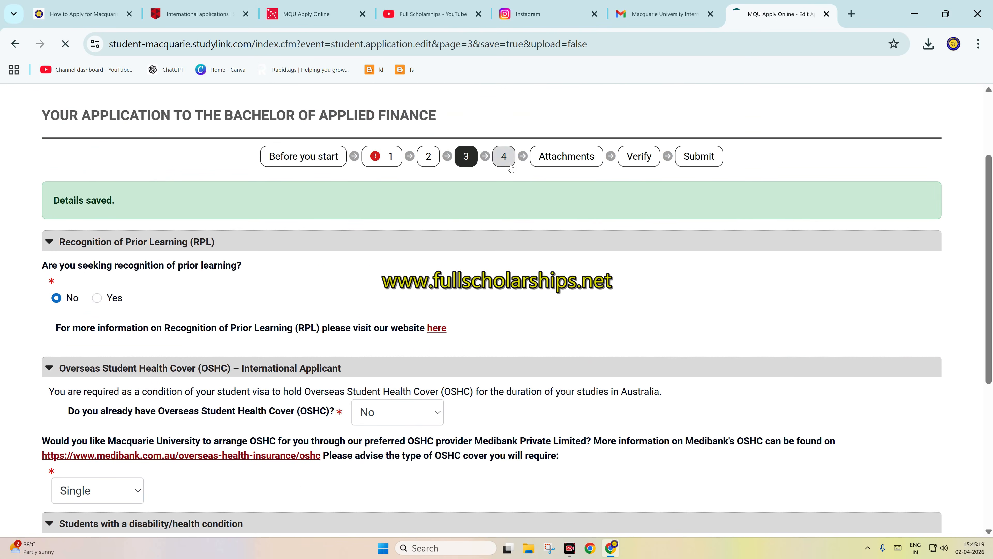
click(515, 153)
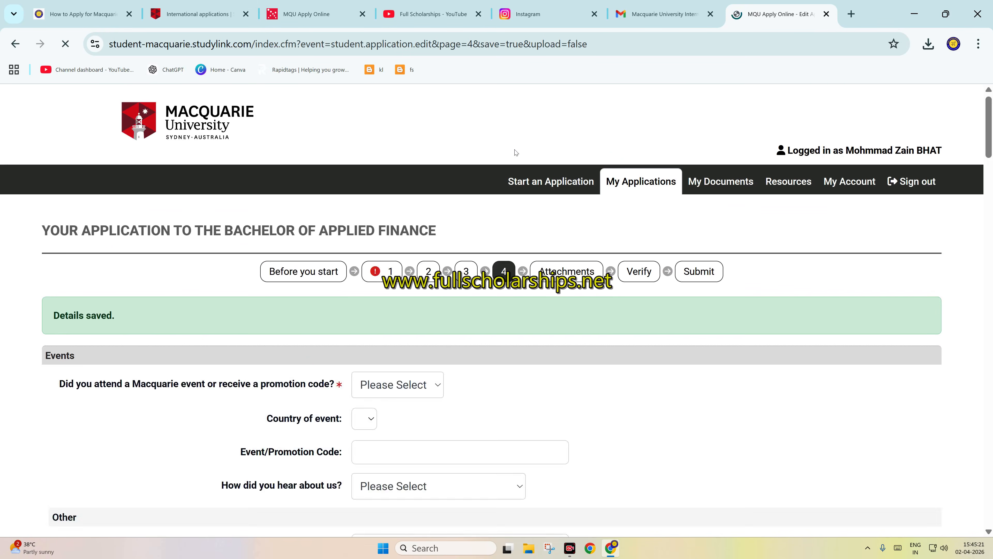
scroll(67, 279, down, 3)
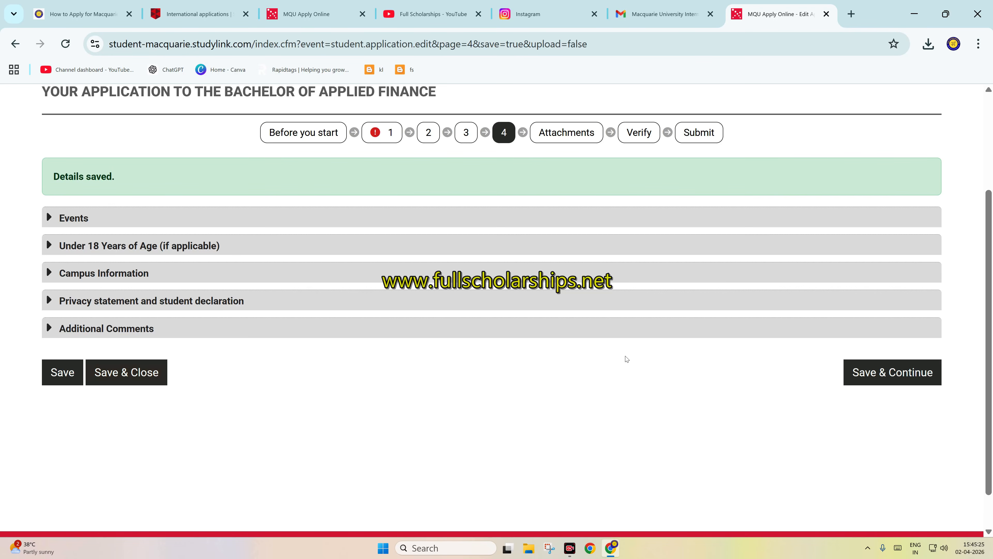
click(892, 378)
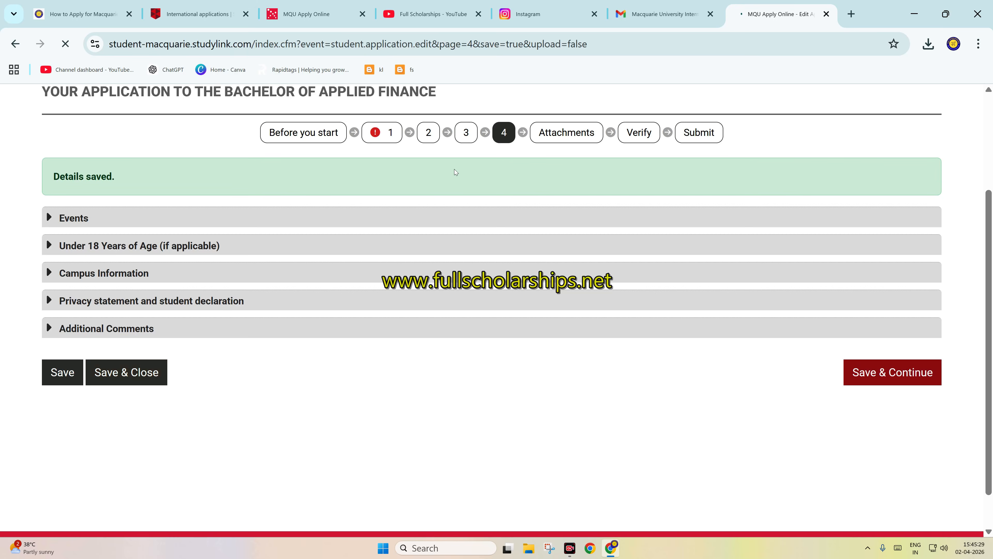
click(584, 131)
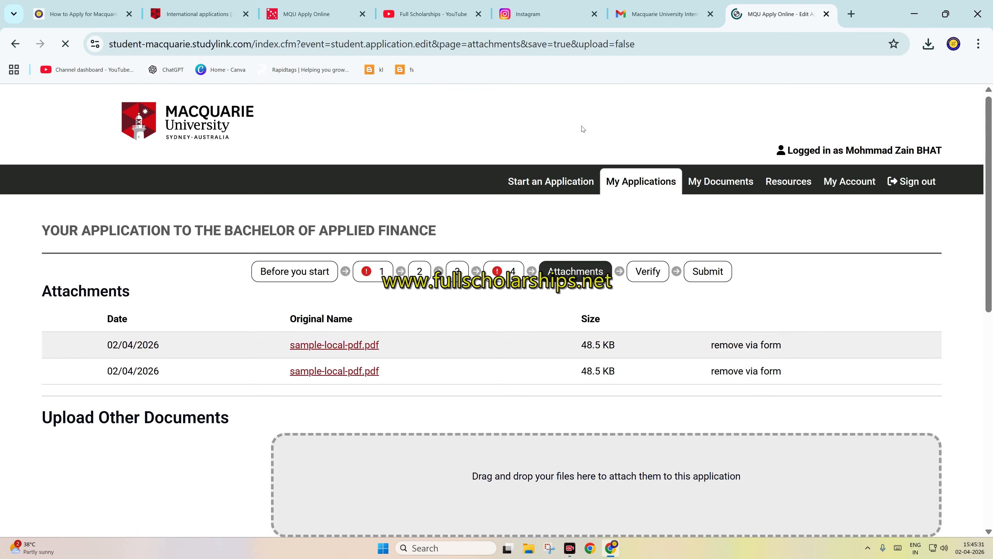
Step: Return to page 4 and answer No to attending a Macquarie event or receiving a promotion code
click(498, 271)
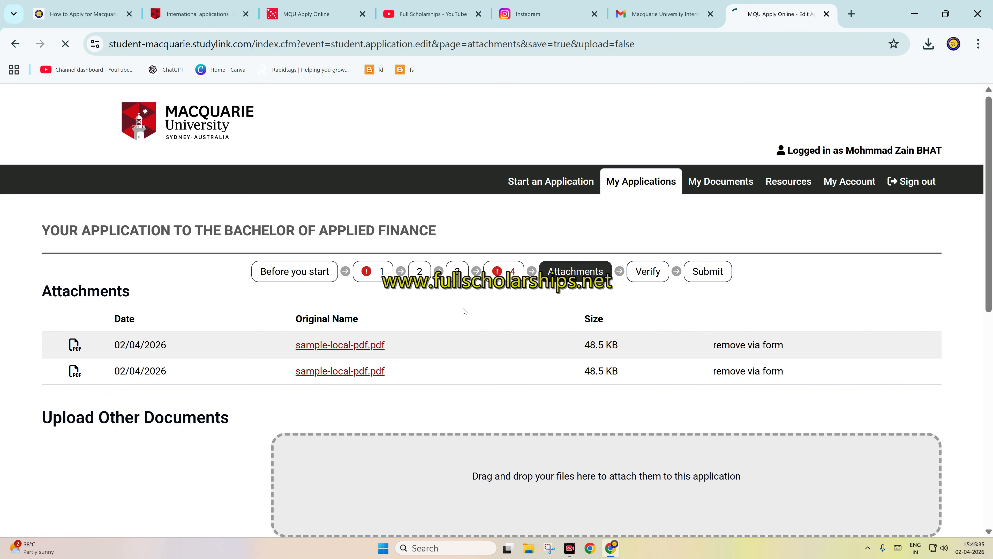
scroll(297, 336, down, 2)
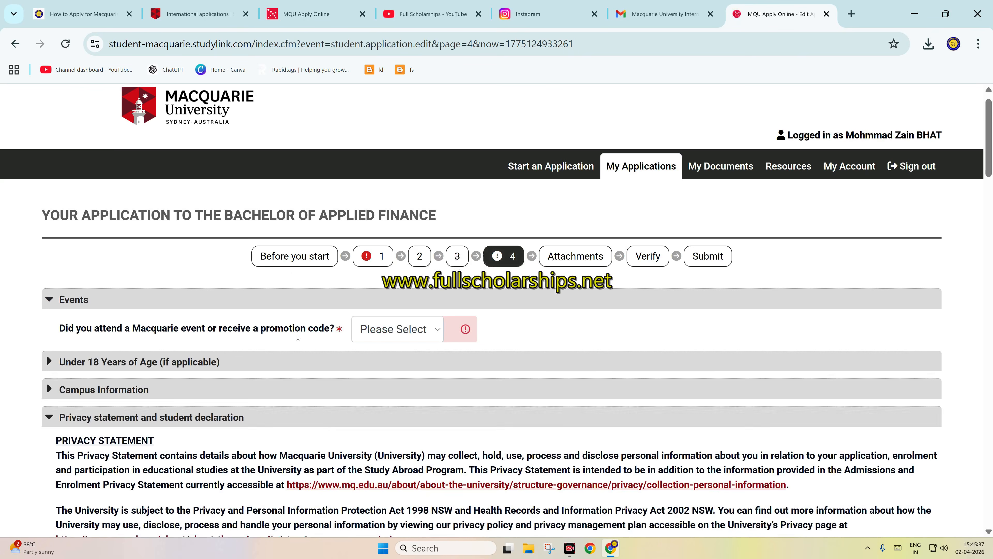
click(393, 206)
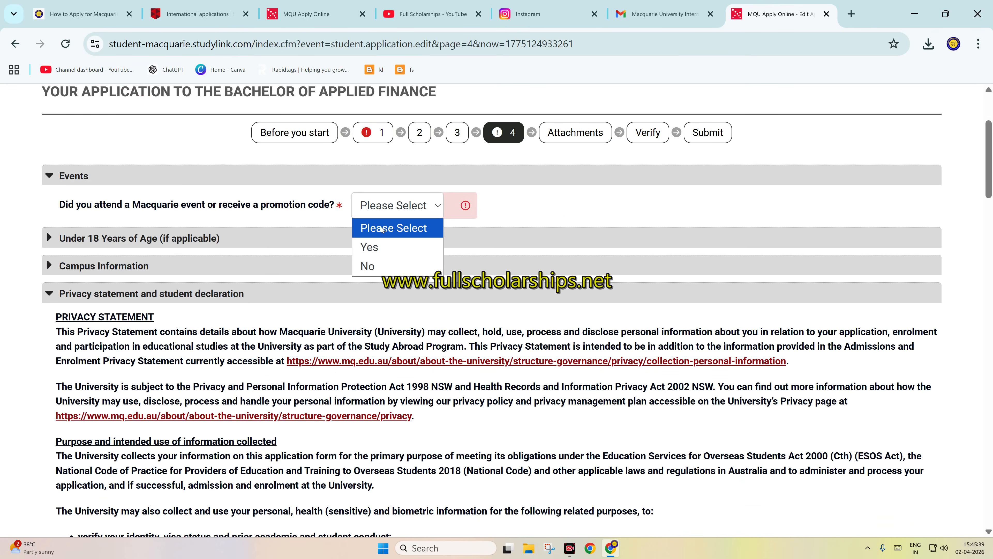
click(375, 266)
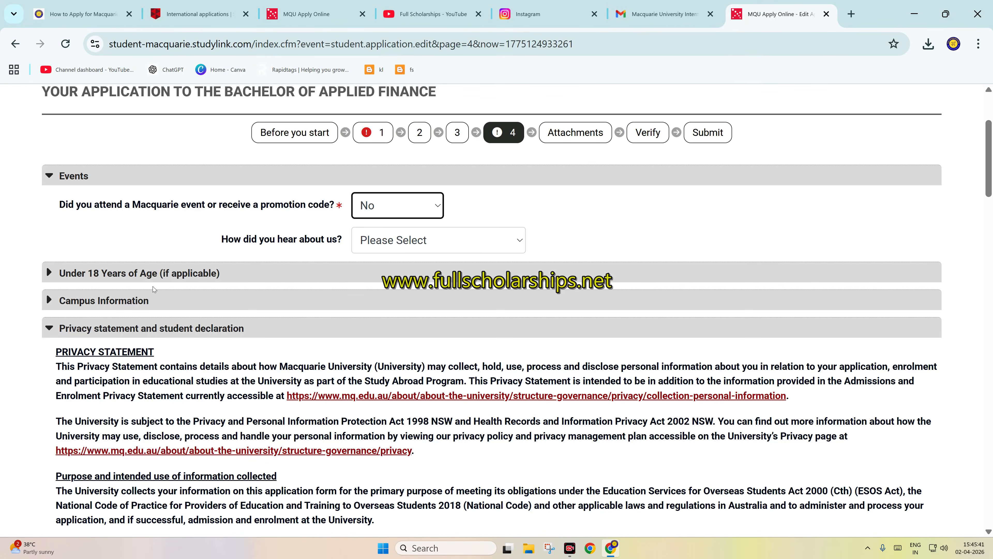
click(148, 274)
click(148, 274)
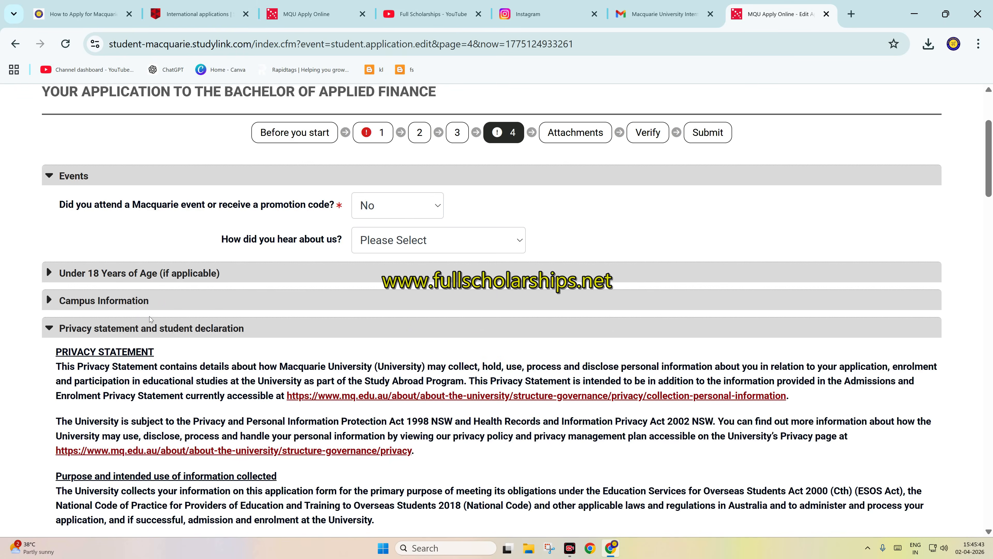
click(137, 305)
click(138, 304)
Step: Agree to the student declaration, enter the applicant's full name, and save page 4 to continue
scroll(131, 329, down, 20)
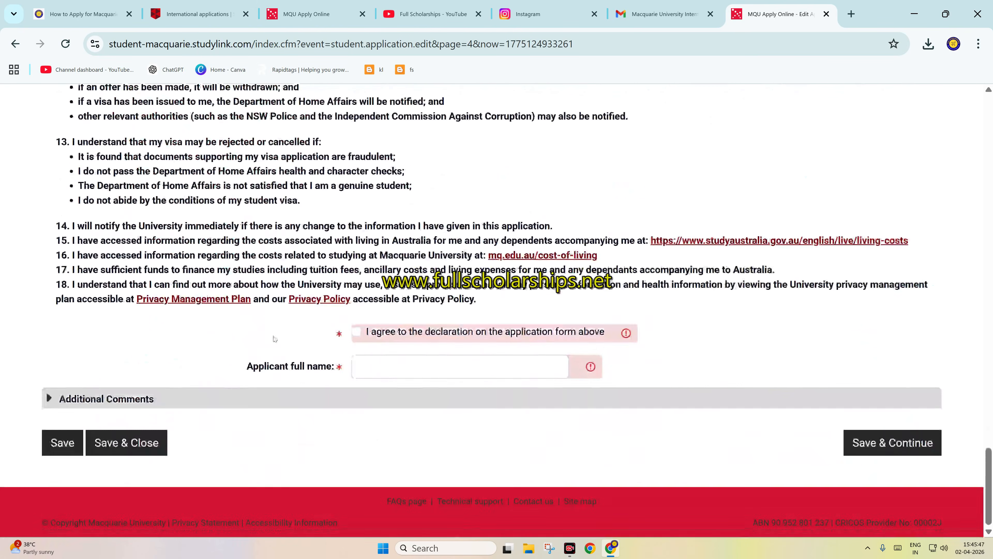
click(357, 332)
click(388, 359)
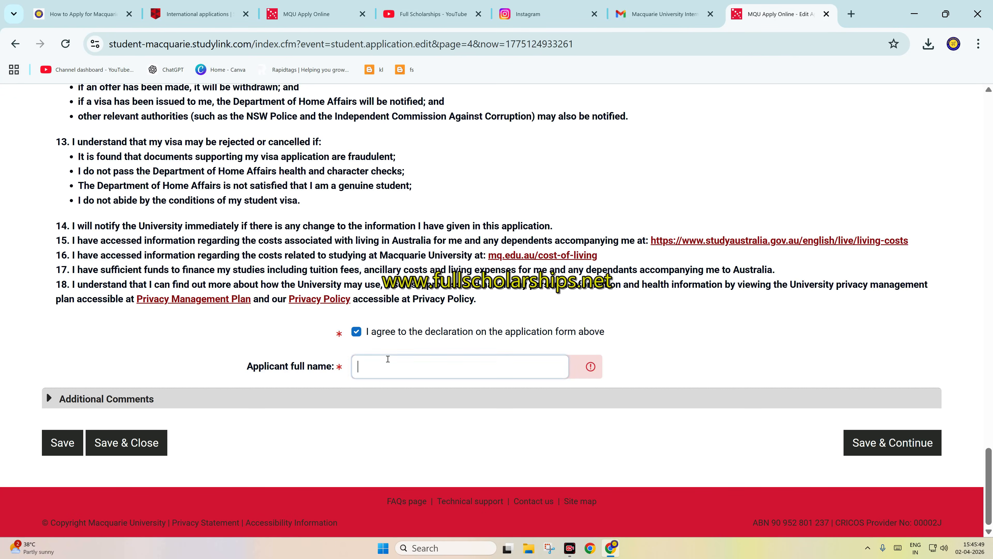
text(GFD)
click(847, 434)
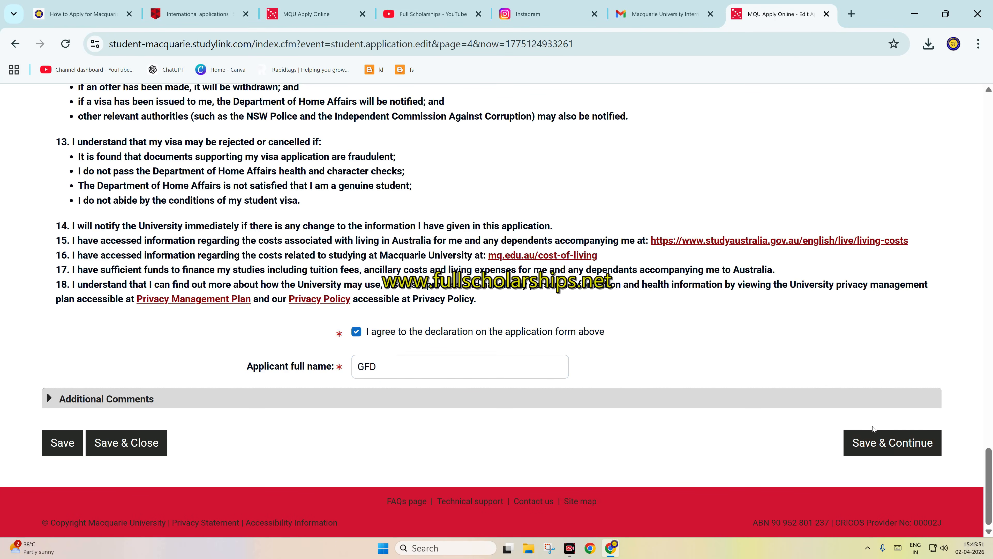
scroll(731, 219, up, 15)
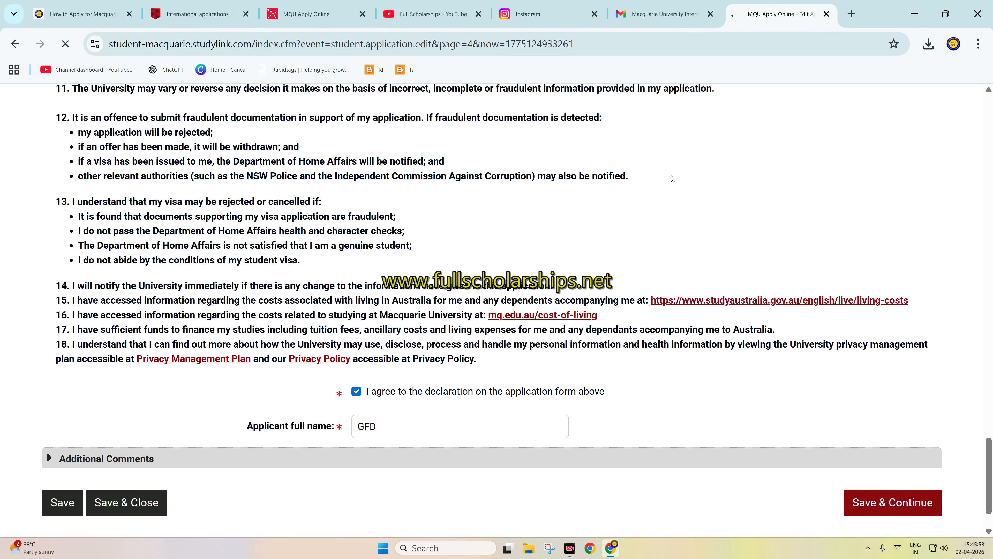
Step: Save the Attachments page without attaching another existing upload and continue to the verification stage
scroll(685, 166, up, 10)
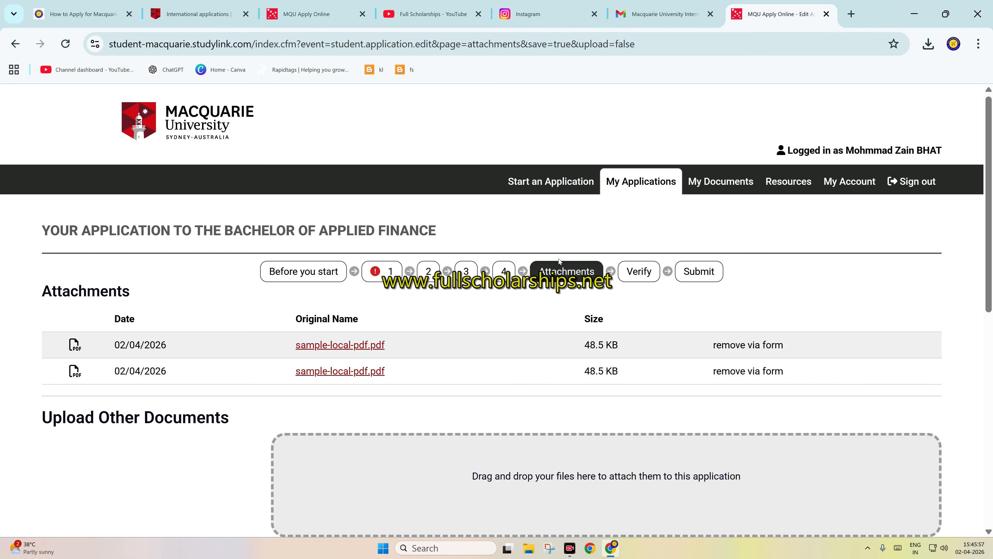
scroll(559, 324, down, 8)
scroll(304, 277, down, 3)
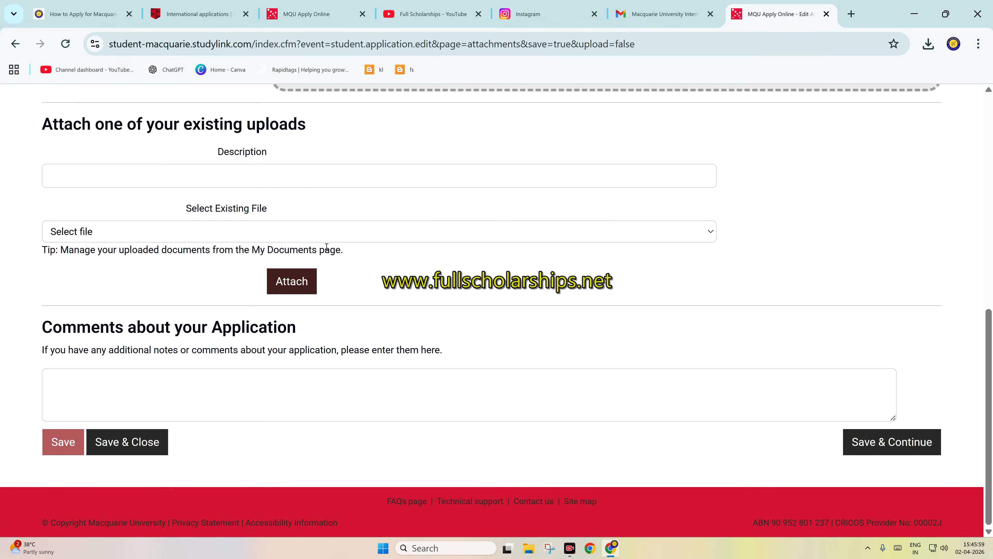
click(286, 232)
click(285, 232)
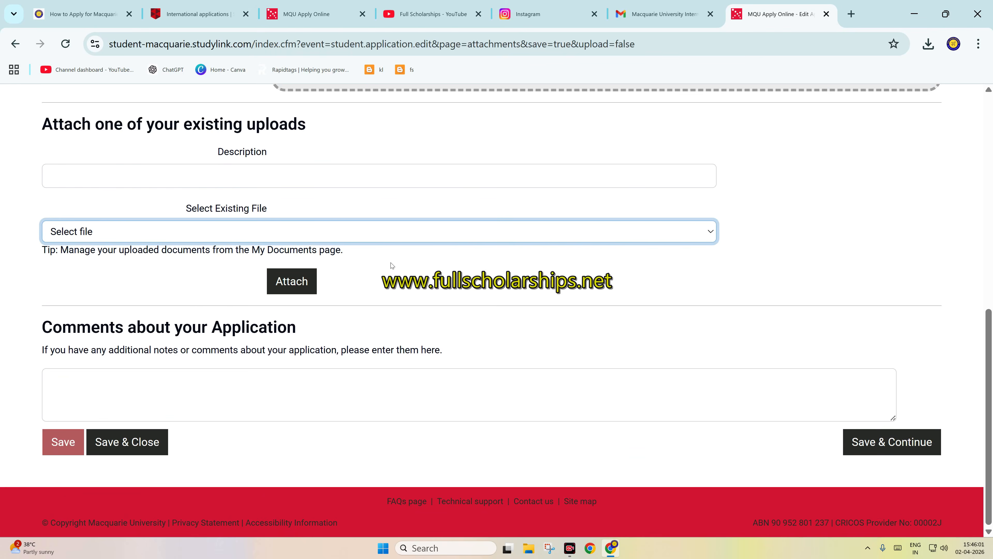
click(855, 442)
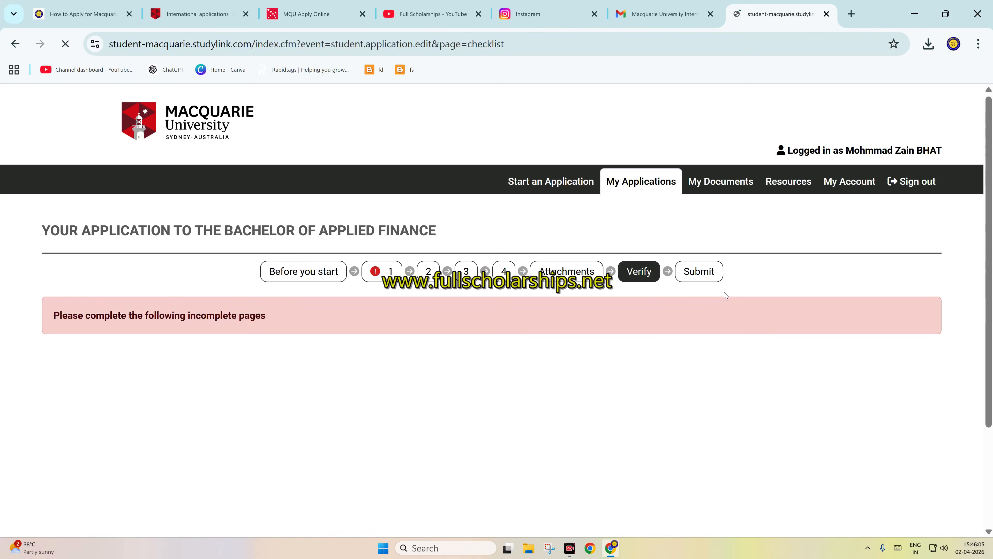
Step: Open the incomplete Course preferences section on page 1 from the verification checklist
scroll(292, 313, down, 5)
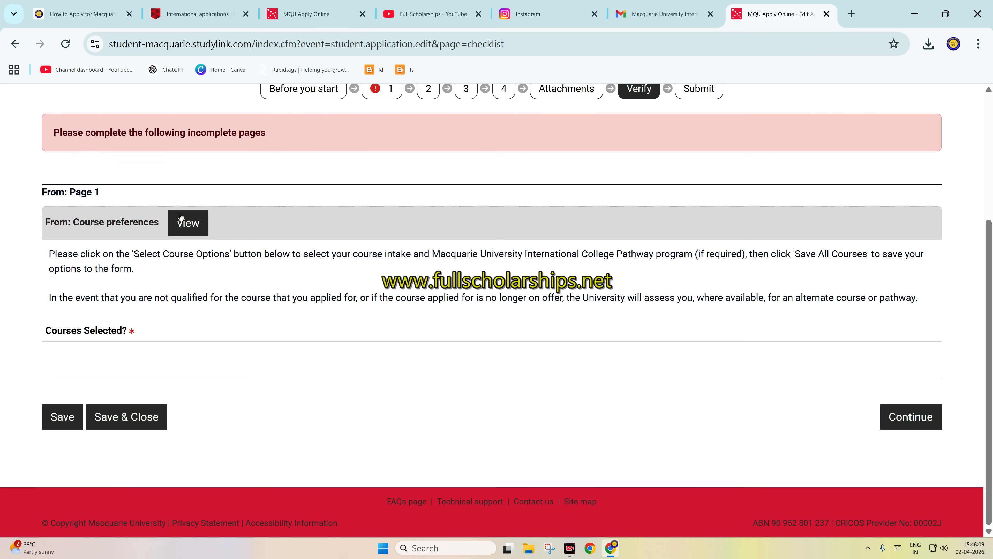
click(192, 223)
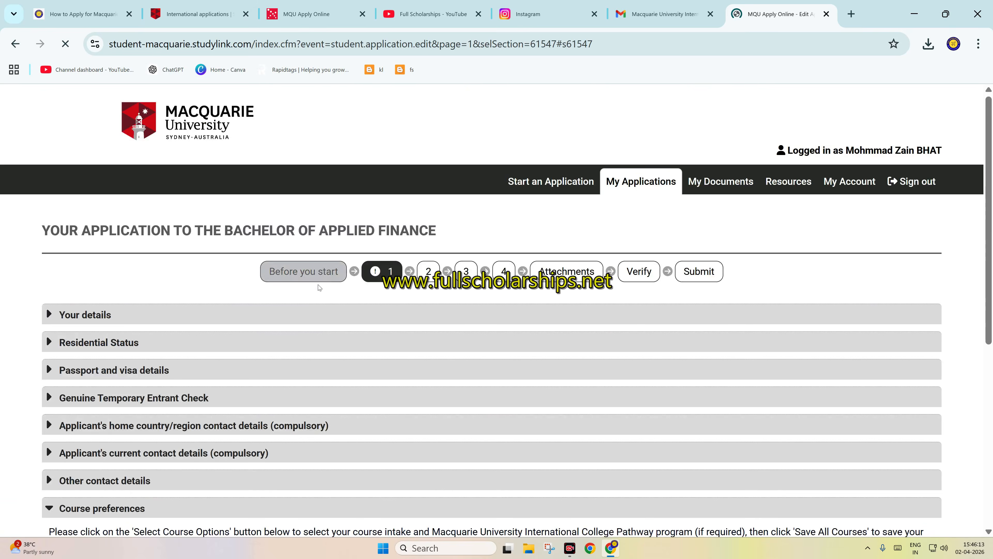
scroll(146, 309, down, 7)
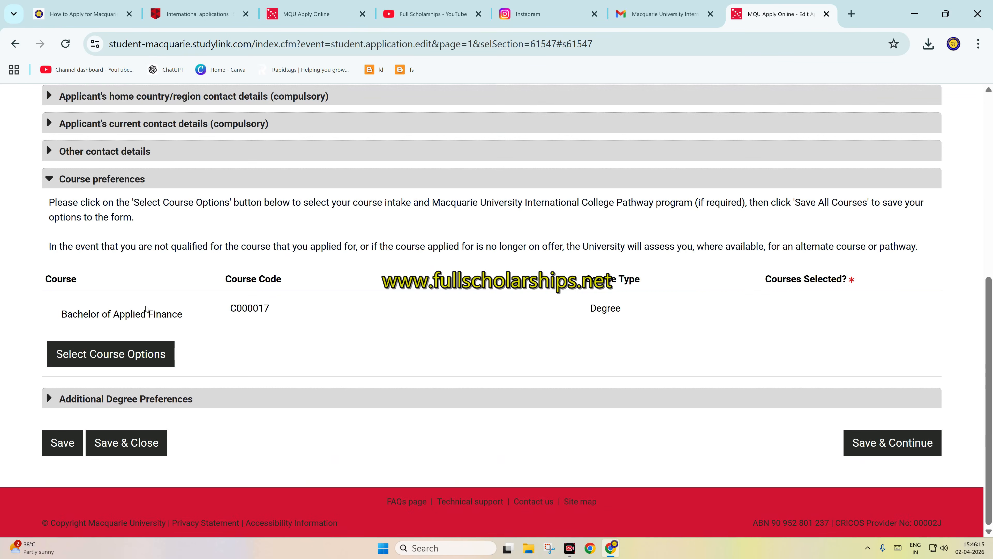
Step: Open the course options and choose the Standard Foundation Program at North Ryde with the 2026, MQUC July intake
click(110, 356)
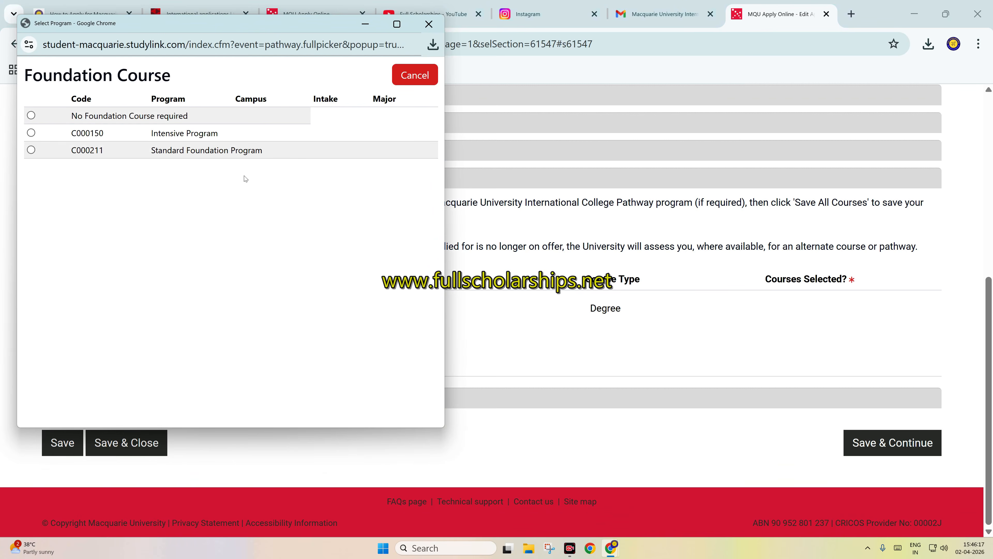
click(31, 149)
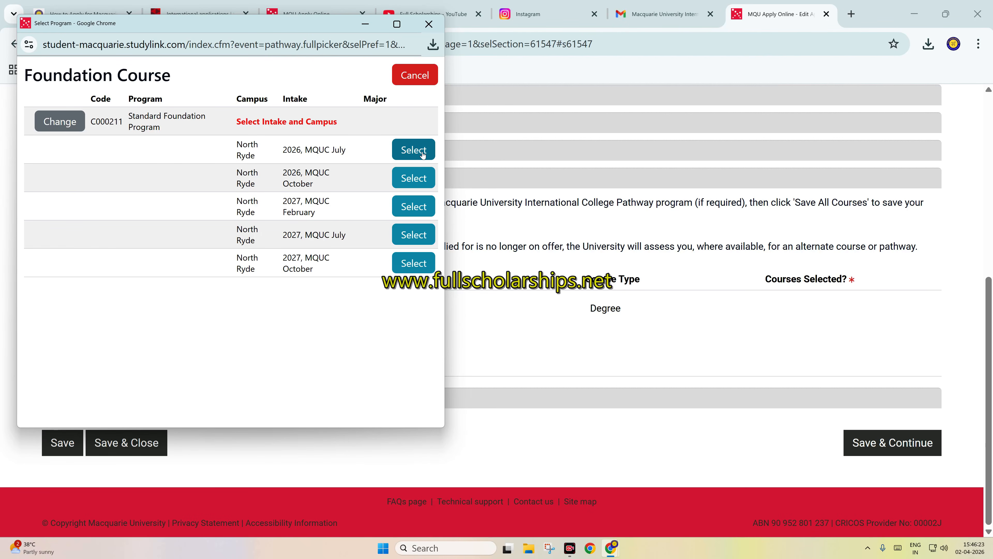
click(414, 149)
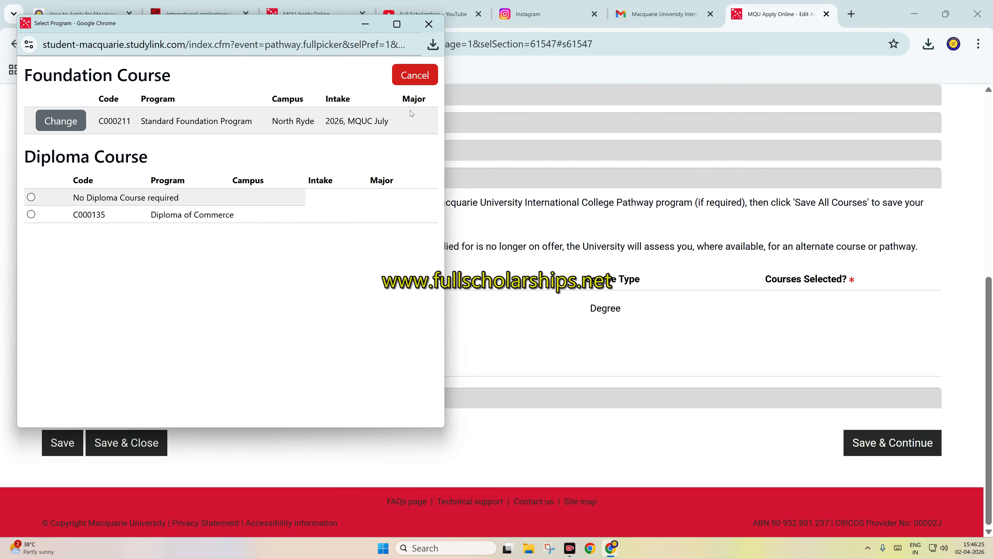
Step: Choose the Diploma of Commerce for 2026, MQUC October and the Bachelor of Applied Finance for 2027, Session 1, and save all courses
click(30, 214)
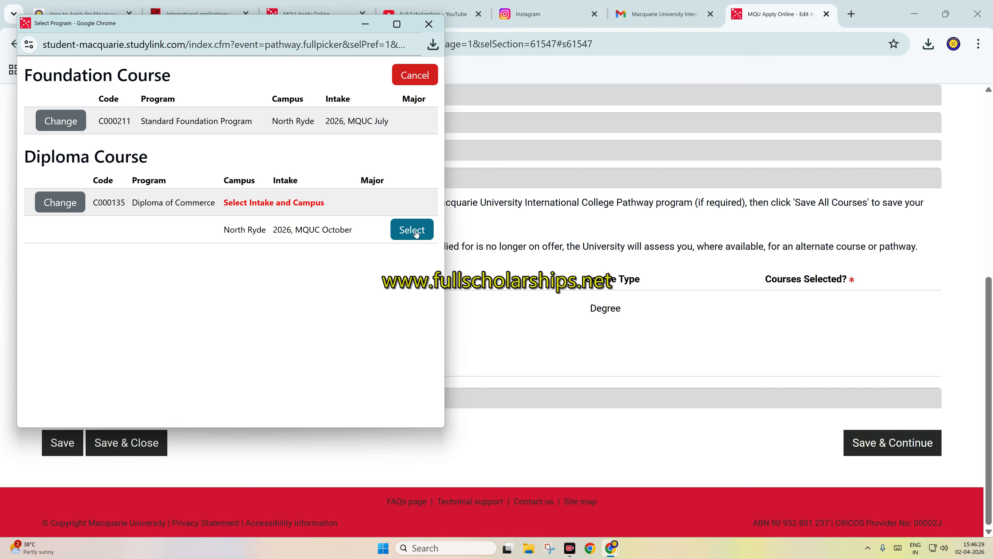
click(413, 230)
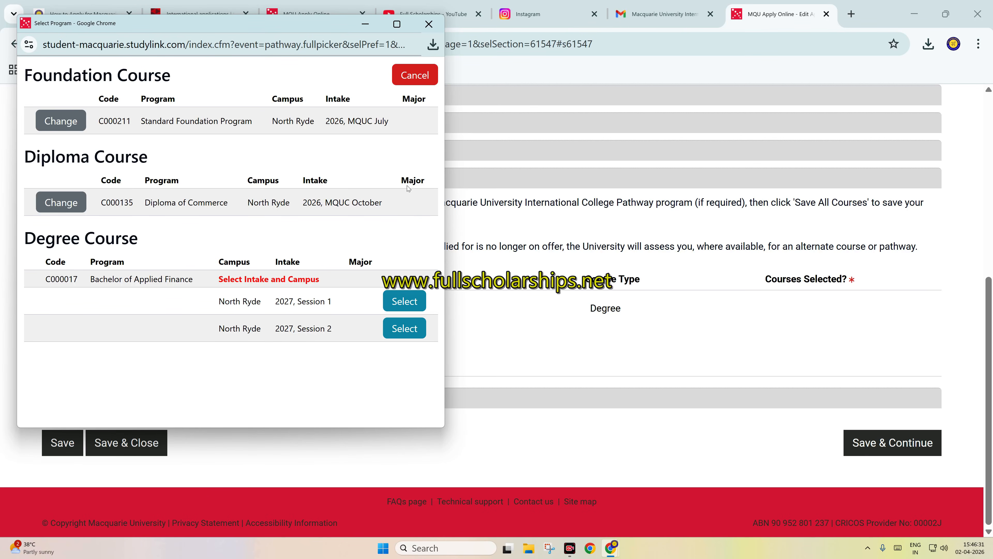
click(408, 306)
click(79, 336)
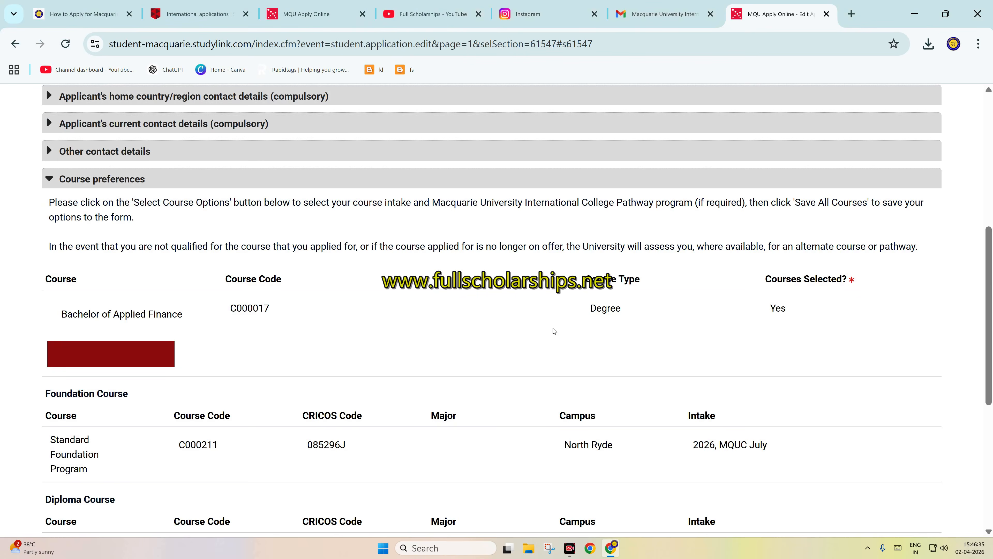
Step: Save page 1 and go from page 2 to the Verify stage, saving the current changes
scroll(554, 331, down, 5)
click(891, 450)
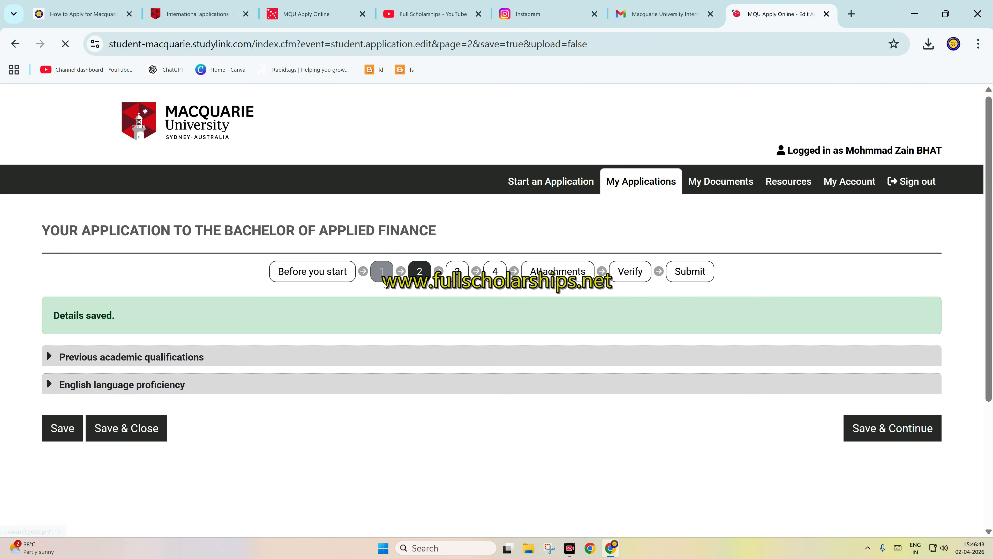
click(640, 278)
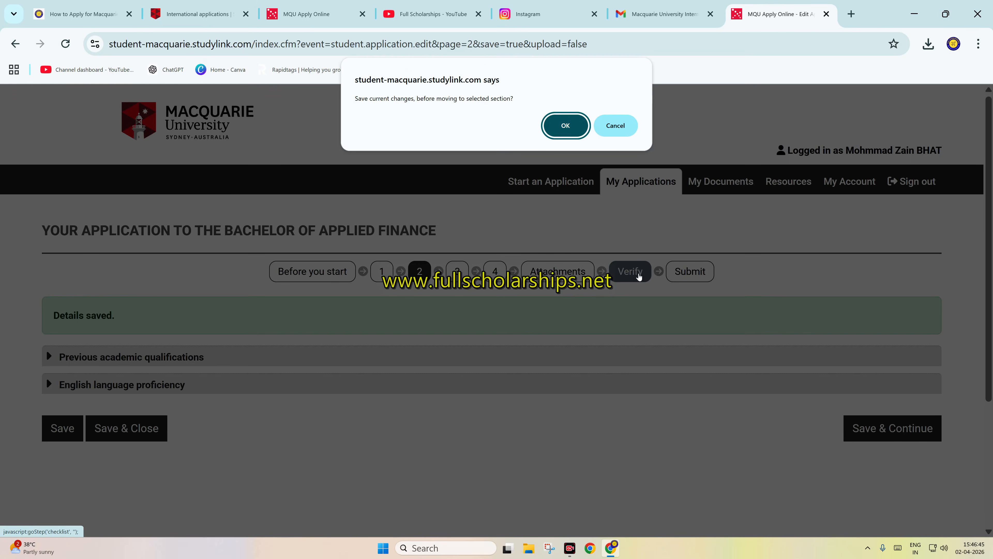
click(568, 138)
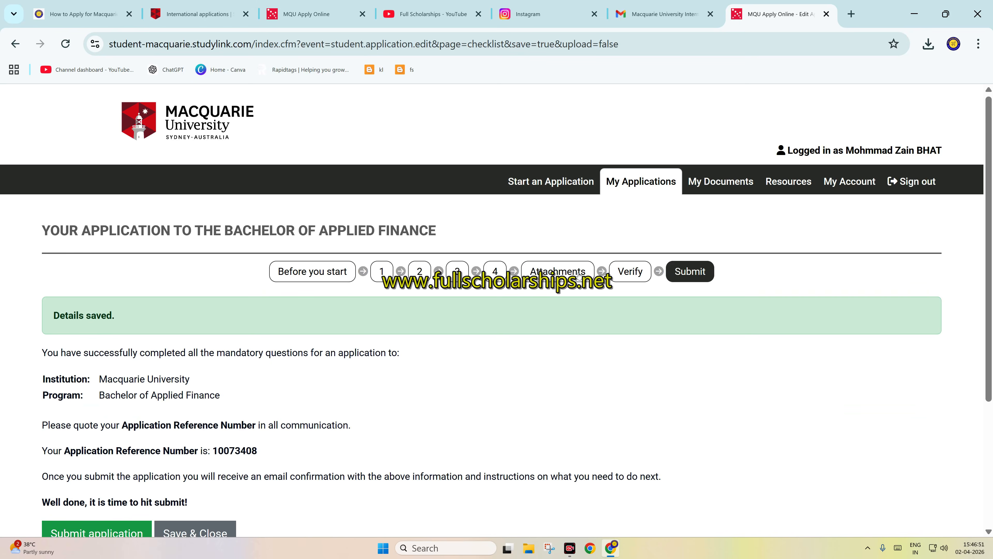
Step: Submit the completed Bachelor of Applied Finance application
scroll(368, 337, down, 4)
scroll(277, 332, up, 1)
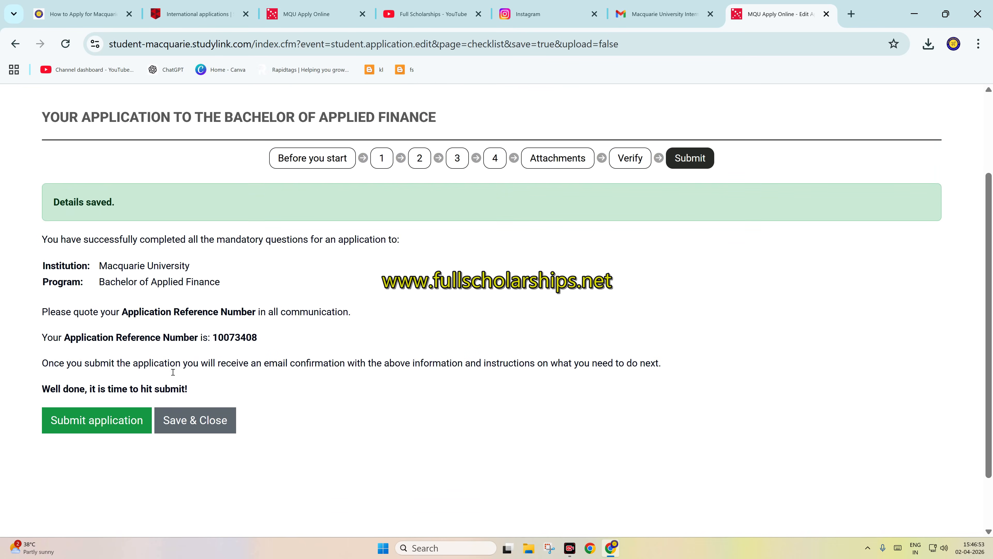
click(120, 426)
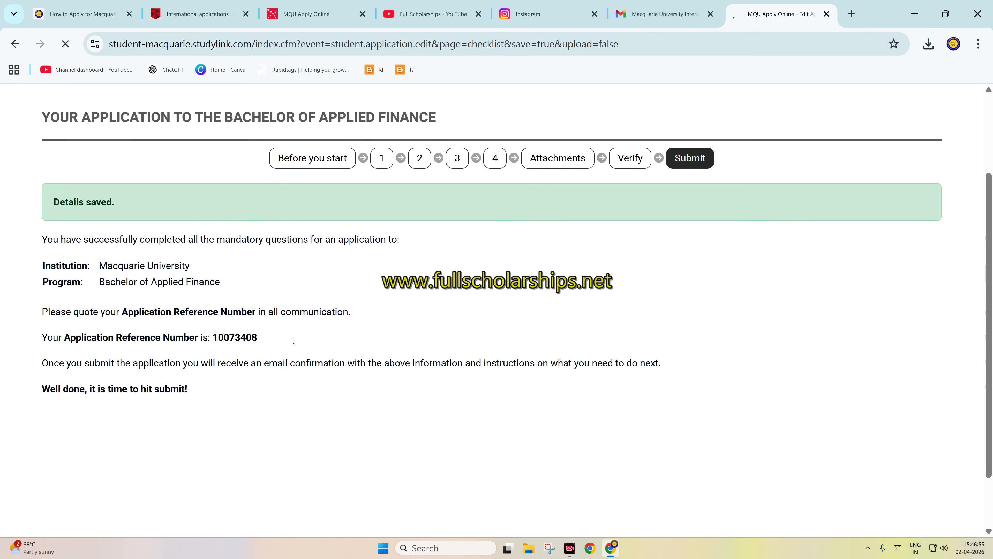
Step: Review the application reference number, the StudyLink applicant number and the submission details
drag(294, 341, 213, 339)
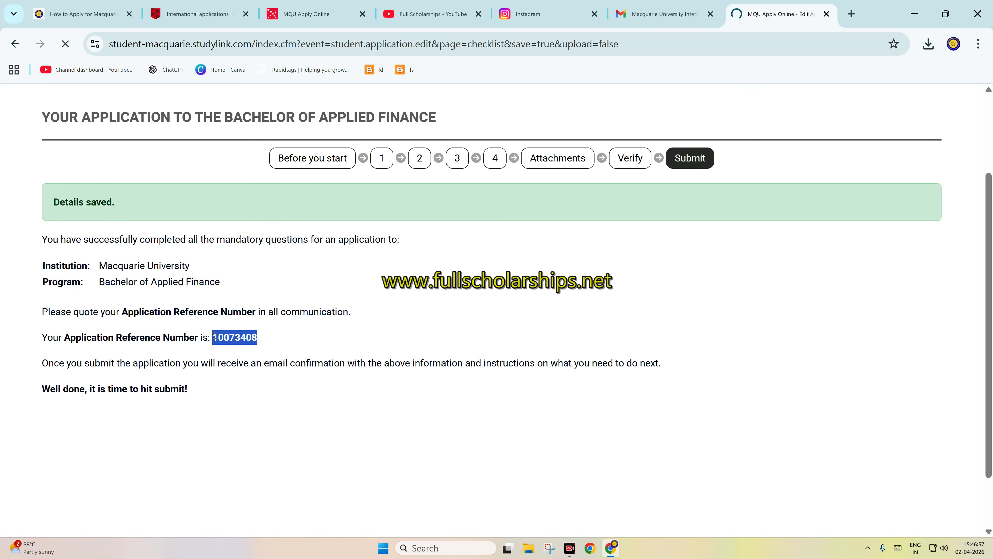
drag(96, 285, 239, 287)
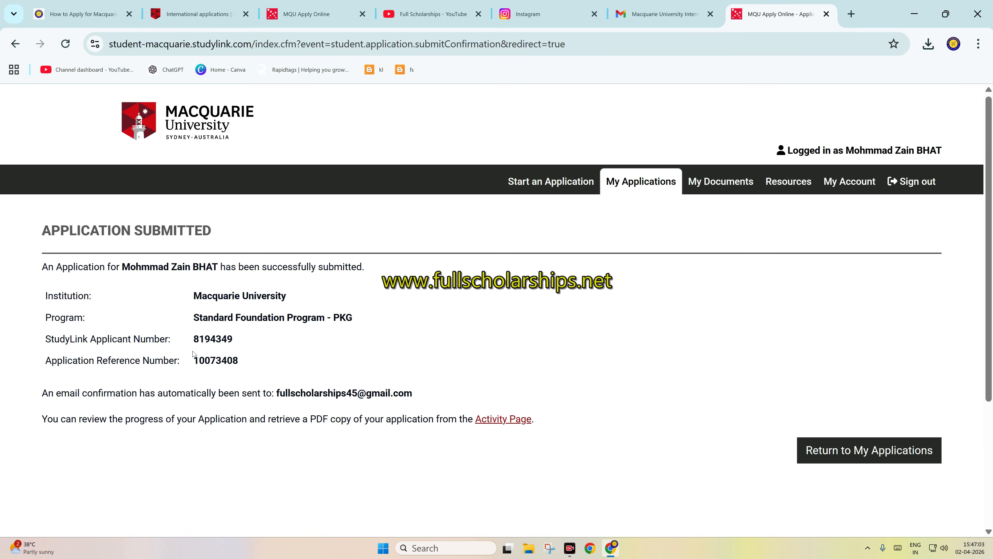
drag(184, 362, 231, 358)
drag(180, 339, 257, 334)
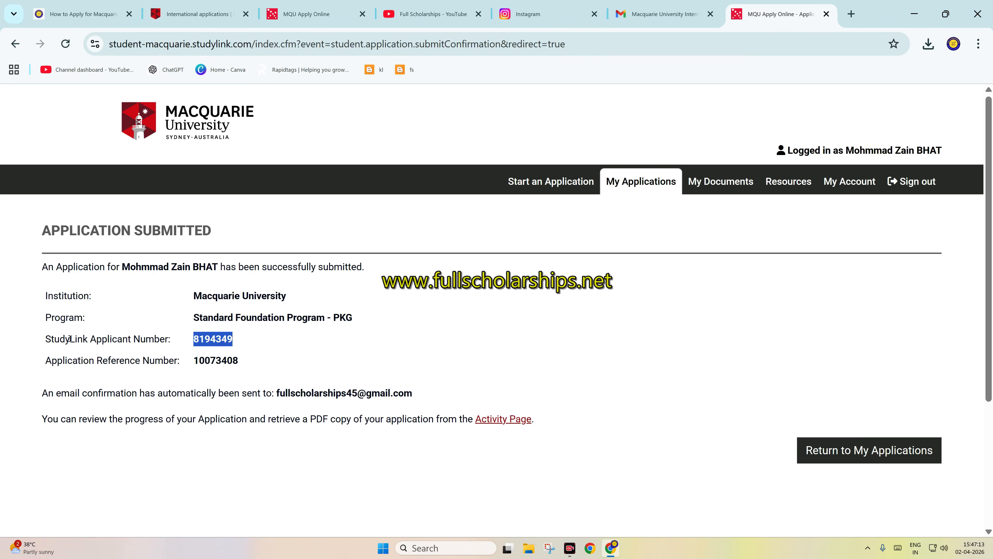
drag(44, 296, 87, 339)
click(100, 343)
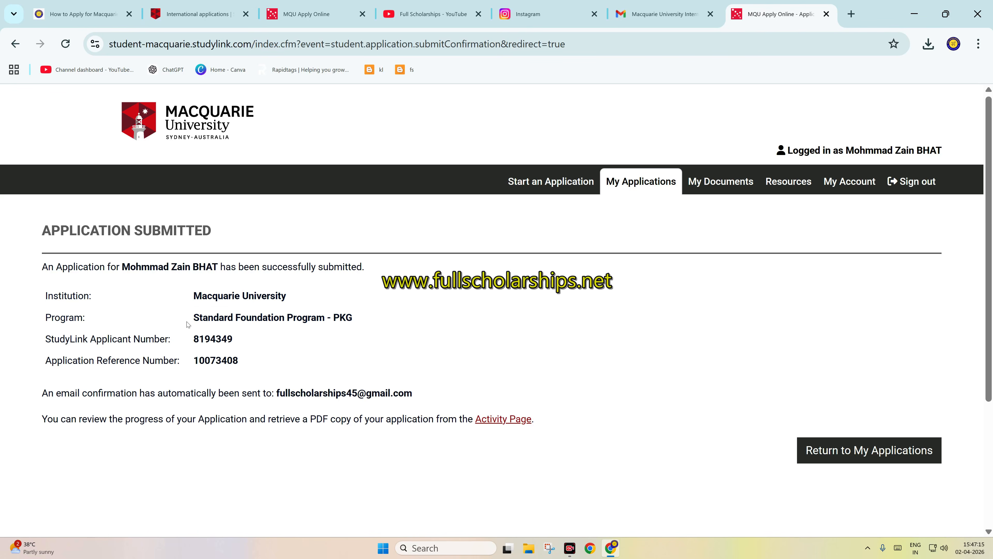
Step: Open the list of submitted applications and check the status of the Standard Foundation Program - PKG application
click(548, 181)
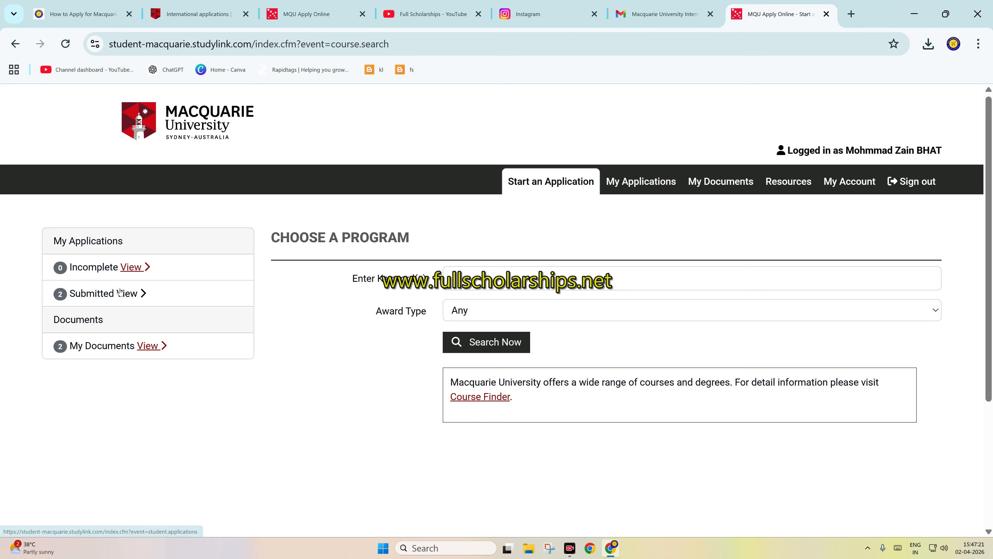
click(127, 294)
scroll(690, 272, down, 2)
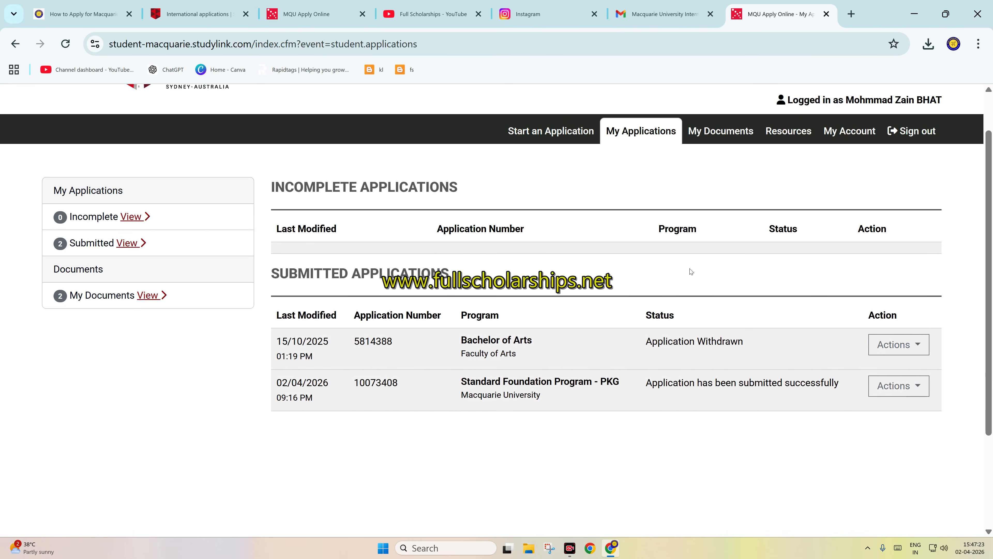
click(892, 364)
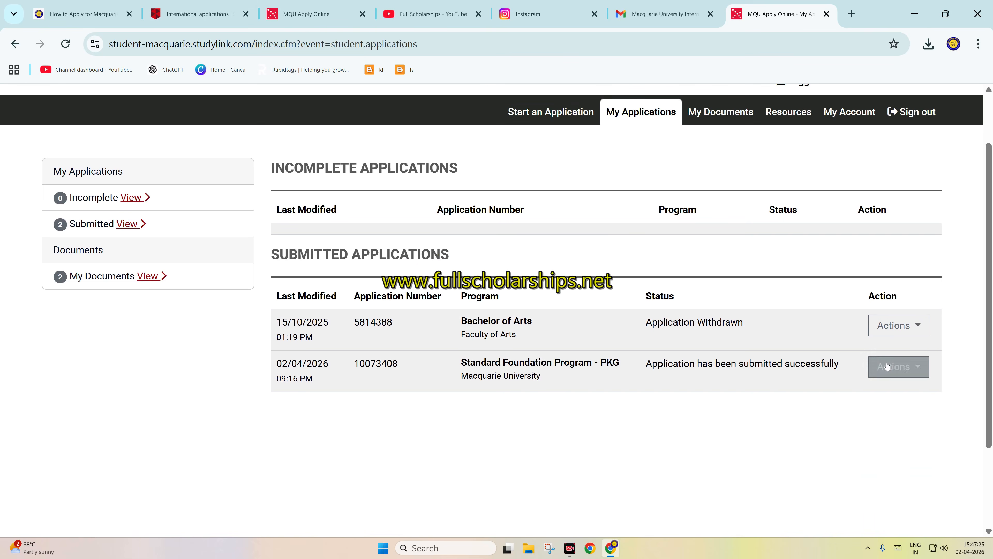
click(589, 340)
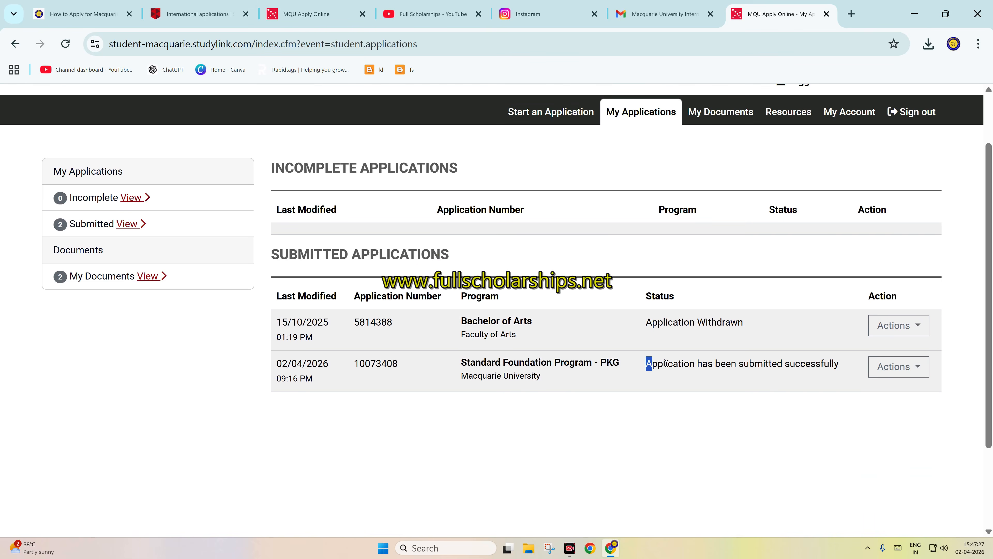
drag(666, 363, 866, 372)
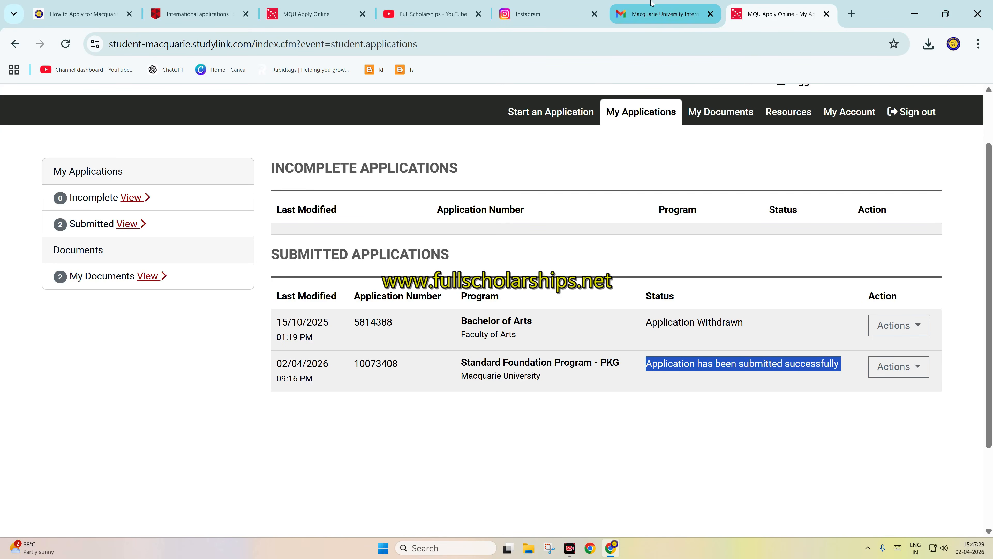
Step: Switch to Gmail, open Macquarie University's confirmation of receipt email in the inbox and read the reference number for enquiries
click(661, 14)
click(776, 14)
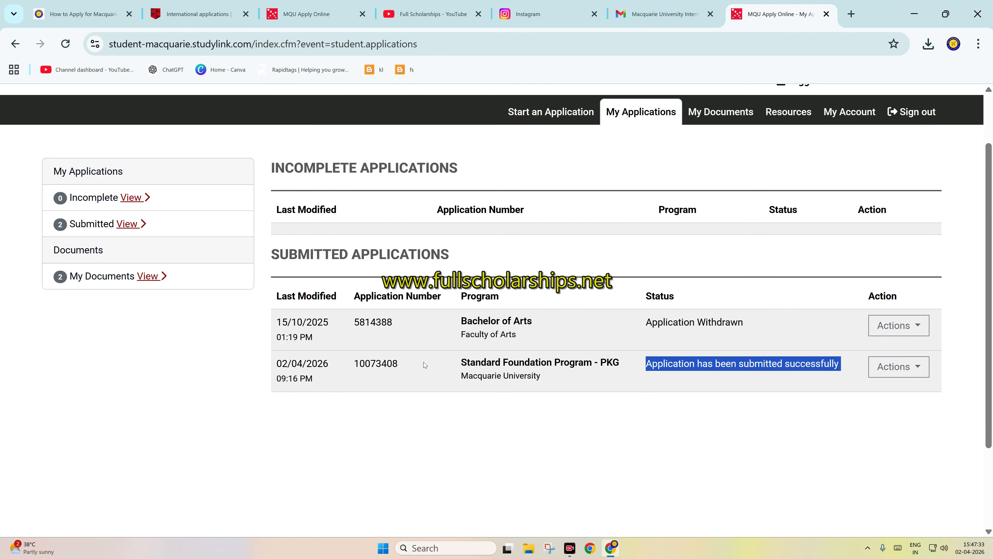
click(661, 14)
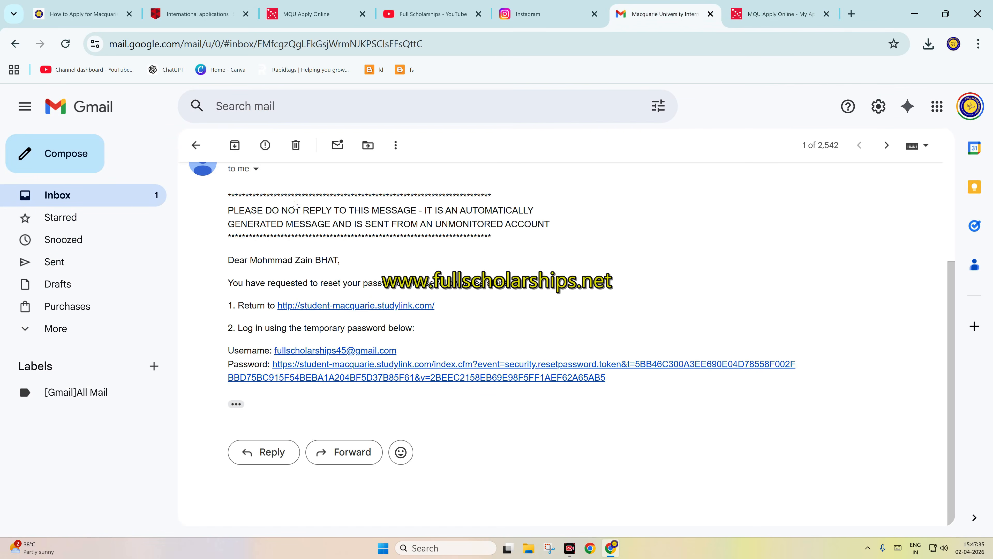
click(91, 196)
click(555, 219)
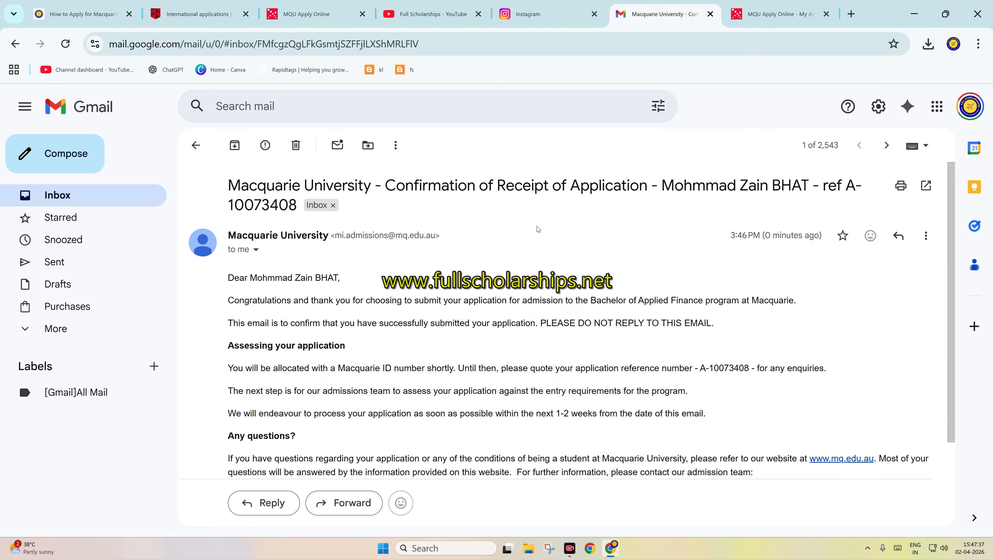
scroll(415, 318, down, 4)
scroll(425, 319, up, 3)
drag(685, 368, 758, 369)
Step: Switch to the fullscholarships.net Macquarie article and open the international scholarship application form from it
key(ctrl+shift+Tab)
key(ctrl+shift+Tab)
key(ctrl+shift+Tab)
key(ctrl+shift+Tab)
key(ctrl+shift+Tab)
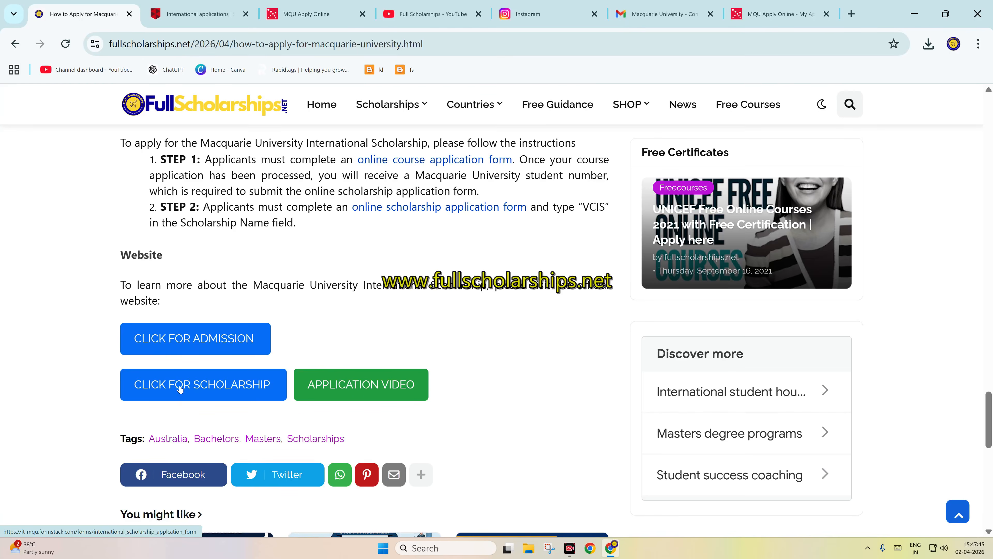
click(180, 387)
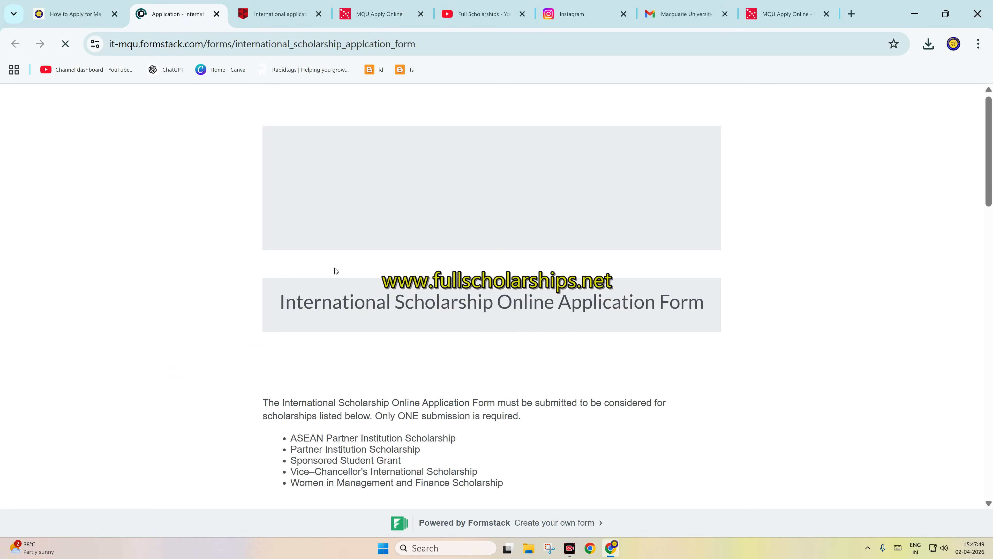
Step: Answer Yes to agreeing to both the Declaration and the Privacy Statement on the scholarship application form
scroll(309, 200, down, 10)
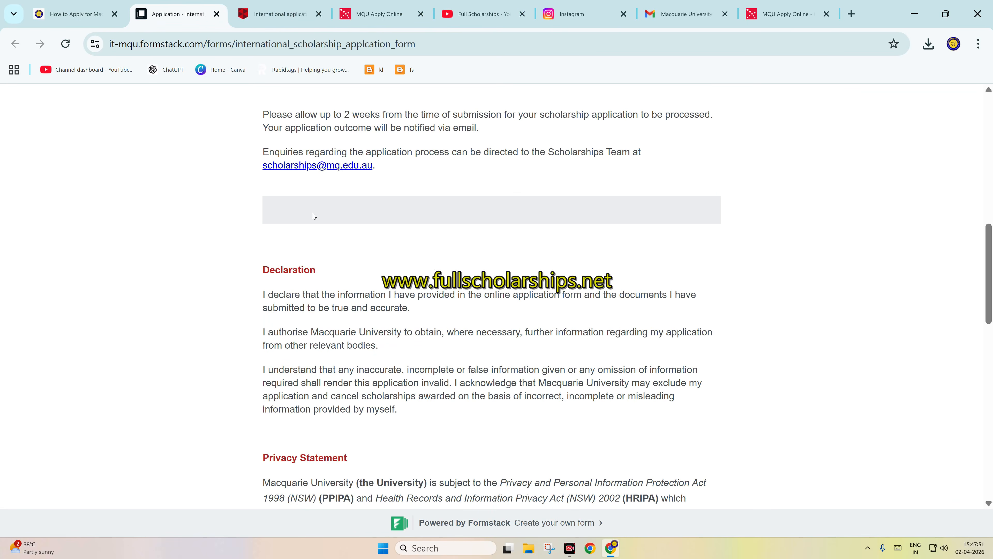
scroll(312, 318, down, 10)
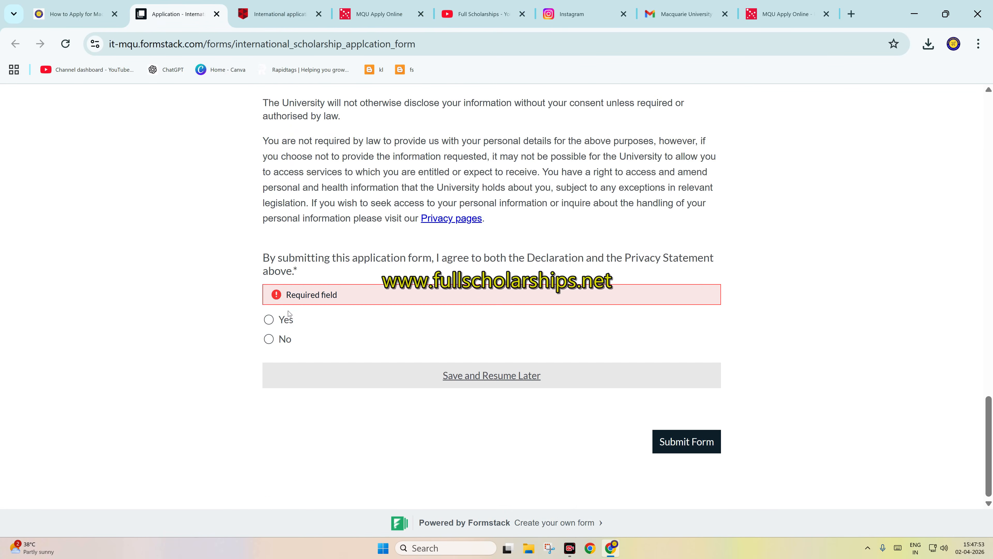
click(269, 320)
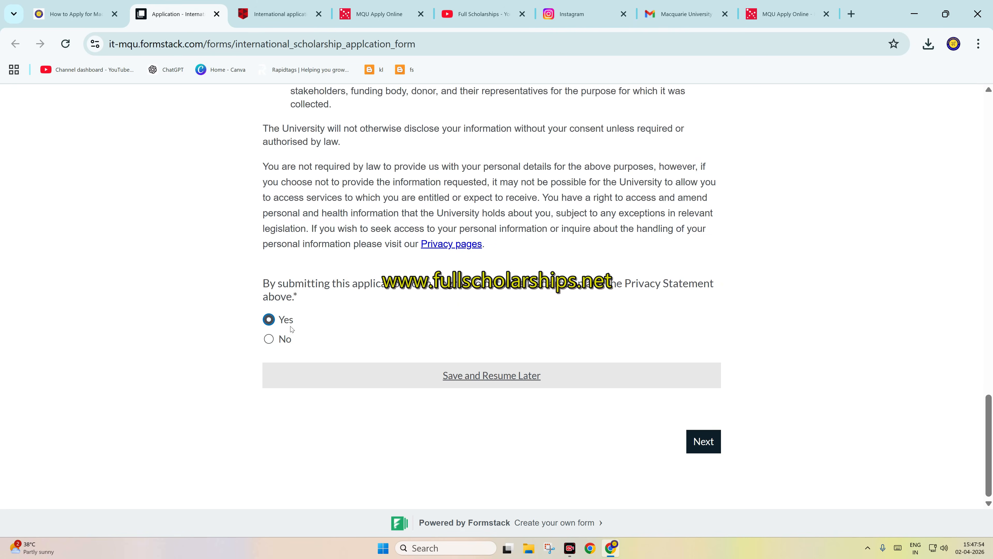
Step: Continue to the Personal Information page, set the title to Mr and autofill the applicant's name and e-mail
click(693, 444)
scroll(324, 340, down, 3)
click(324, 340)
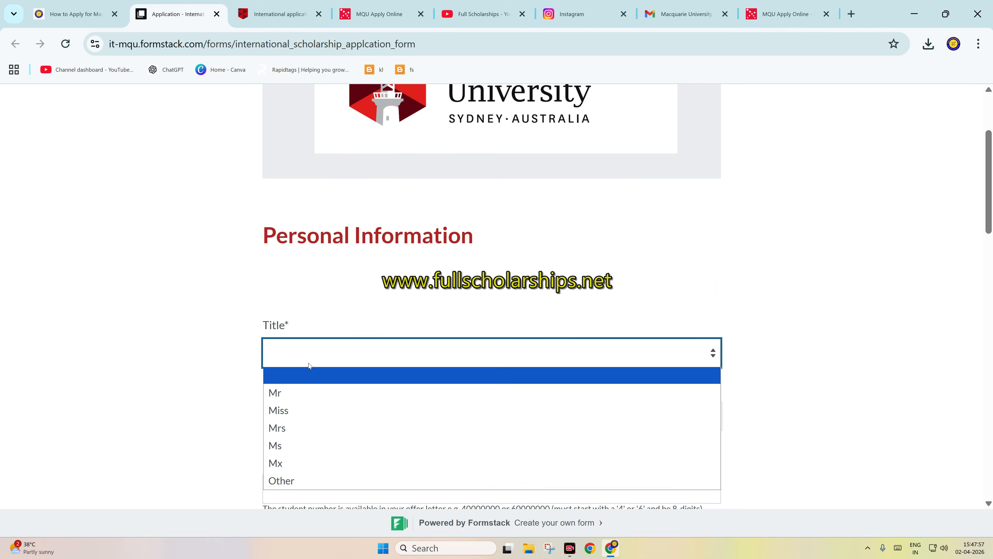
click(287, 391)
click(297, 410)
click(368, 454)
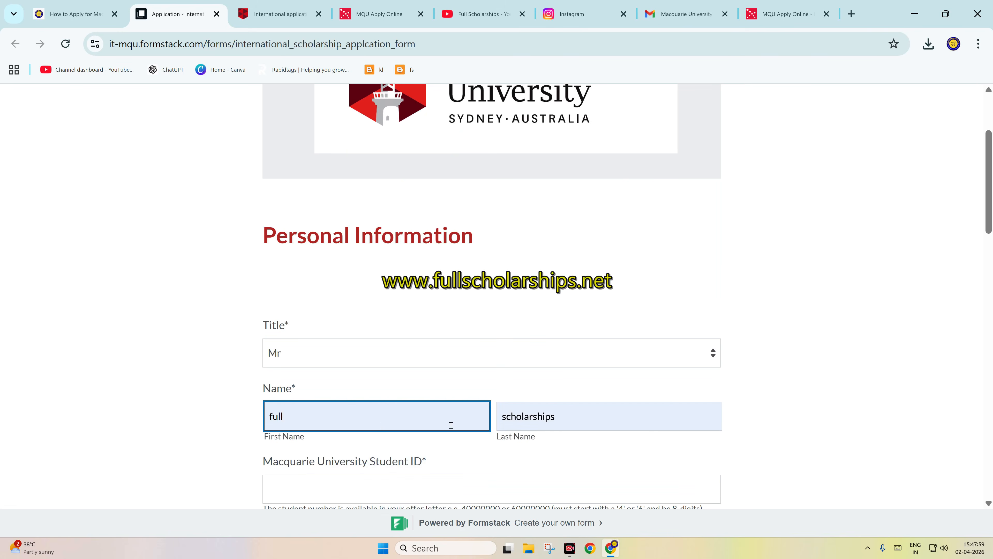
scroll(450, 422, down, 4)
Step: Look for the Macquarie University Student ID in the Gmail confirmation message and the admissions portal's submitted applications list
click(365, 269)
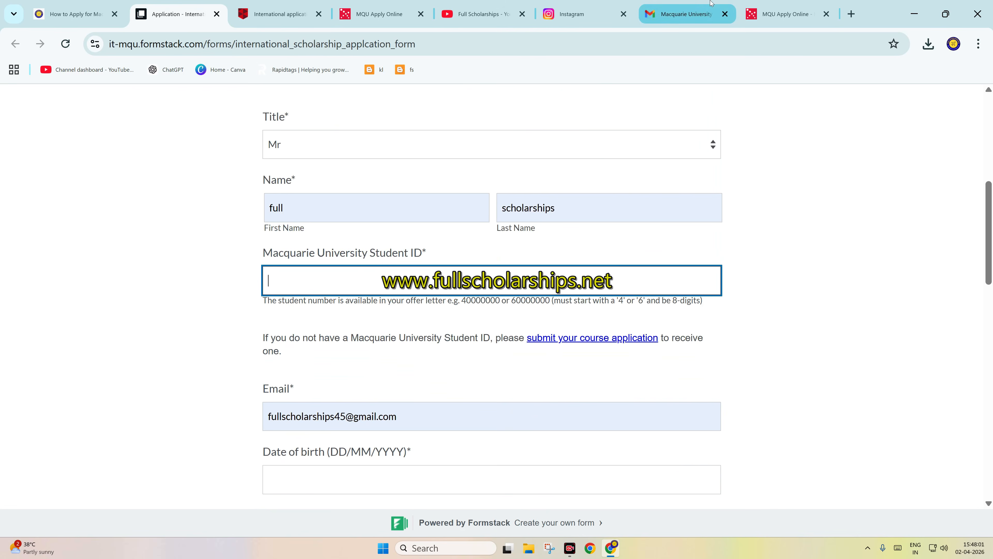
click(701, 3)
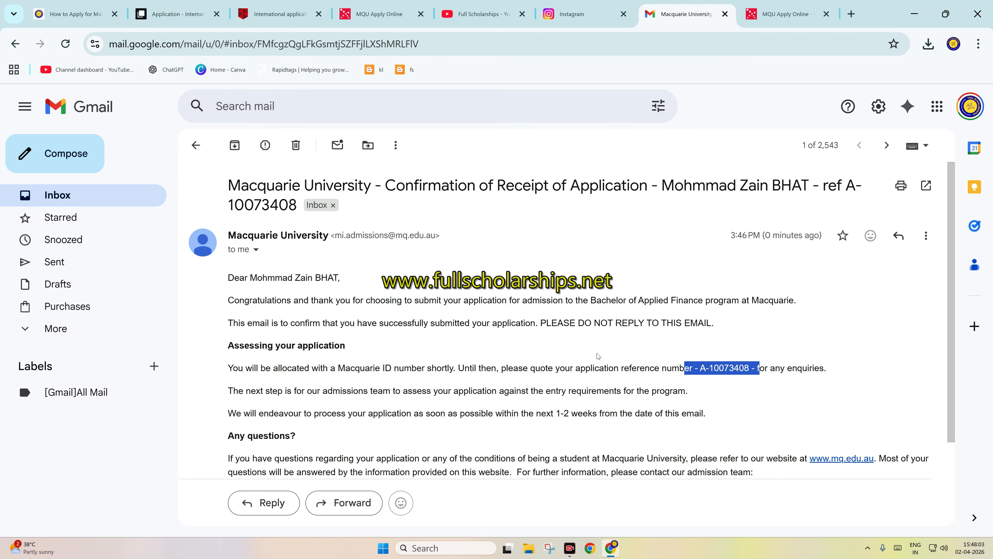
click(631, 356)
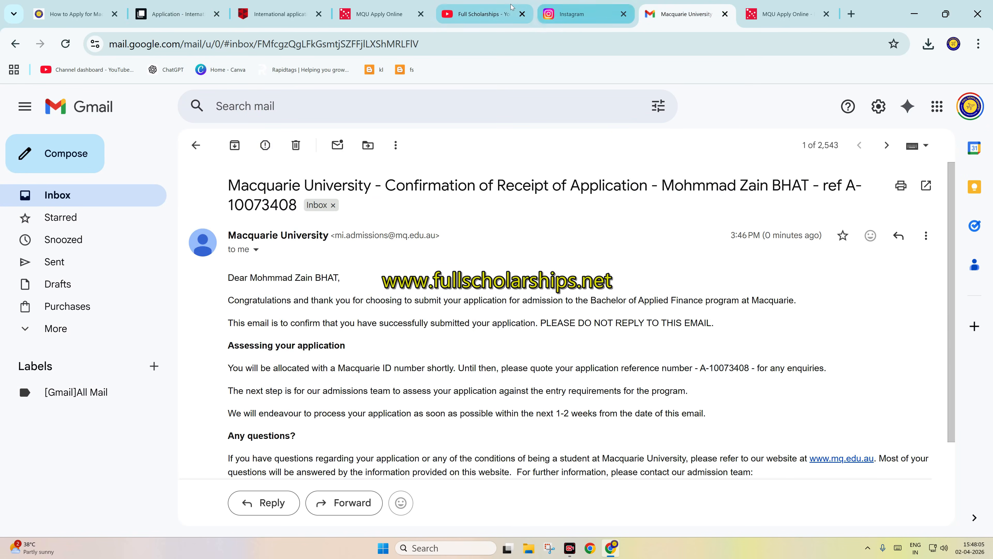
click(309, 15)
click(377, 14)
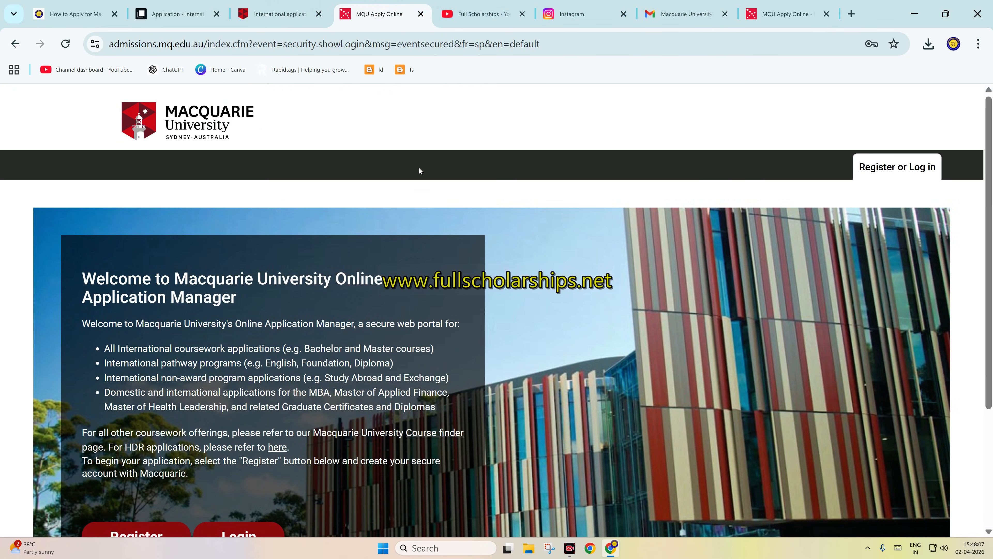
click(782, 14)
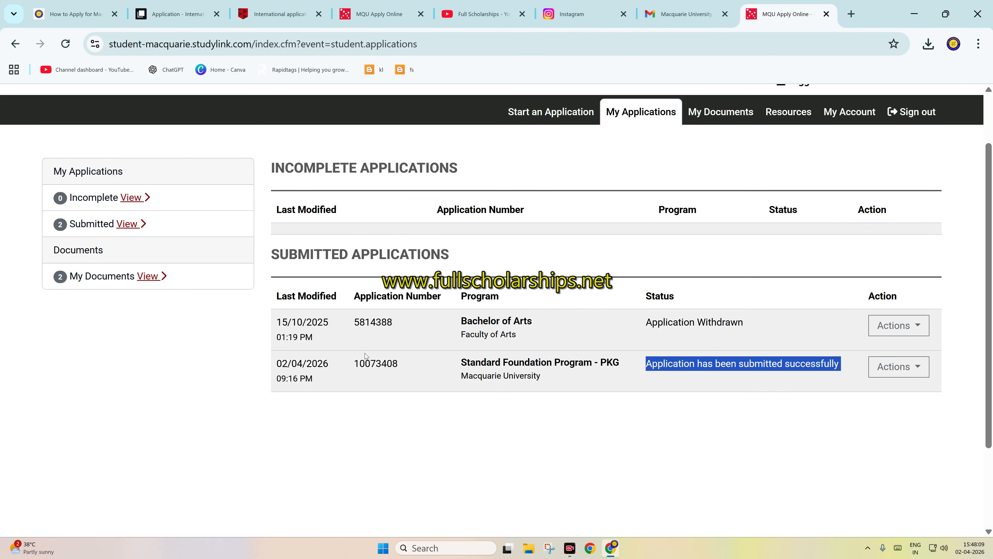
click(365, 356)
scroll(288, 353, up, 3)
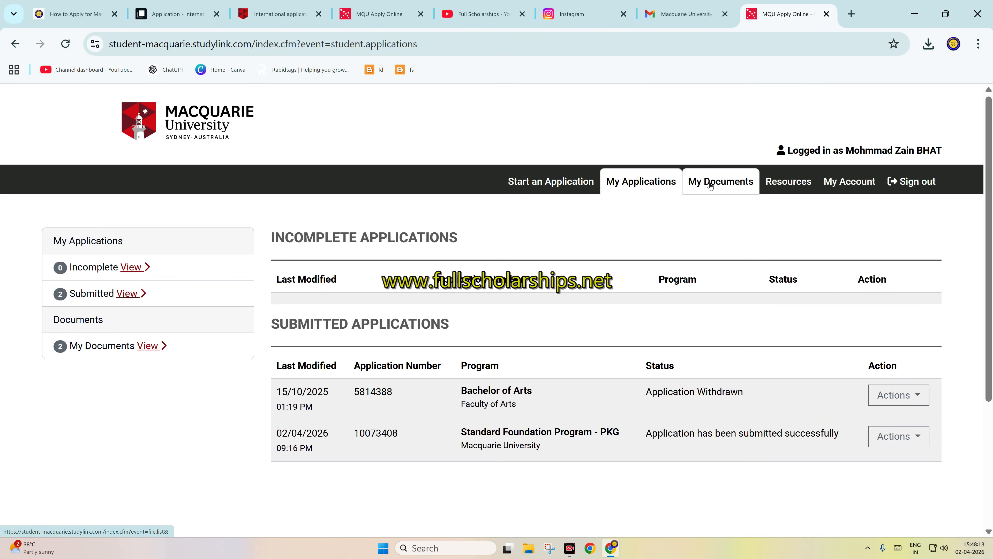
Step: Look through the portal's My Documents list and My Account page for the student ID
click(720, 182)
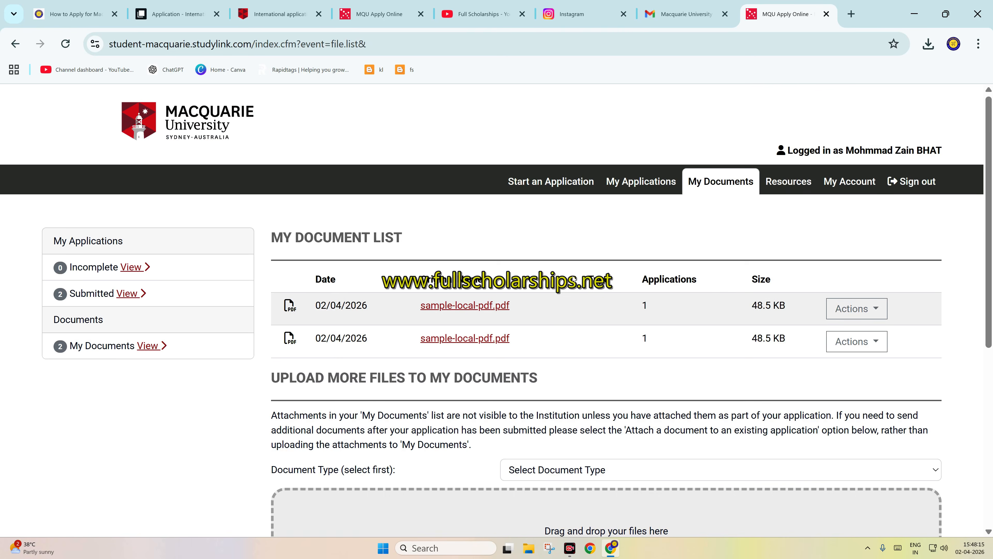
scroll(667, 308, down, 6)
scroll(739, 265, up, 6)
click(847, 181)
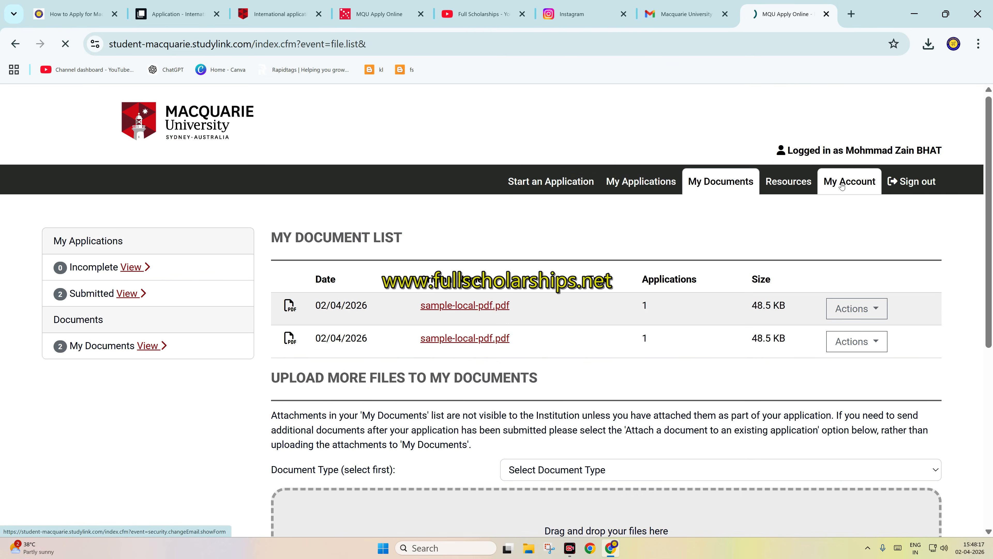
scroll(599, 291, down, 4)
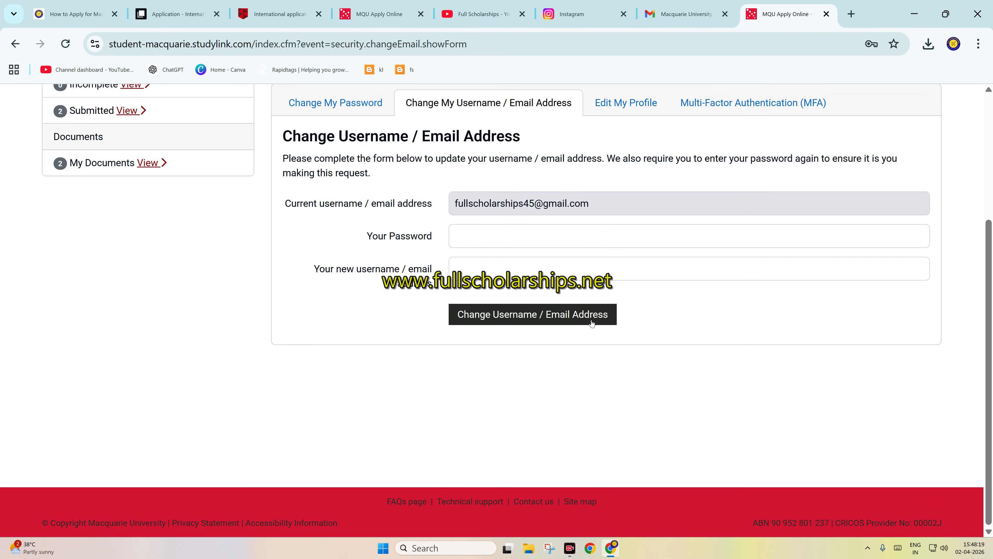
scroll(296, 268, up, 4)
Step: Open the activity page of the submitted Standard Foundation Program - PKG application and copy its application reference number
click(133, 293)
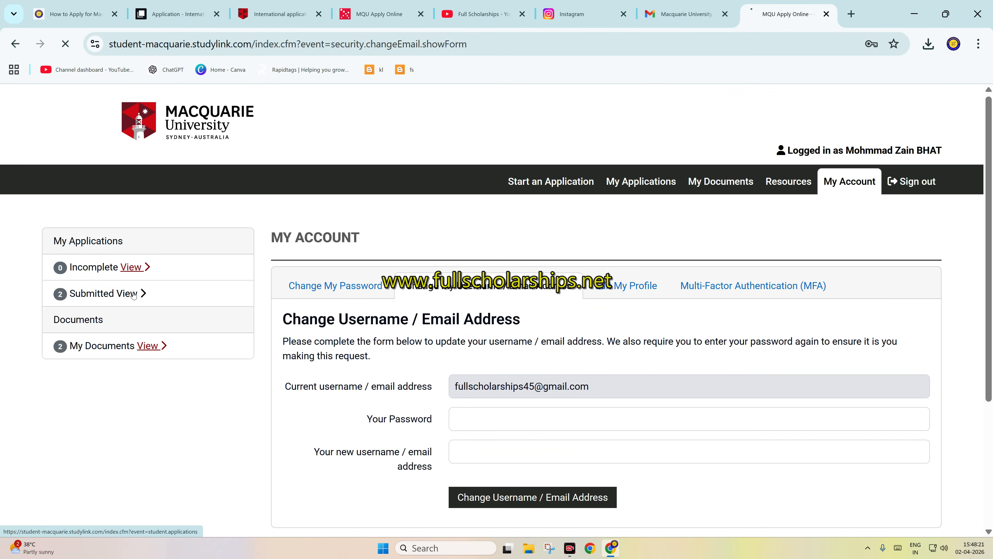
scroll(782, 337, down, 3)
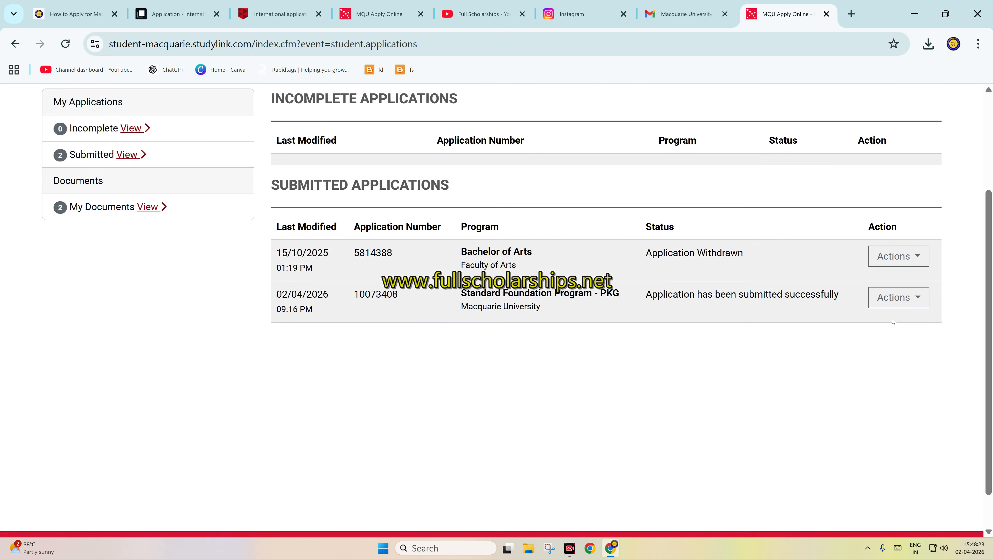
click(895, 297)
click(892, 326)
scroll(428, 334, down, 3)
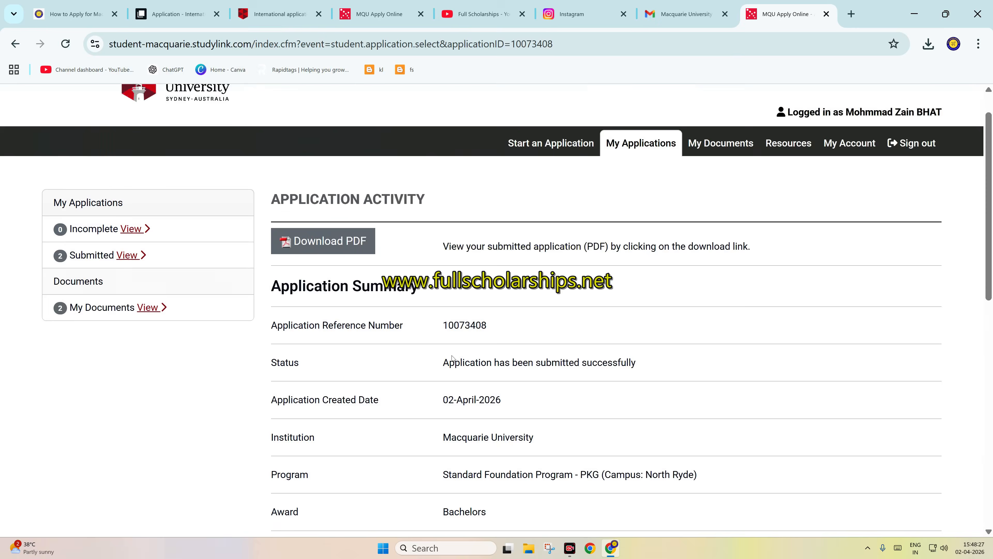
scroll(453, 350, down, 9)
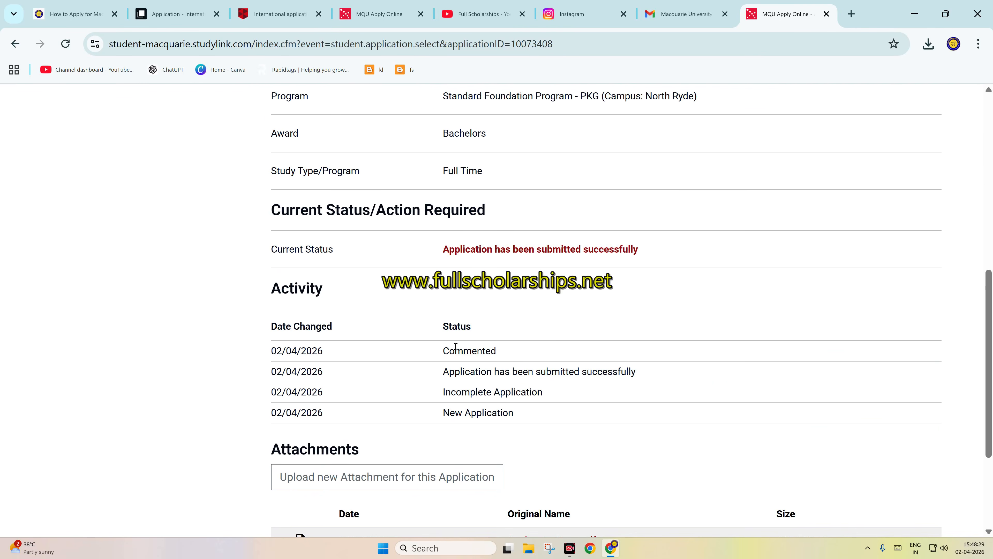
scroll(455, 348, up, 12)
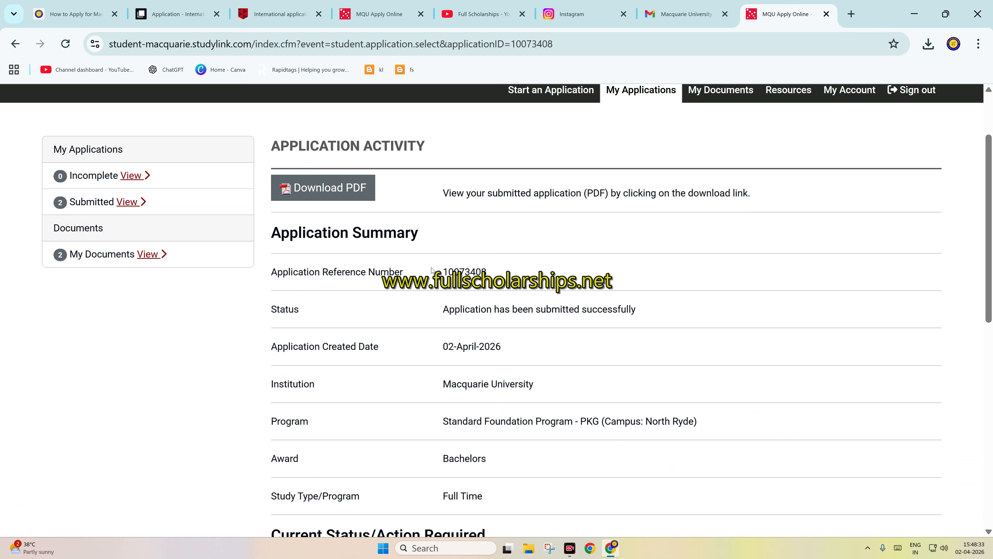
drag(441, 272, 486, 275)
right_click(482, 276)
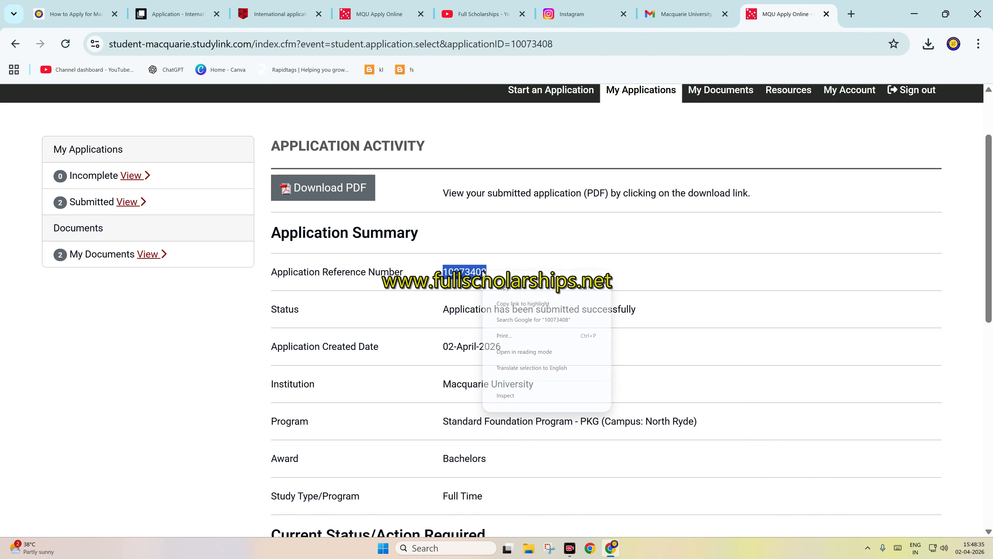
click(501, 287)
Step: Return to the scholarship form and paste the copied reference number as the Macquarie University Student ID
click(176, 14)
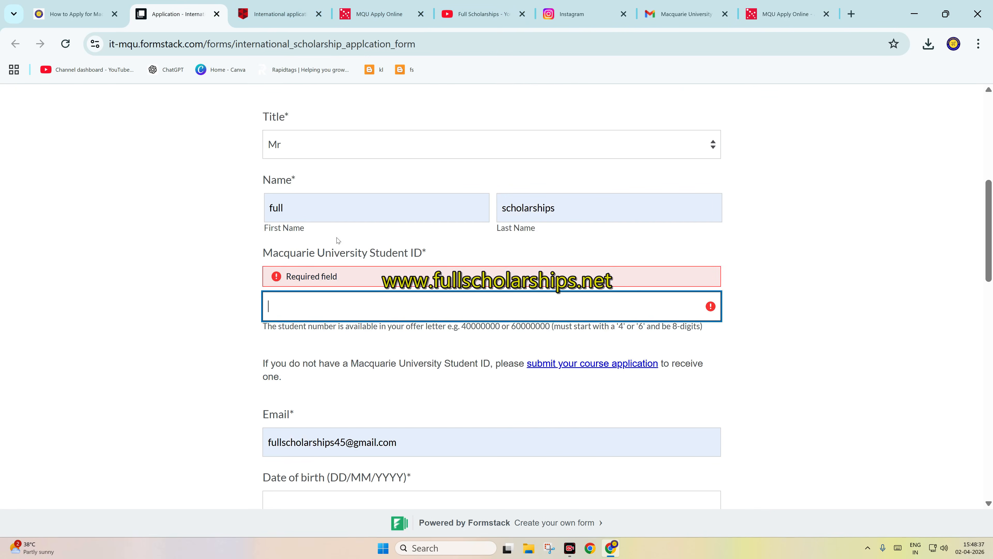
right_click(318, 307)
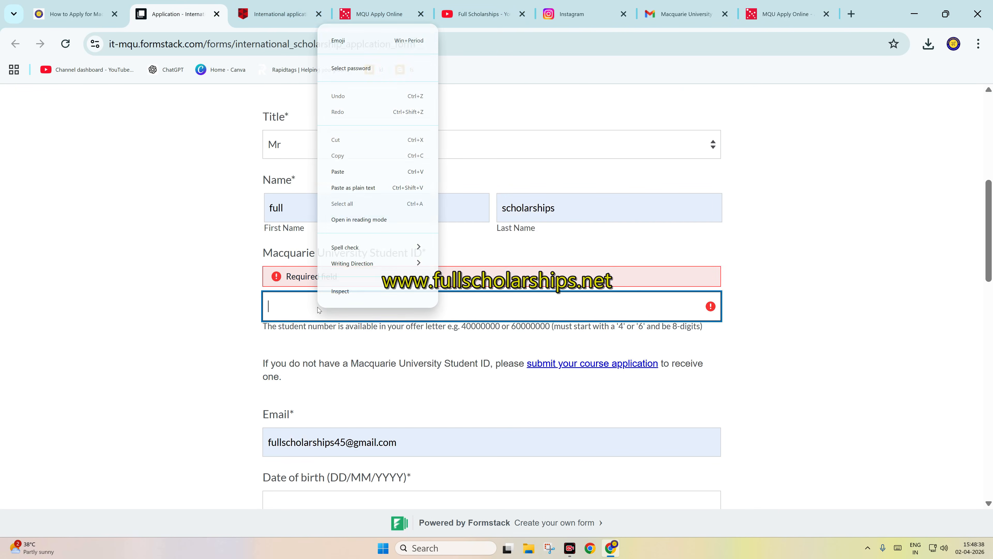
click(355, 172)
click(335, 320)
scroll(334, 397, down, 2)
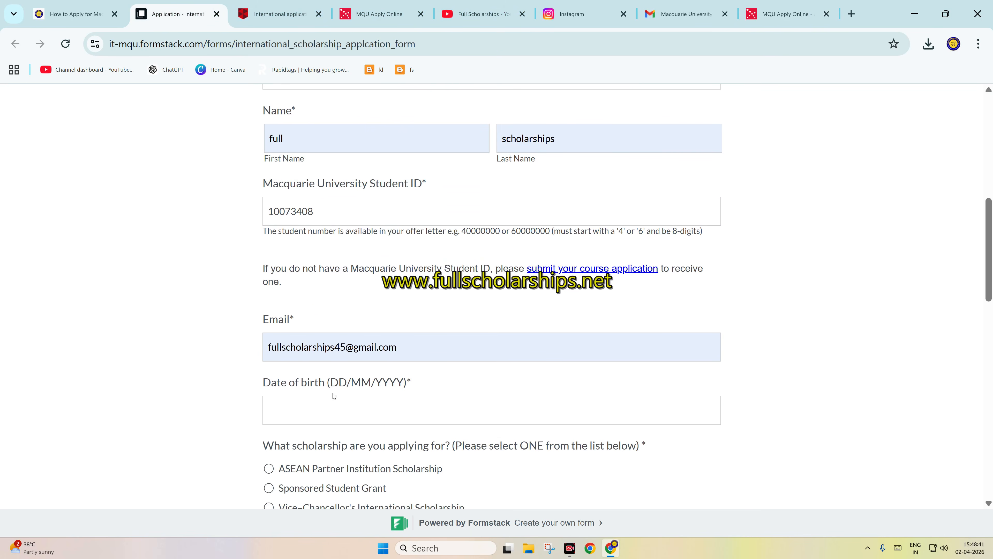
Step: Enter the applicant's date of birth and choose Vice-Chancellor's International Scholarship as the scholarship applied for
click(335, 398)
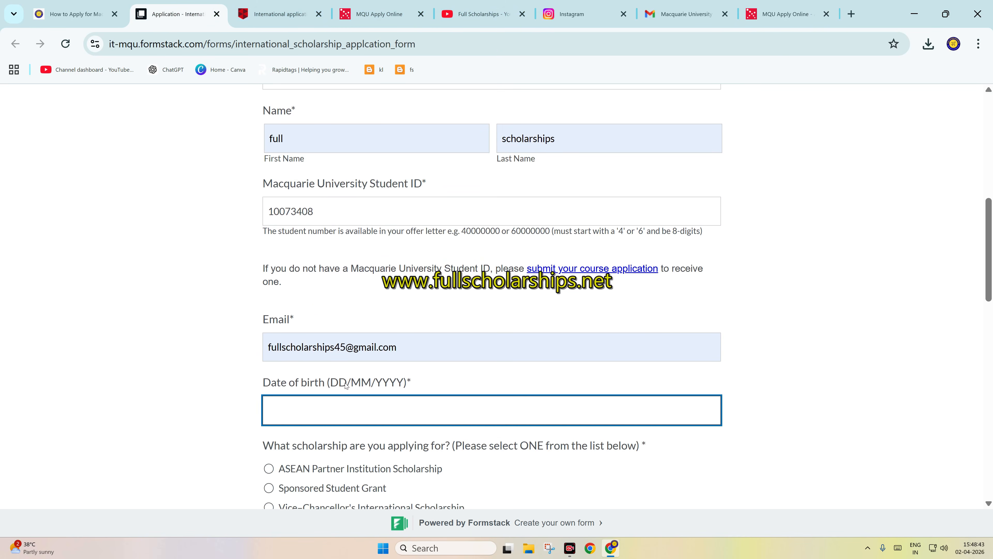
text(01/01/2005)
scroll(344, 381, down, 3)
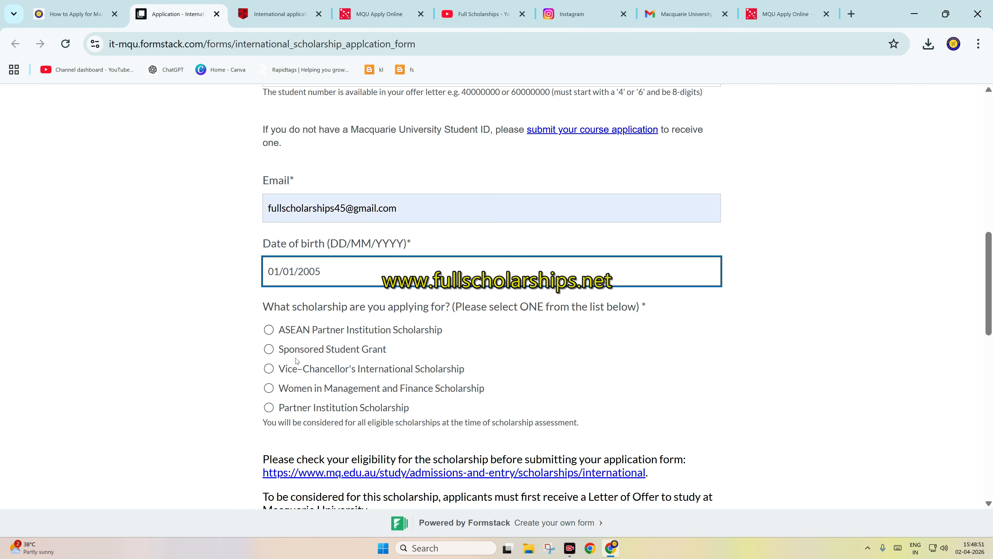
click(291, 375)
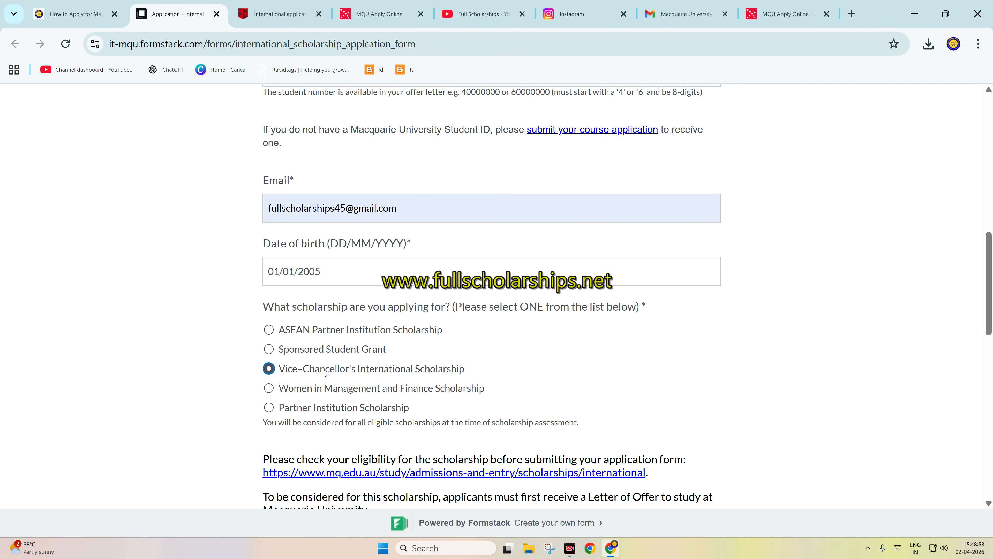
Step: Answer No to currently studying at Macquarie University and Yes to being an International Student
scroll(354, 377, down, 5)
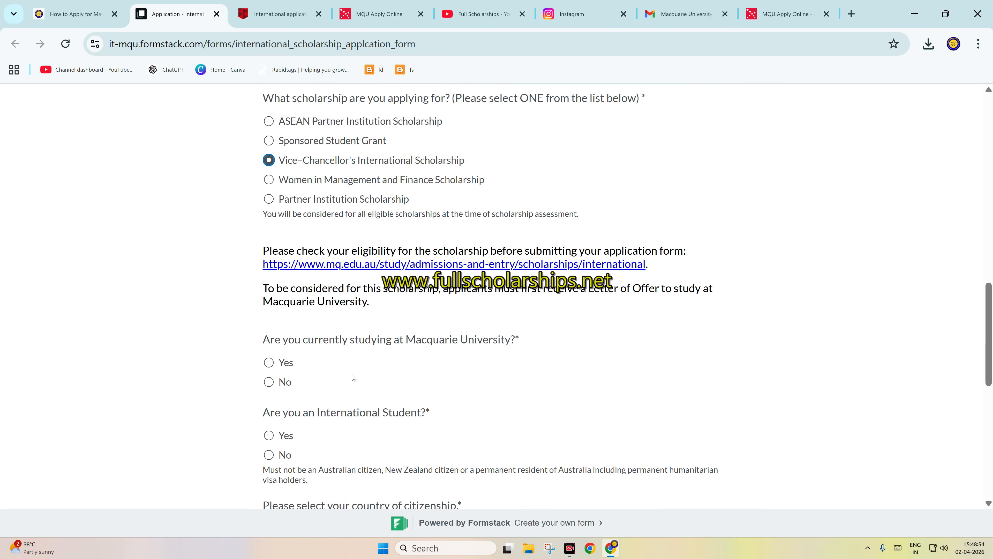
click(269, 382)
scroll(280, 392, down, 2)
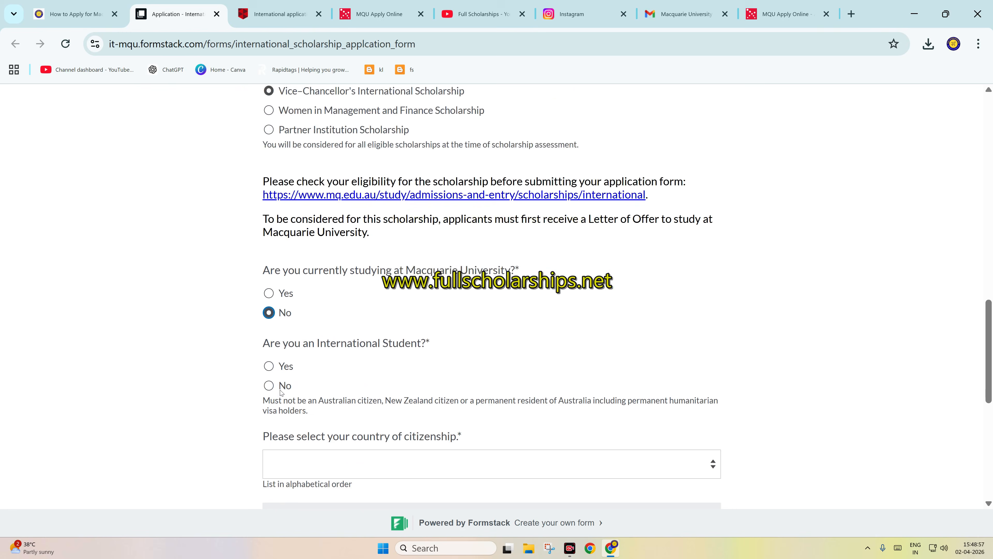
click(266, 371)
Step: Set the country of citizenship to India
scroll(328, 390, down, 2)
click(325, 396)
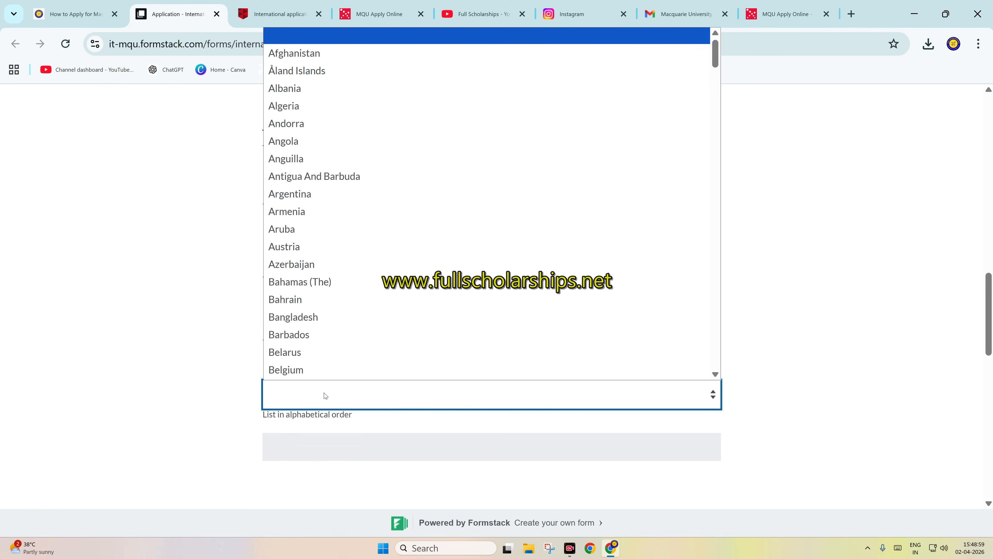
key(i)
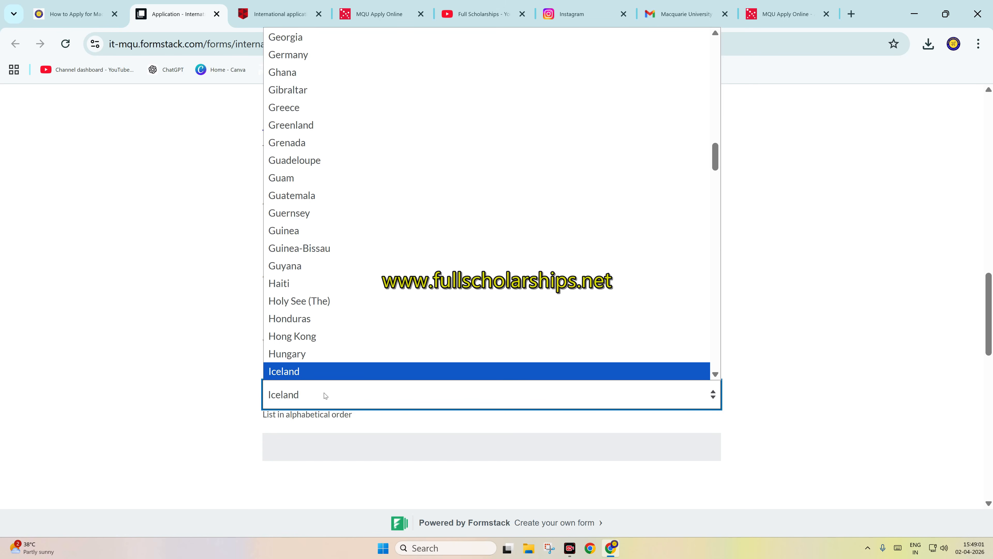
key(Down)
key(Down)
key(Up)
key(Return)
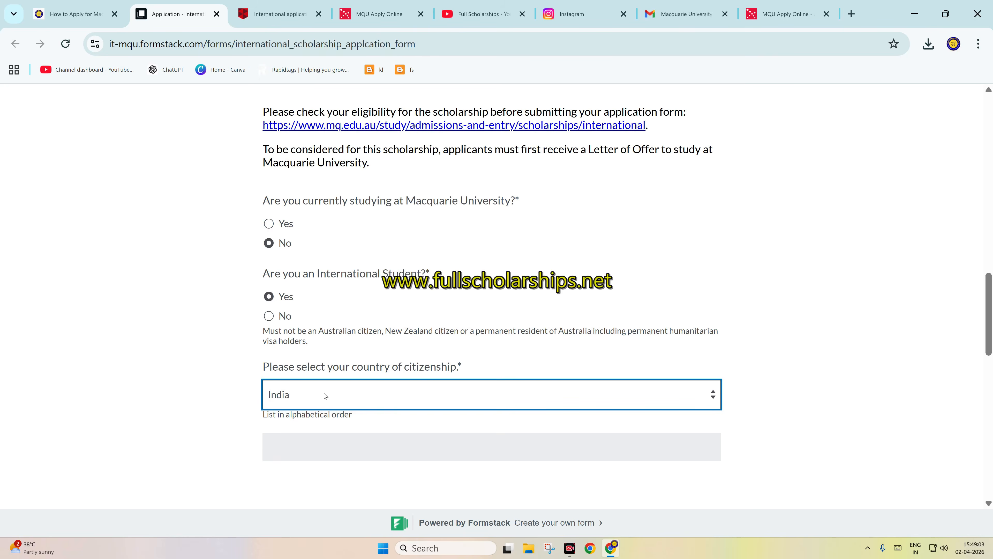
Step: Answer Yes to holding a Full Letter of Offer and choose English Language program as the first program level
scroll(324, 395, down, 5)
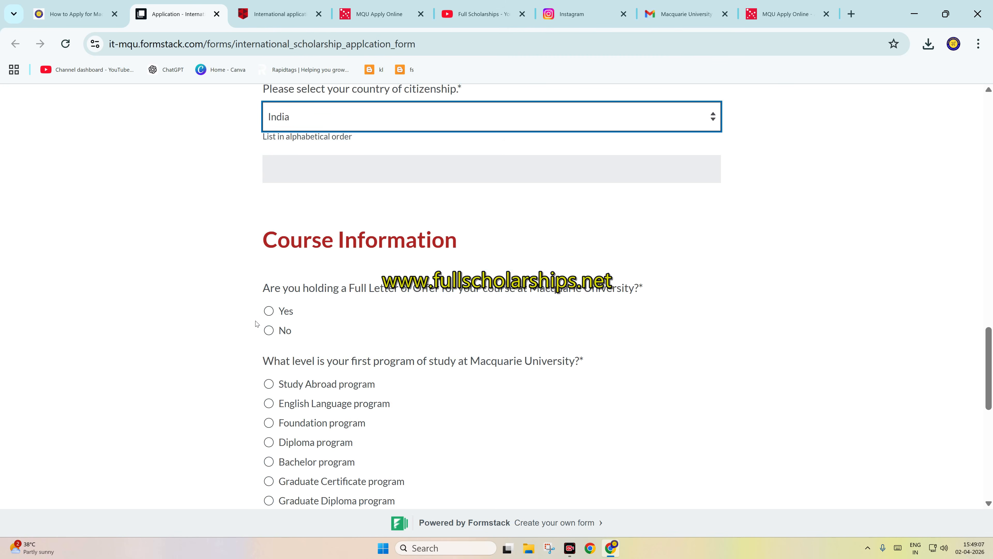
click(269, 331)
scroll(303, 298, down, 2)
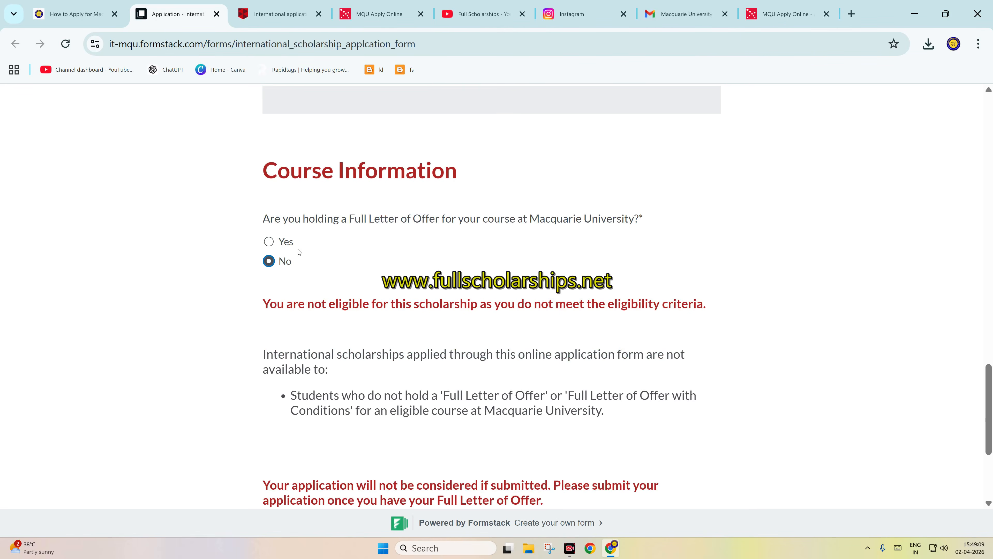
click(269, 242)
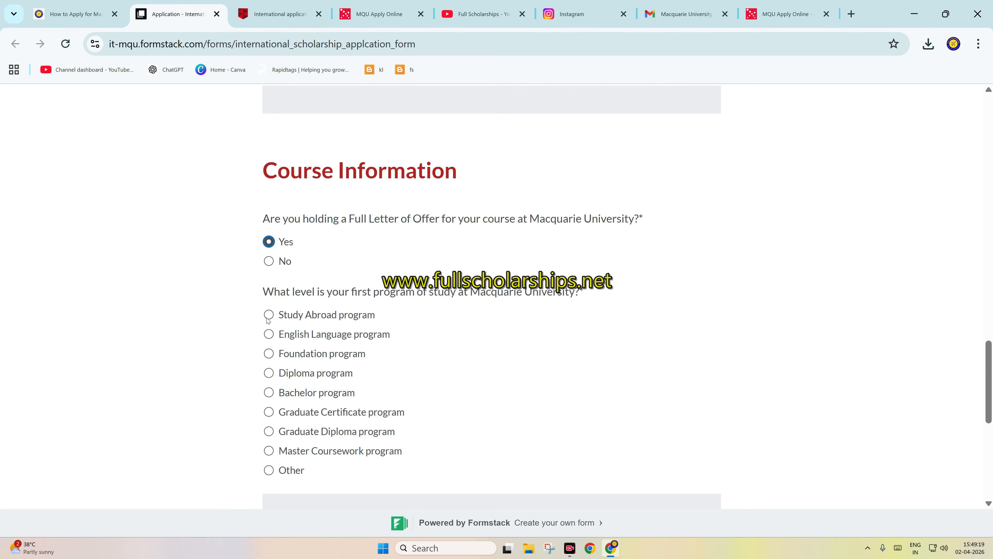
click(268, 336)
scroll(409, 361, down, 5)
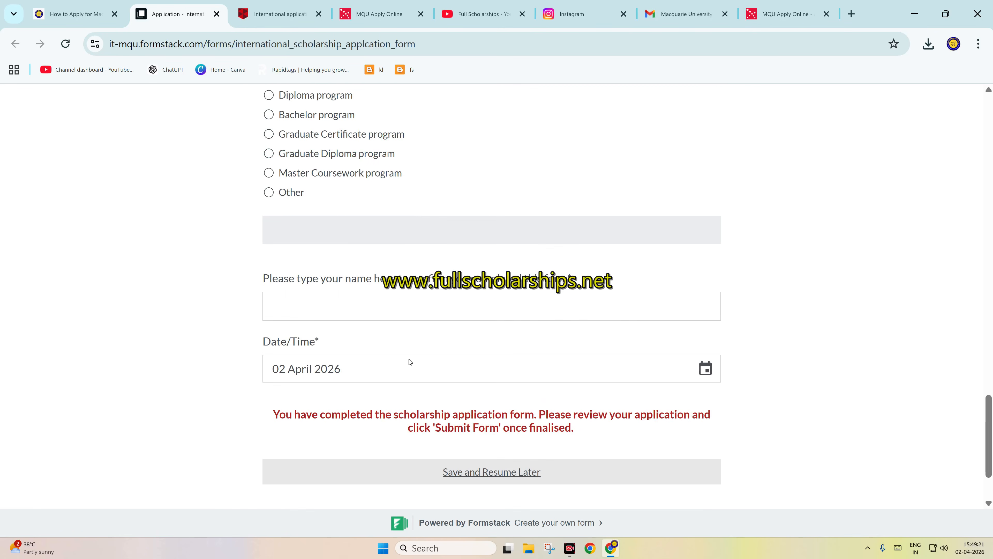
Step: Enter the applicant's name in the signature field and submit the scholarship application form
click(338, 310)
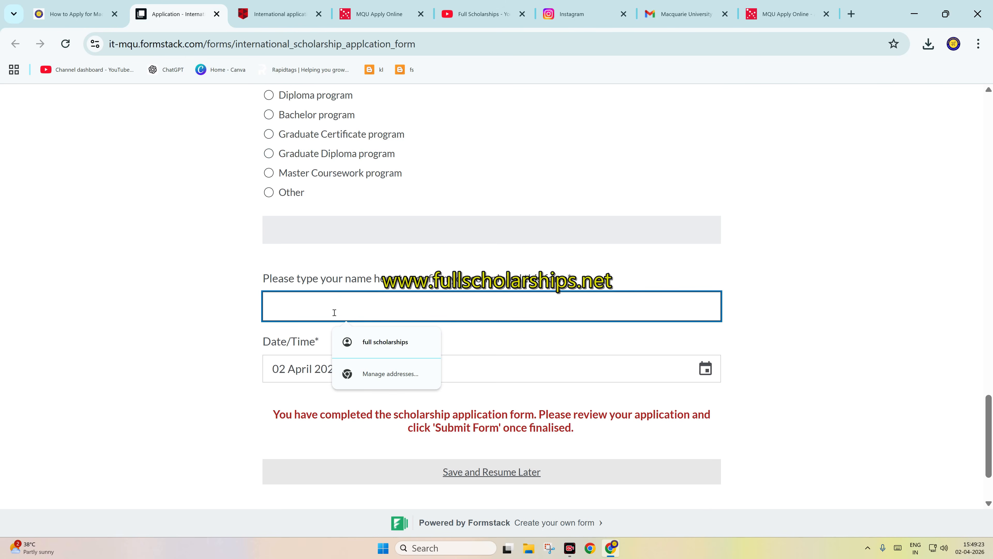
text(JHTHFT)
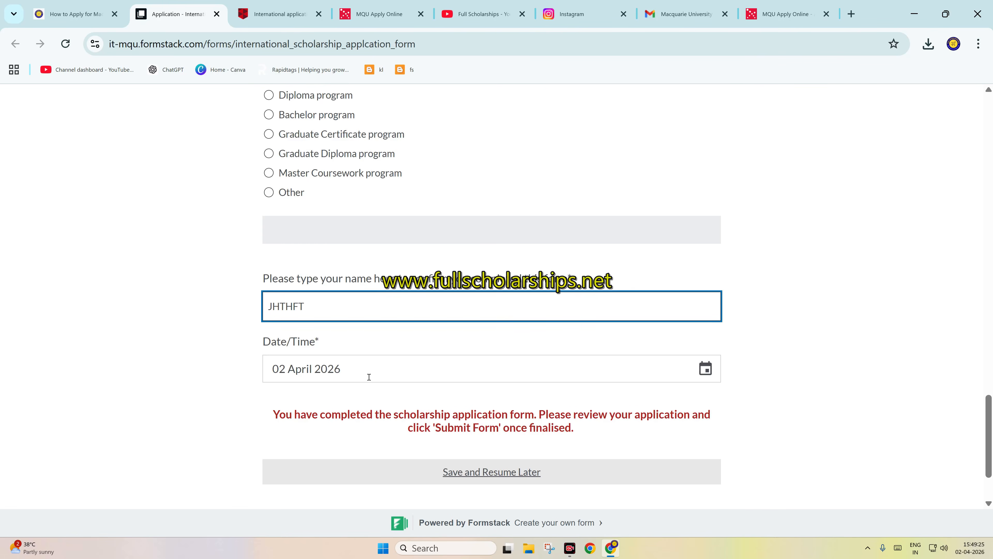
scroll(369, 377, down, 2)
click(693, 449)
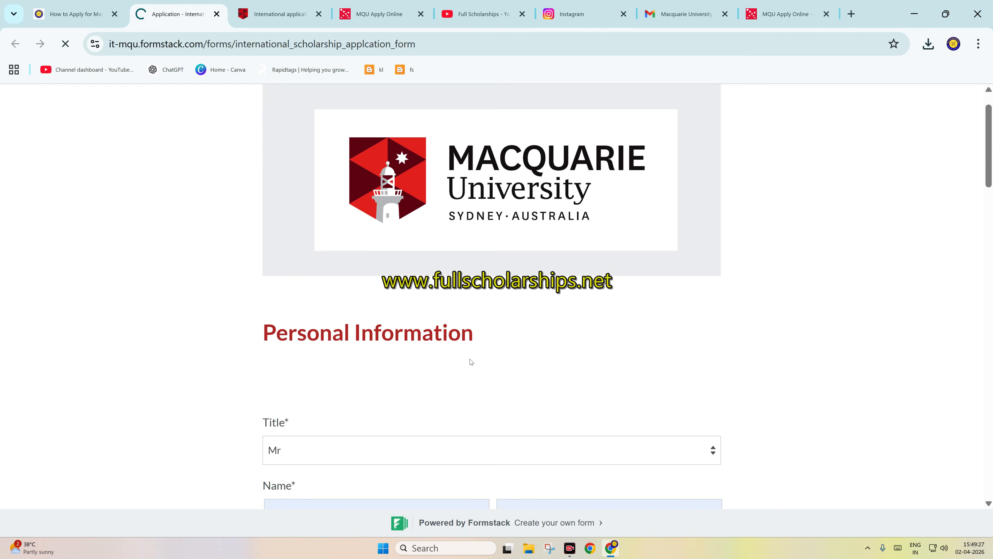
Step: Check the submission confirmation of the scholarship application form, comparing it with the application instructions on the scholarship guide page
drag(630, 215, 422, 199)
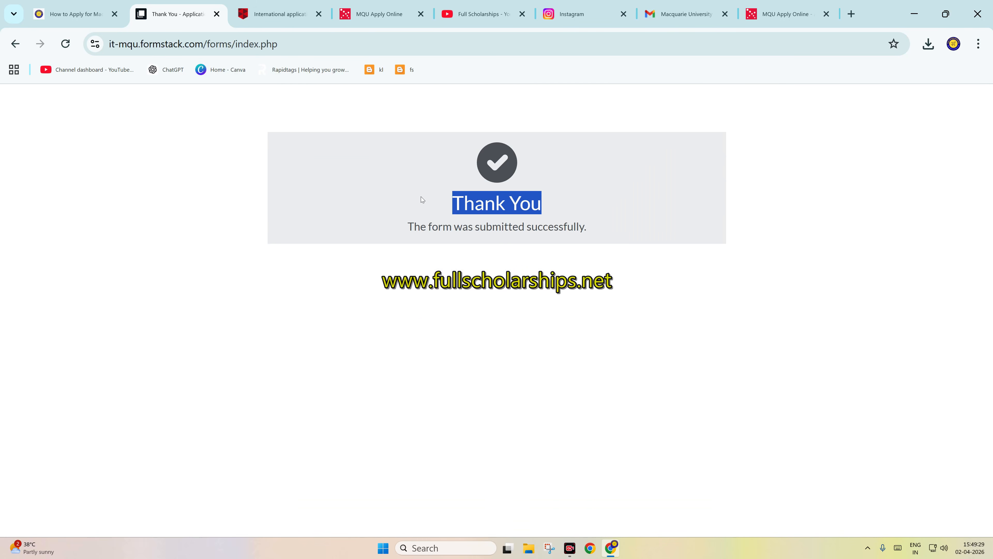
drag(608, 223, 359, 224)
click(72, 14)
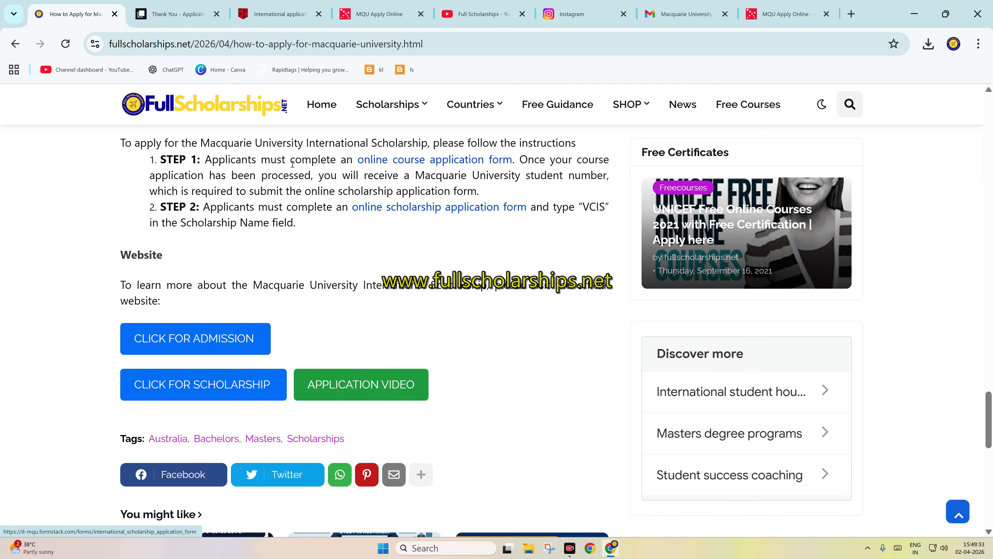
click(178, 4)
drag(388, 209, 602, 235)
click(507, 141)
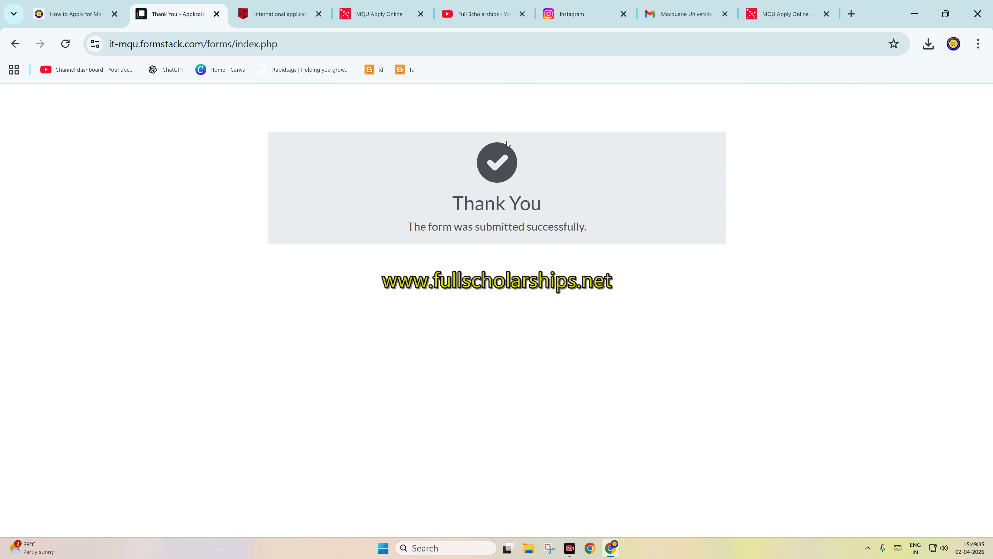
Step: Open the scholarship application confirmation email in Gmail and read its subject and message
click(364, 7)
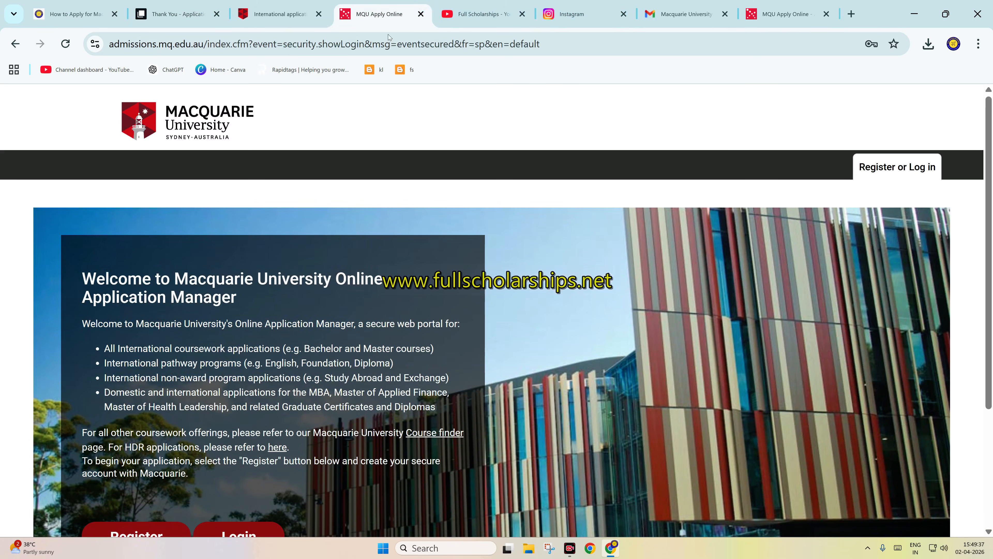
click(688, 7)
click(787, 5)
scroll(454, 195, up, 2)
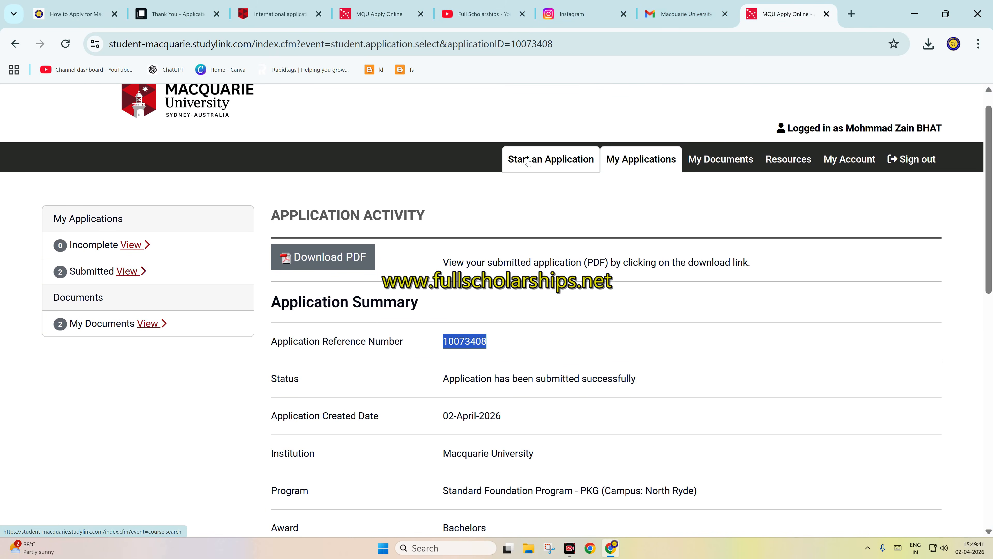
click(686, 14)
click(140, 198)
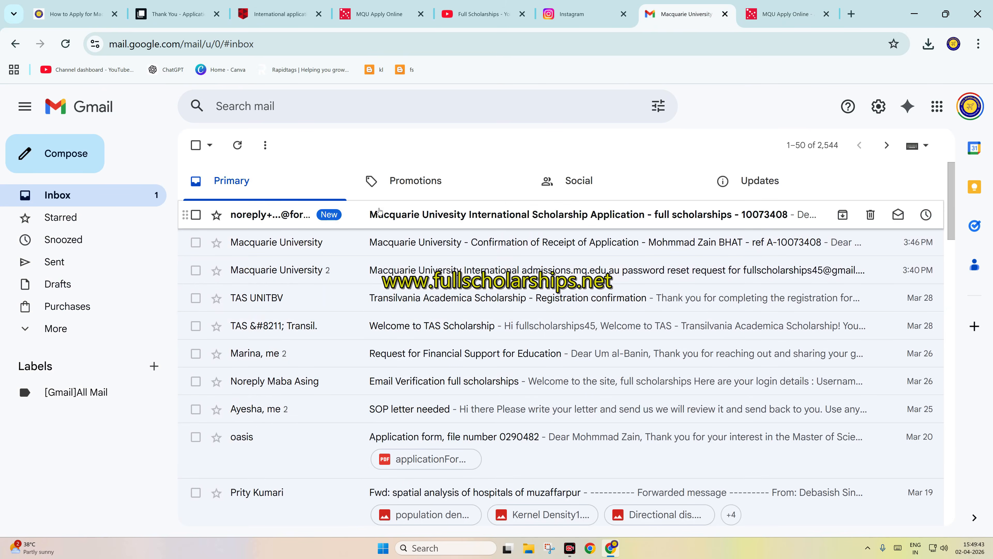
click(378, 212)
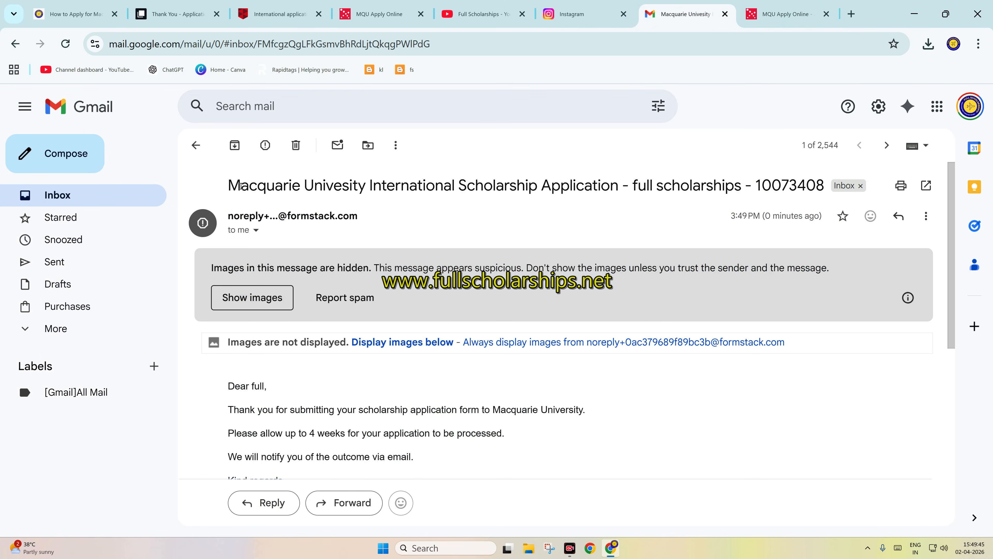
drag(240, 186, 635, 187)
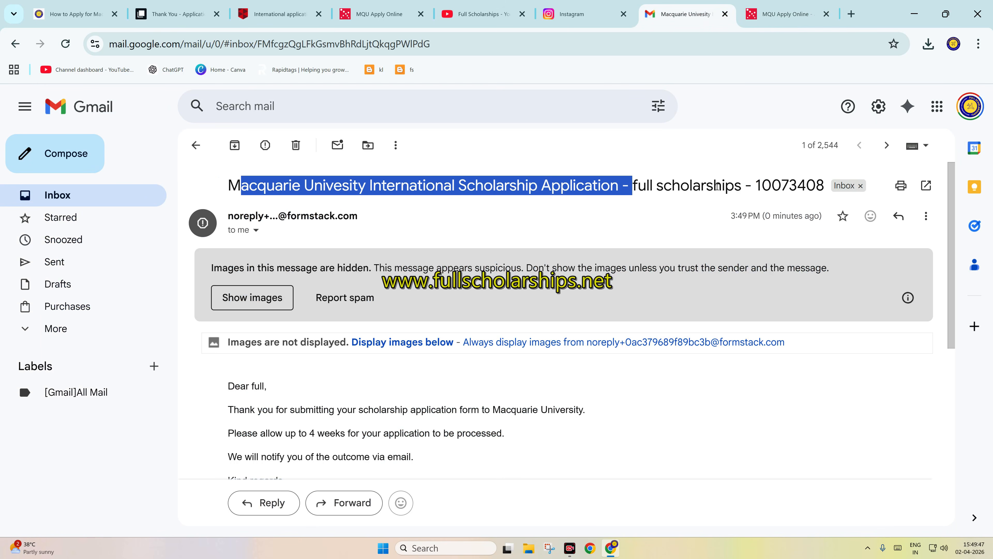
drag(827, 186, 745, 186)
scroll(433, 366, down, 3)
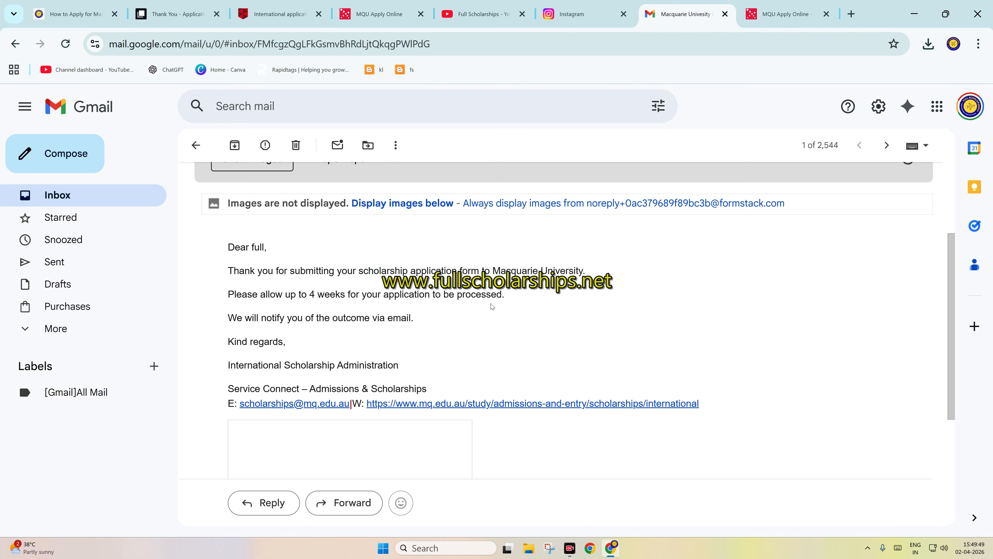
Step: Review the course application's summary, current status and activity in the Macquarie University application portal
click(785, 14)
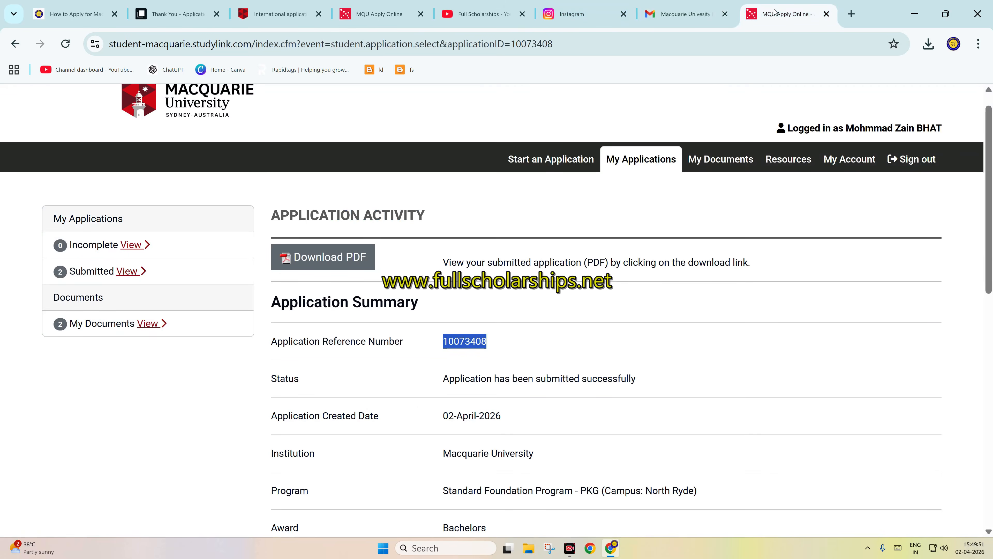
click(502, 312)
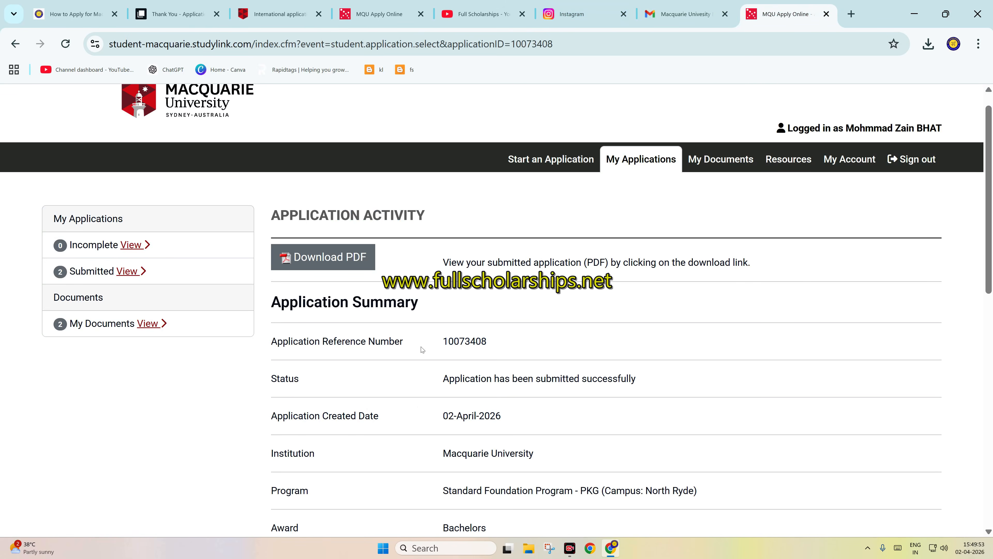
scroll(341, 382, down, 10)
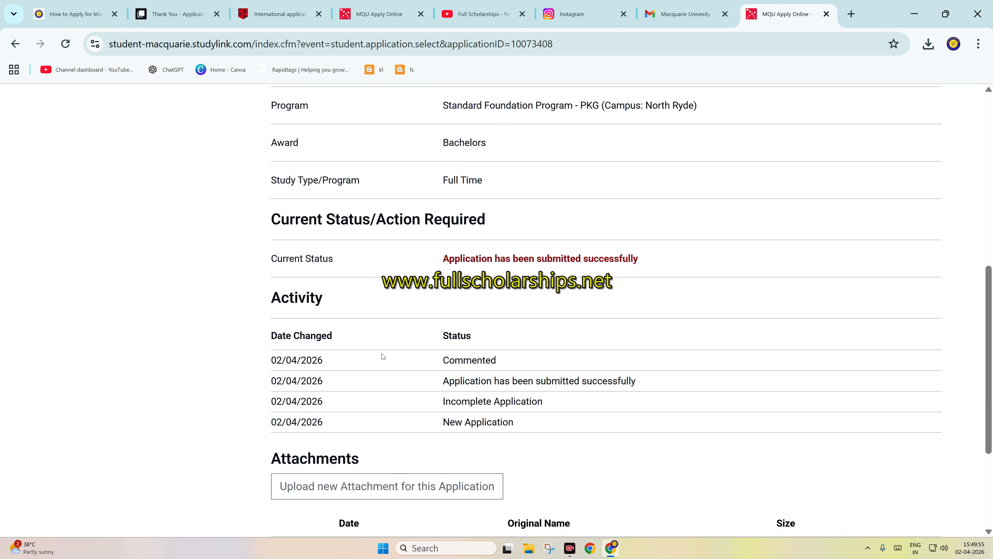
scroll(383, 356, down, 3)
scroll(387, 327, up, 15)
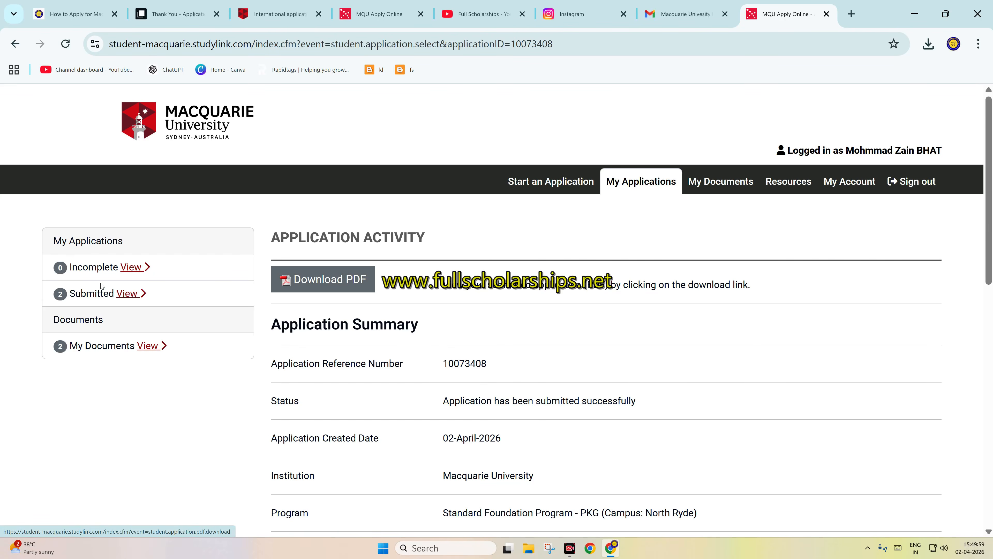
Step: View the list of submitted applications and the account settings page in the application portal
click(135, 294)
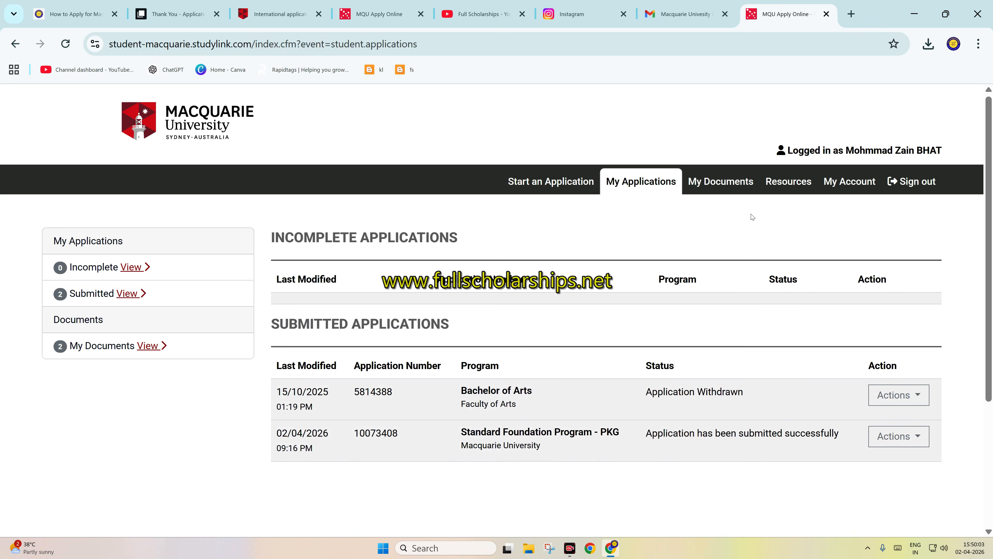
click(834, 186)
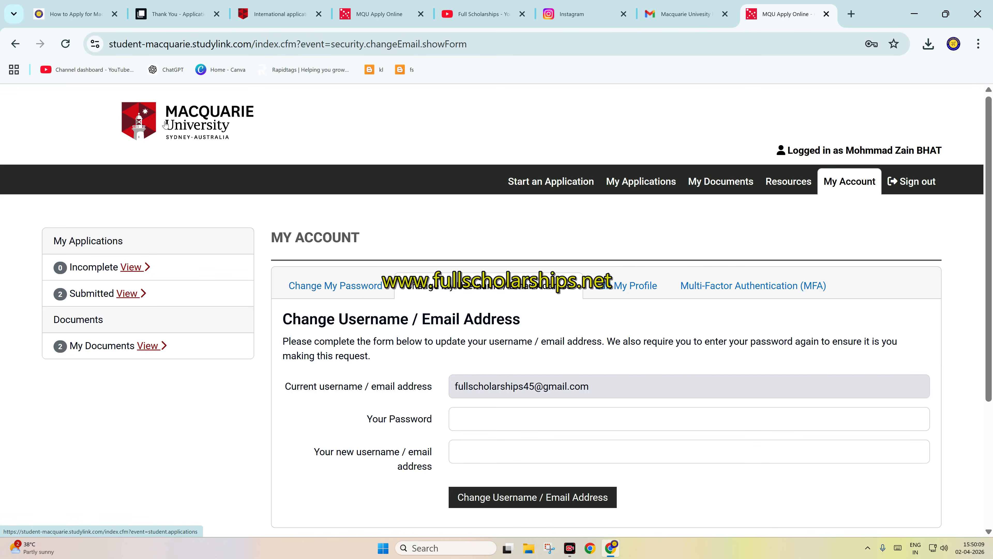
Step: Close the form confirmation page, the international application page and the MQU Apply Online login page
click(106, 3)
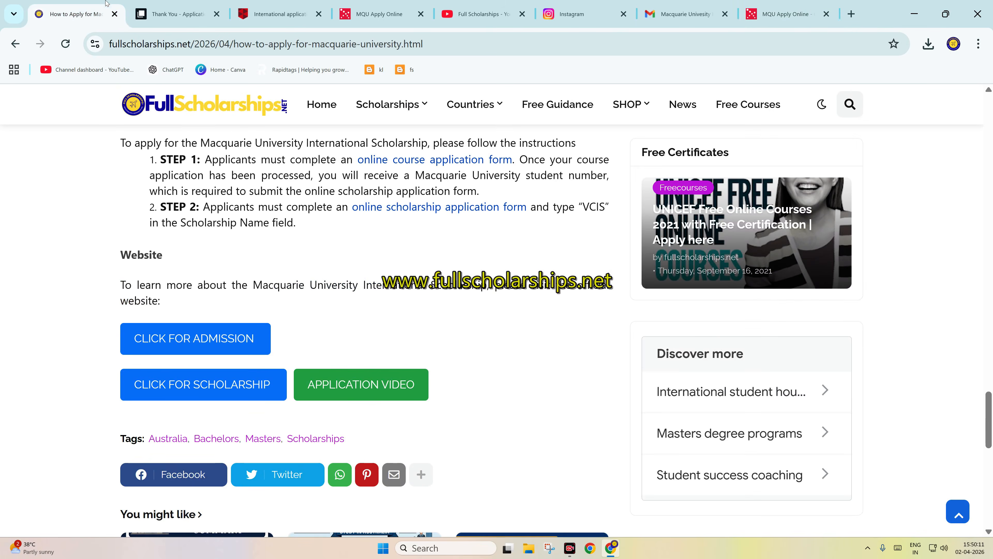
scroll(366, 254, up, 15)
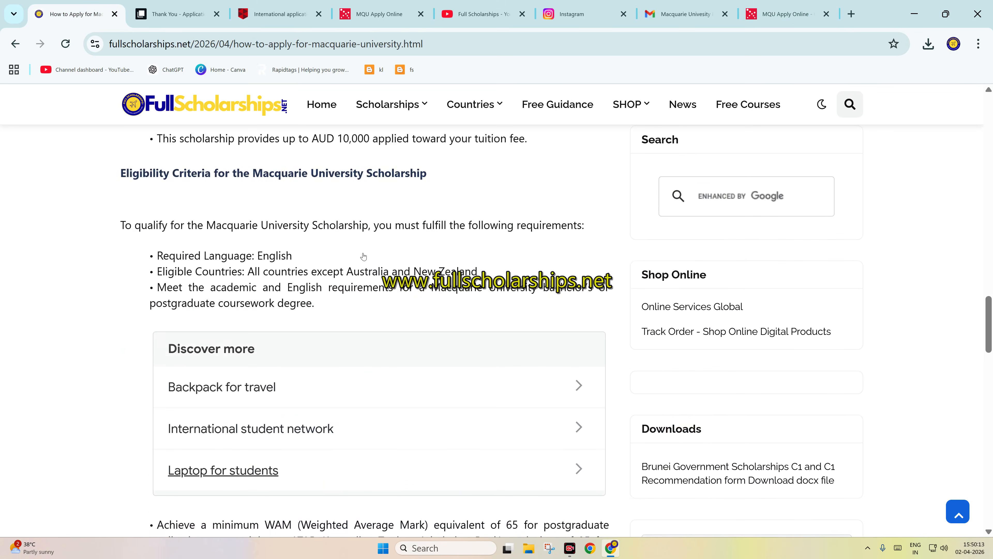
click(210, 12)
click(216, 14)
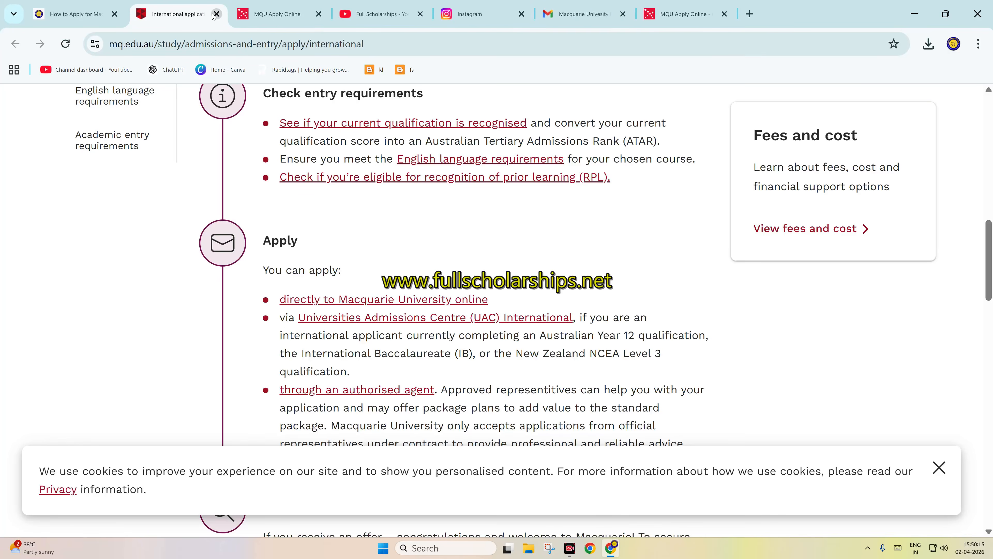
click(216, 14)
click(217, 14)
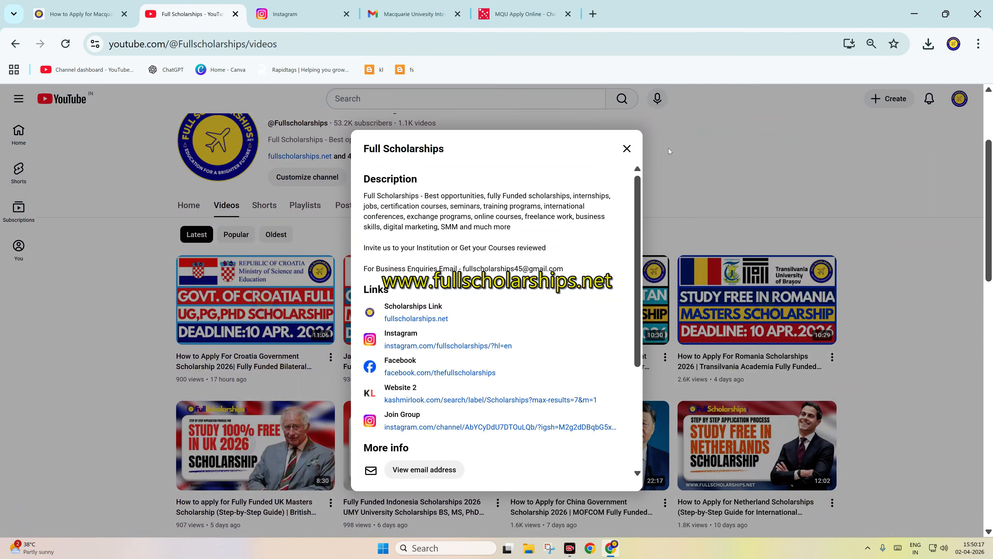
Step: Close the Full Scholarships channel description on YouTube and return to the Macquarie University scholarship guide page
click(627, 149)
scroll(289, 138, up, 3)
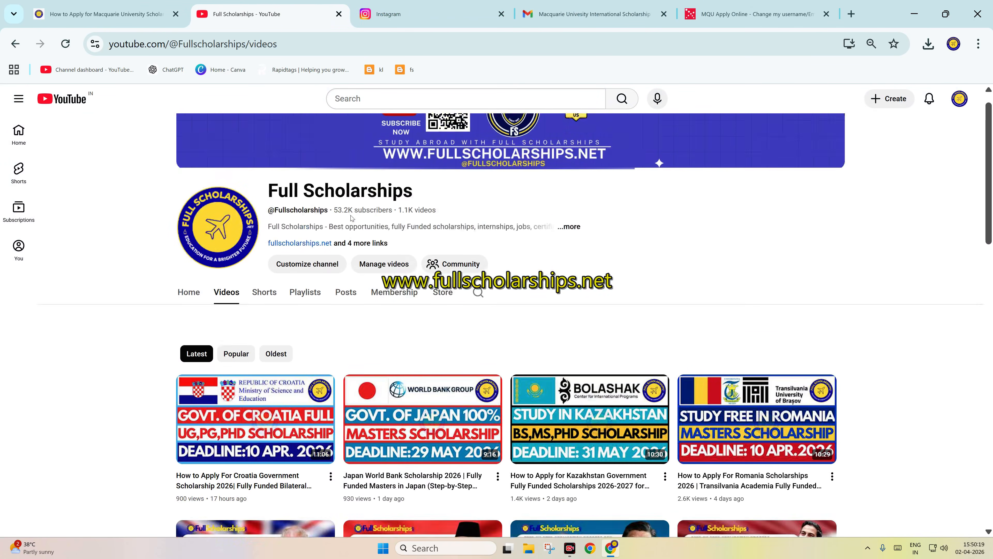
click(106, 14)
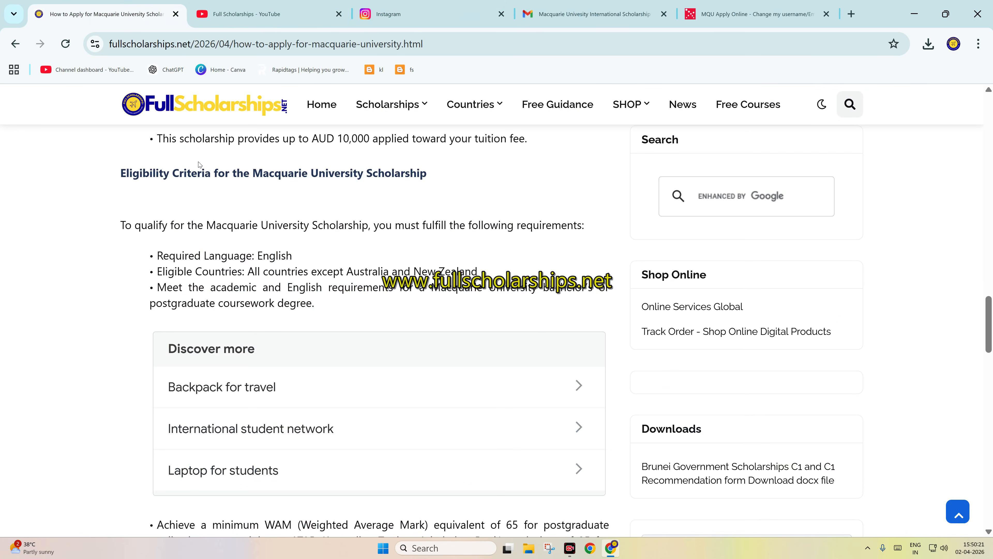